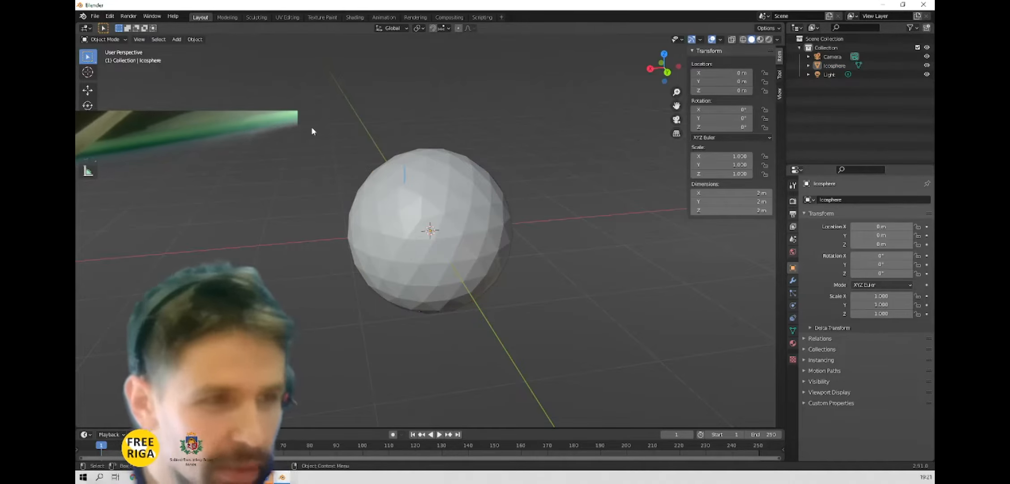
# Step: Delete the icosphere and handwrite the annotation "Sh A" above the scene's origin
pyautogui.click(396, 198)
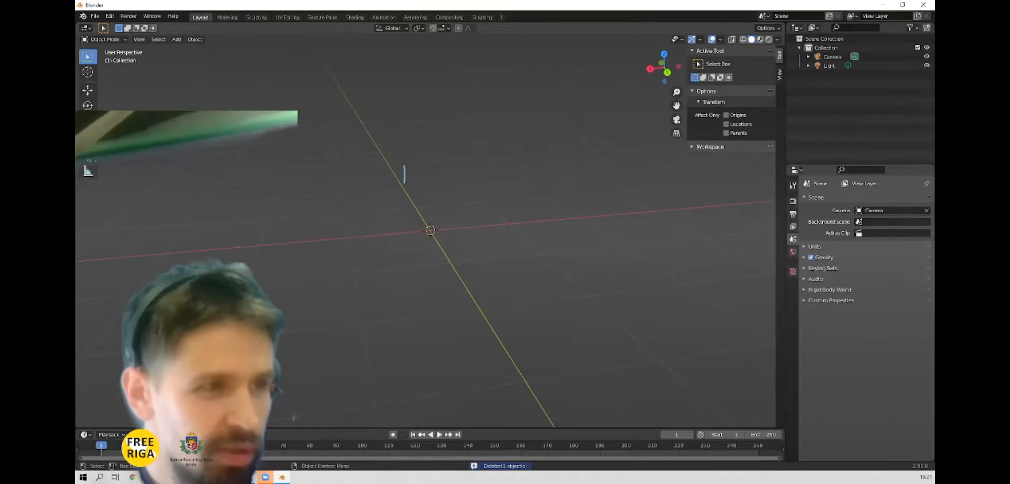
pyautogui.click(87, 154)
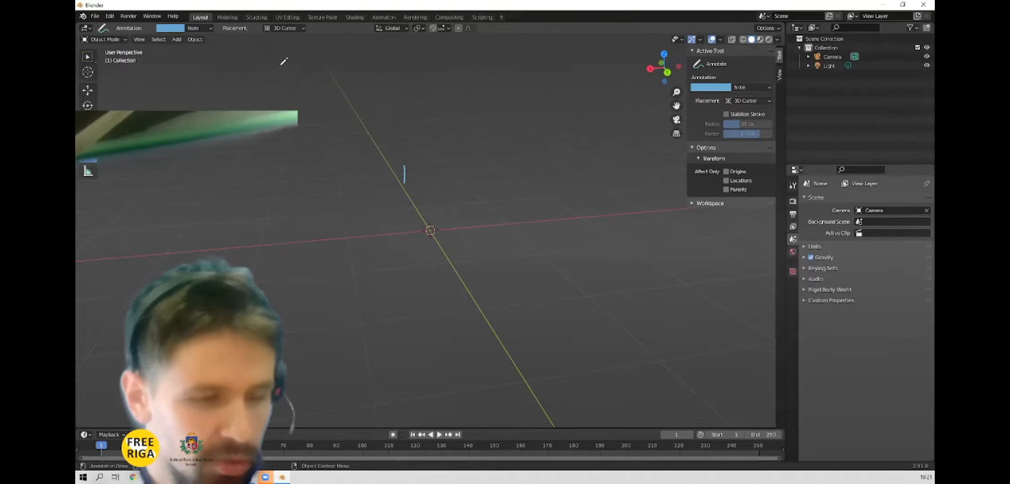
pyautogui.moveTo(295, 54)
pyautogui.mouseDown()
pyautogui.moveTo(297, 76)
pyautogui.moveTo(261, 83)
pyautogui.moveTo(322, 78)
pyautogui.moveTo(331, 90)
pyautogui.moveTo(362, 56)
pyautogui.moveTo(386, 83)
pyautogui.mouseUp()
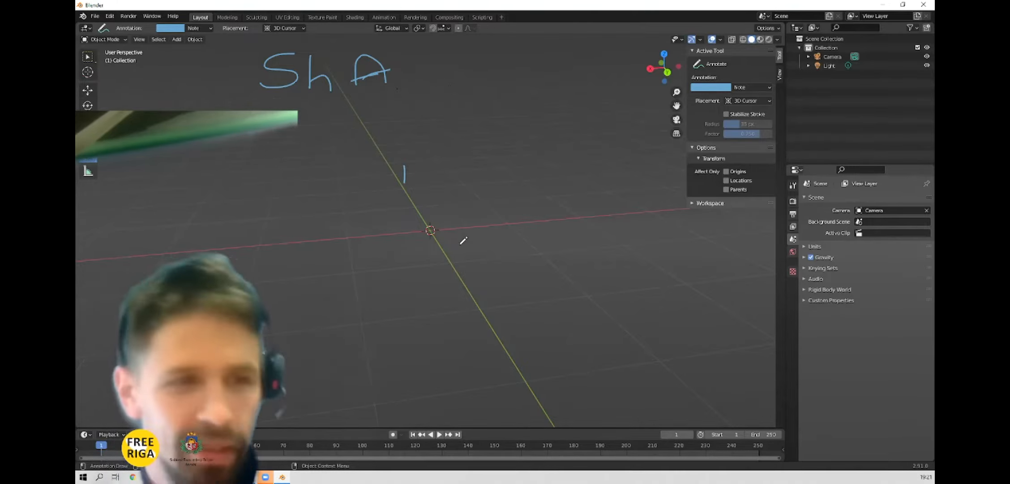
pyautogui.hotkey('shift', 'a')
pyautogui.moveTo(473, 251)
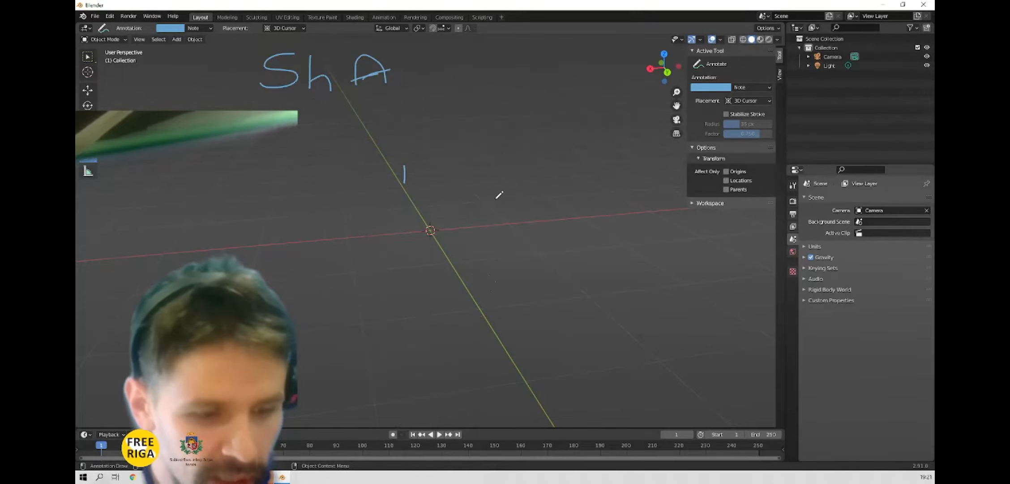
pyautogui.hotkey('shift', 'a')
pyautogui.rightClick(485, 138)
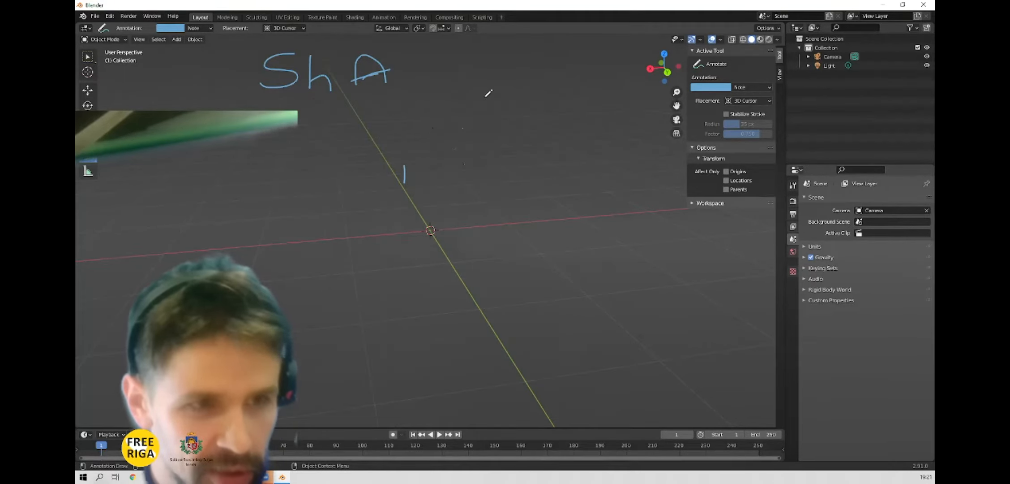
pyautogui.hotkey('shift', 'a')
pyautogui.press('Escape')
pyautogui.press('a')
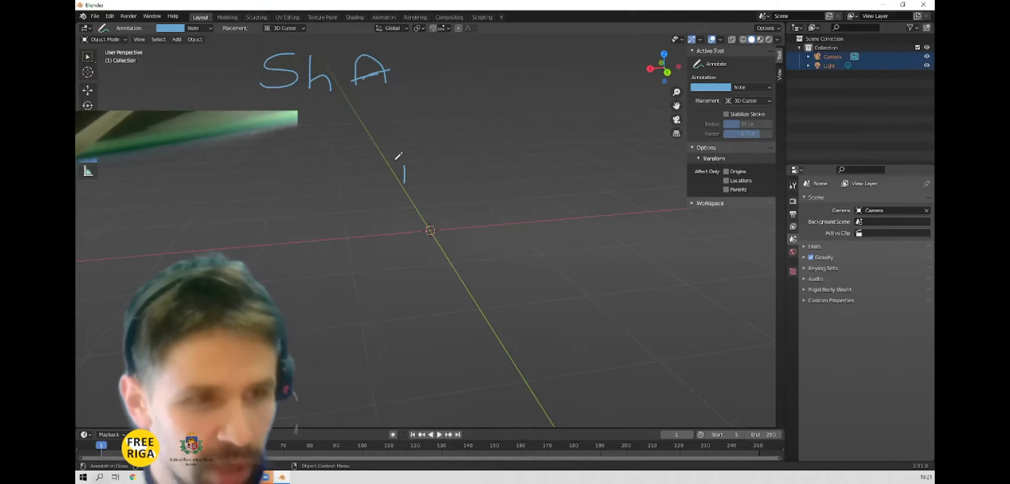
pyautogui.hotkey('shift', 'a')
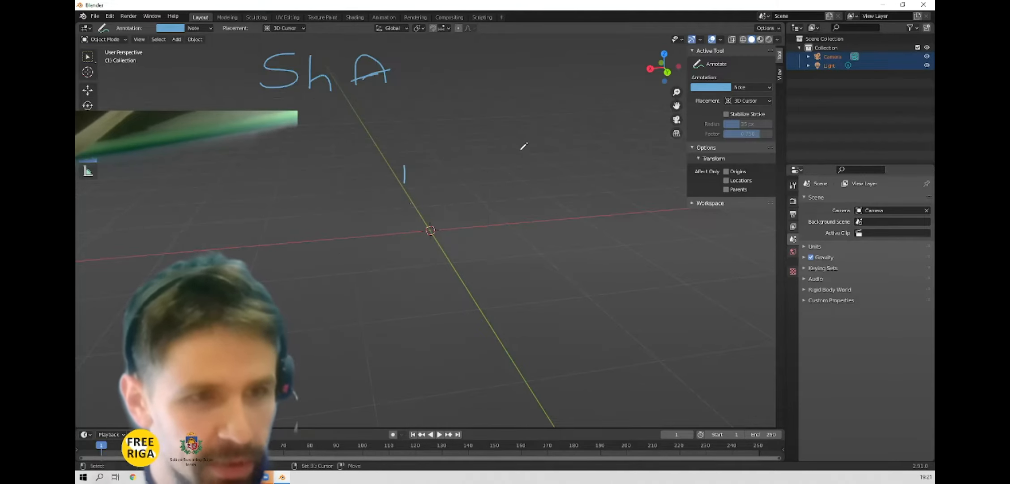
# Step: Add a Monkey mesh at the scene's origin
pyautogui.hotkey('shift', 'a')
pyautogui.moveTo(519, 153)
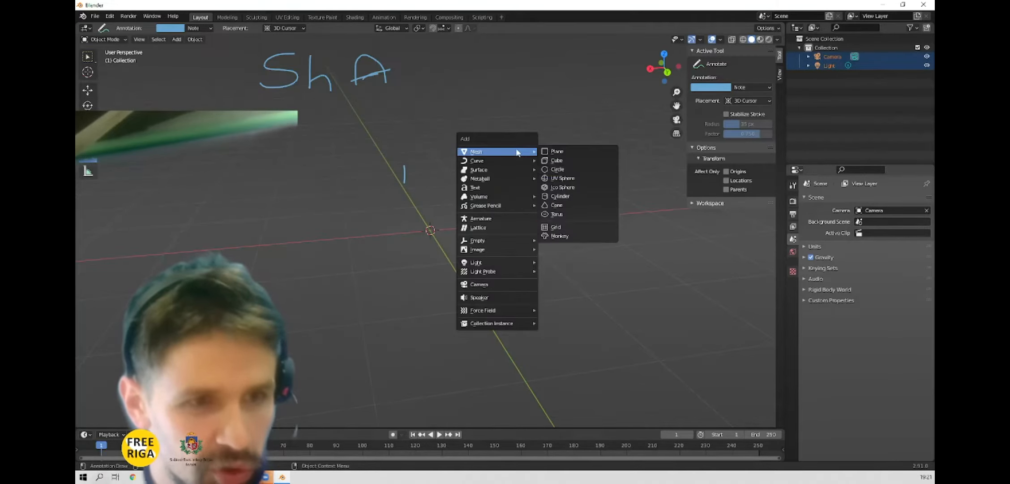
pyautogui.click(559, 235)
# Step: Try to move the monkey head along the X axis and the Y axis
pyautogui.moveTo(485, 238)
pyautogui.mouseDown(button='middle')
pyautogui.moveTo(600, 230)
pyautogui.moveTo(498, 240)
pyautogui.mouseUp(button='middle')
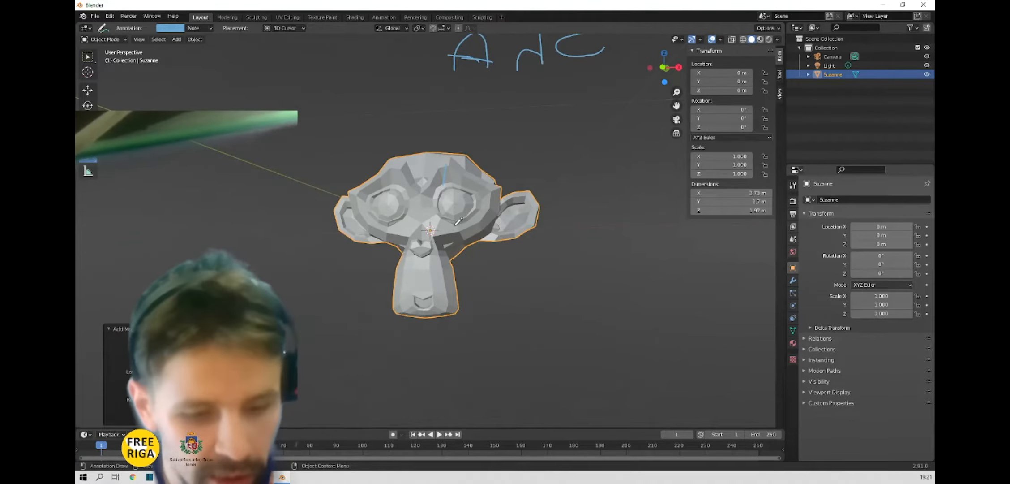
pyautogui.press('g')
pyautogui.press('x')
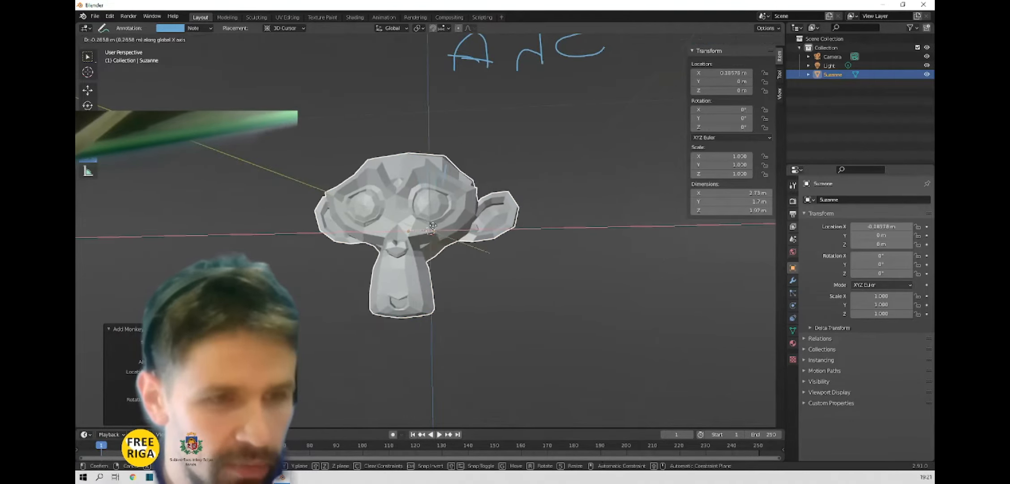
pyautogui.press('y')
pyautogui.rightClick(434, 227)
# Step: Rotate the monkey head freely so that it tips onto its side
pyautogui.scroll(-3, 436, 227)
pyautogui.moveTo(467, 236)
pyautogui.mouseDown(button='middle')
pyautogui.moveTo(485, 259)
pyautogui.moveTo(458, 228)
pyautogui.mouseUp(button='middle')
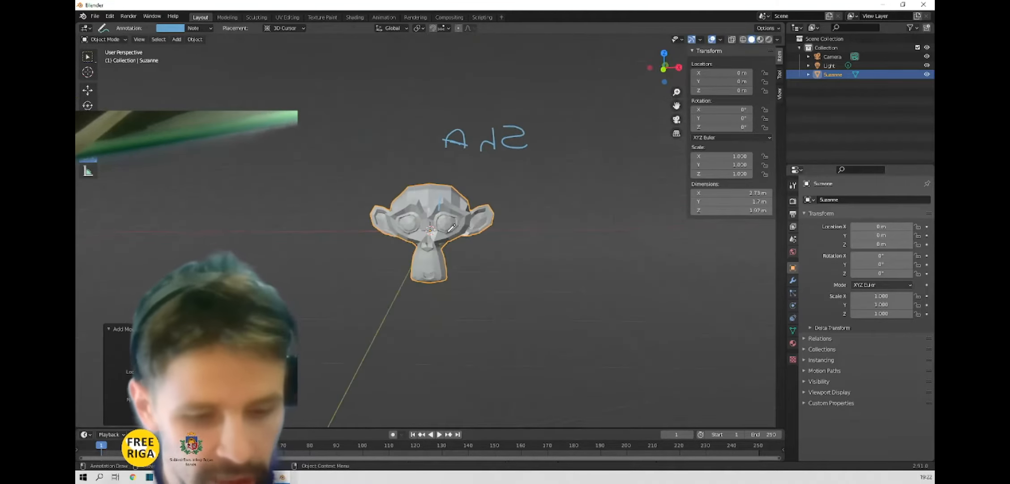
pyautogui.press('r')
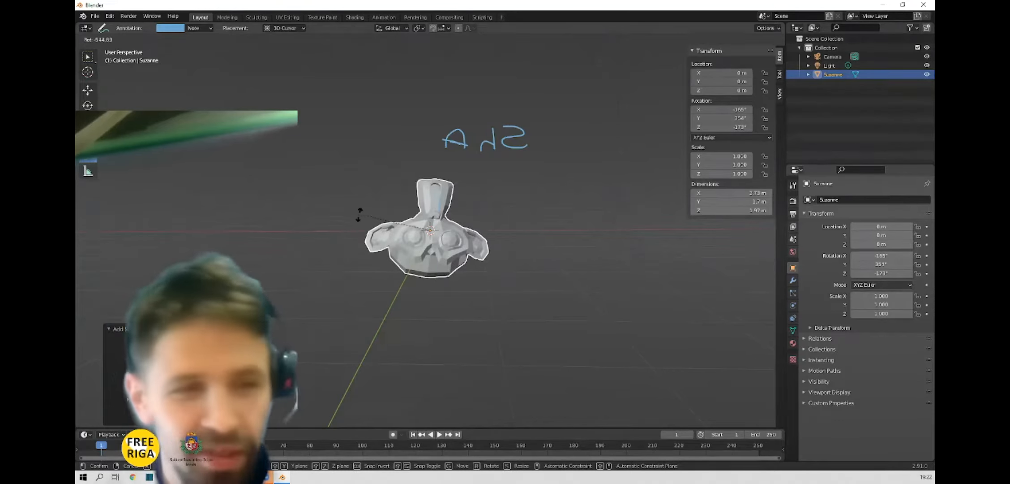
pyautogui.click(447, 197)
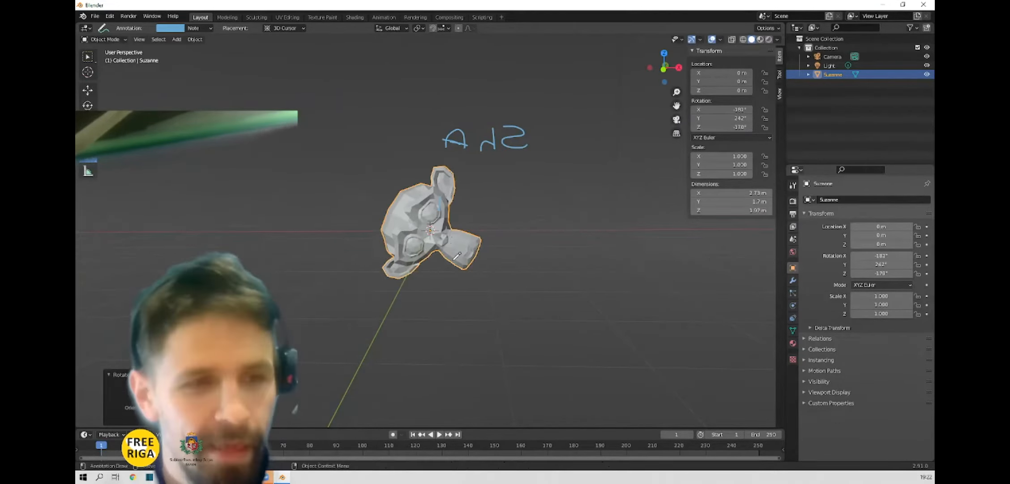
# Step: Add a Plane mesh at the origin, through the tilted monkey head
pyautogui.scroll(-1, 456, 256)
pyautogui.scroll(3, 470, 233)
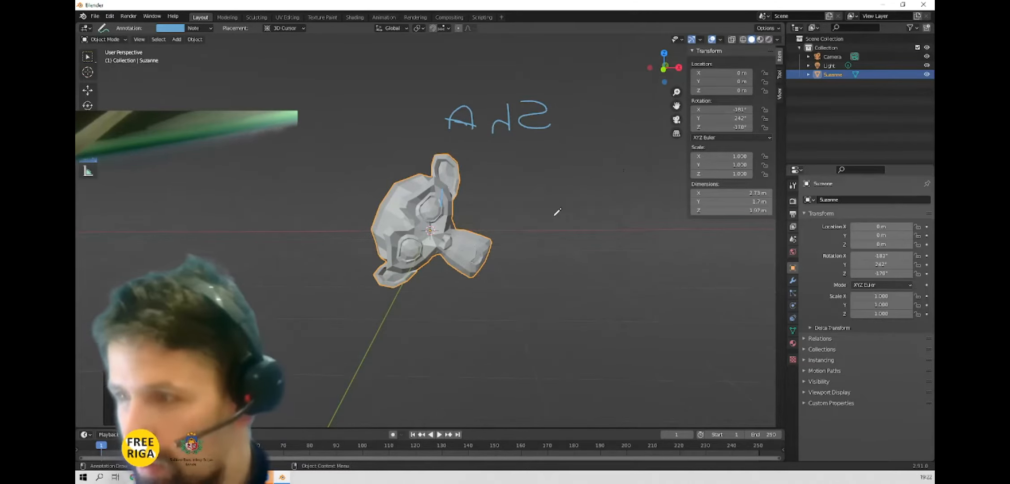
pyautogui.moveTo(474, 243)
pyautogui.mouseDown(button='middle')
pyautogui.moveTo(452, 244)
pyautogui.moveTo(474, 242)
pyautogui.mouseUp(button='middle')
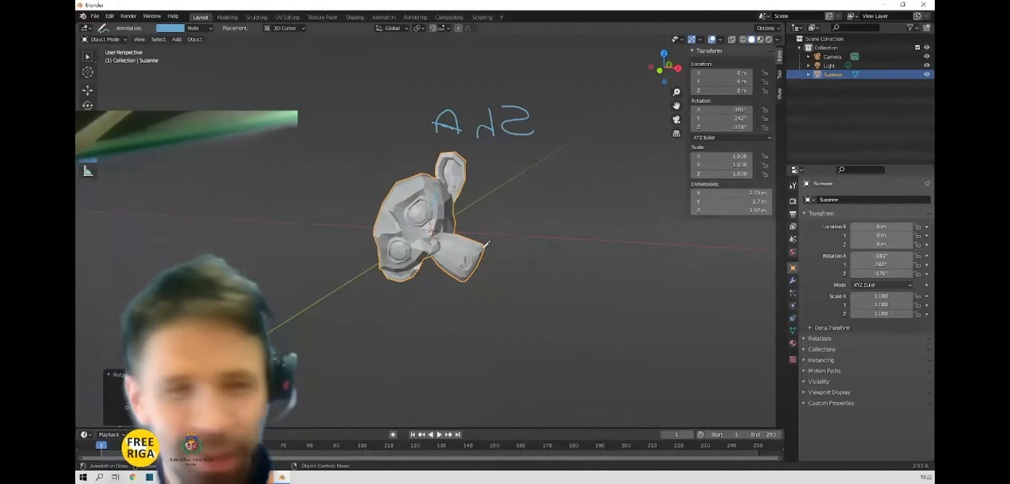
pyautogui.hotkey('shift', 'a')
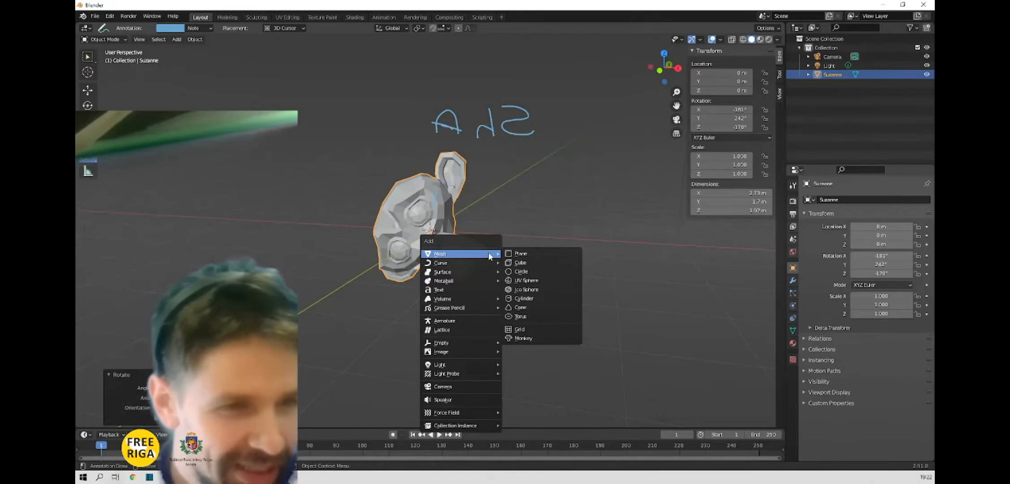
pyautogui.click(515, 253)
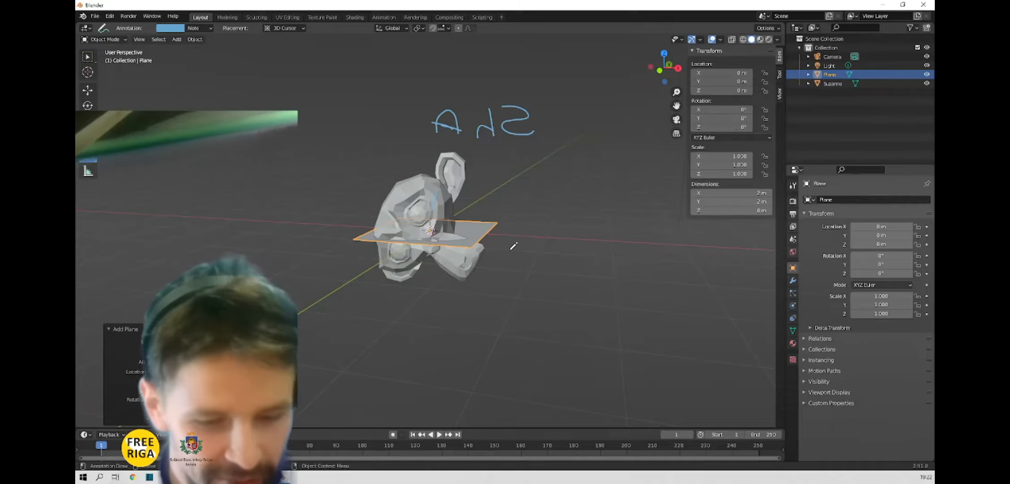
pyautogui.moveTo(463, 246); pyautogui.dragTo(479, 243, button='middle')
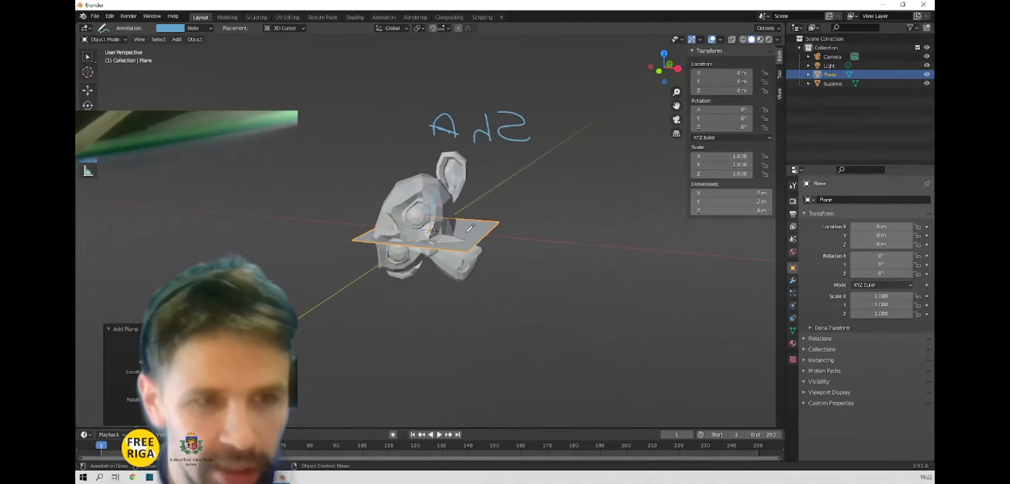
# Step: Try to move the plane freely away from the monkey head
pyautogui.scroll(3, 489, 249)
pyautogui.scroll(-2, 491, 255)
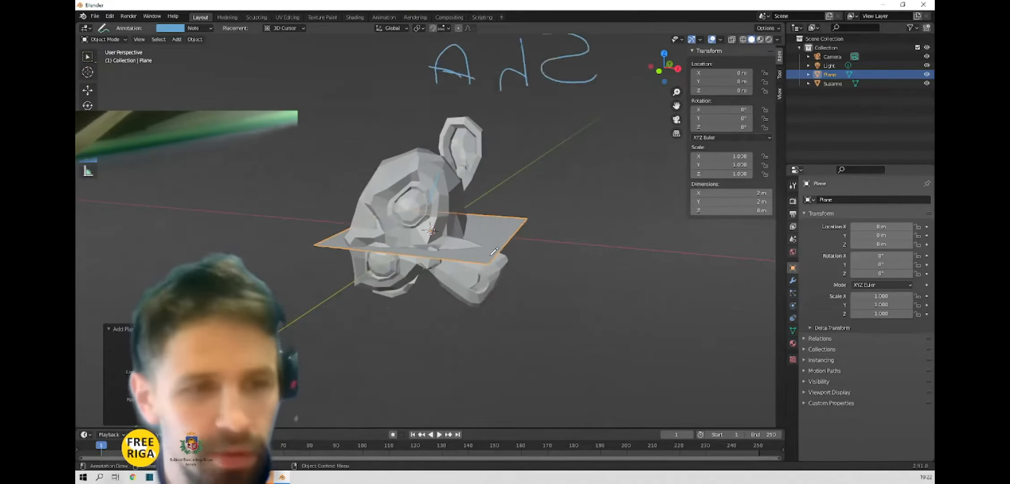
pyautogui.press('g')
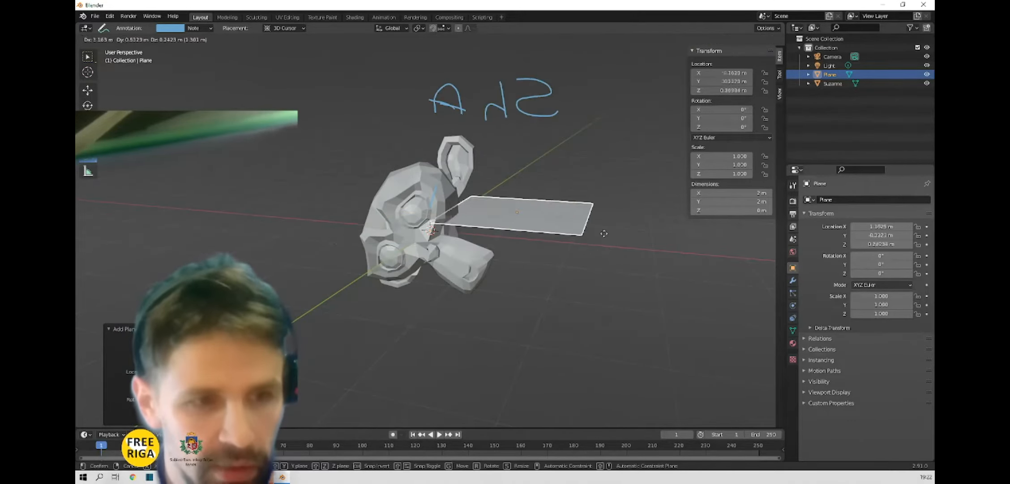
pyautogui.rightClick(543, 255)
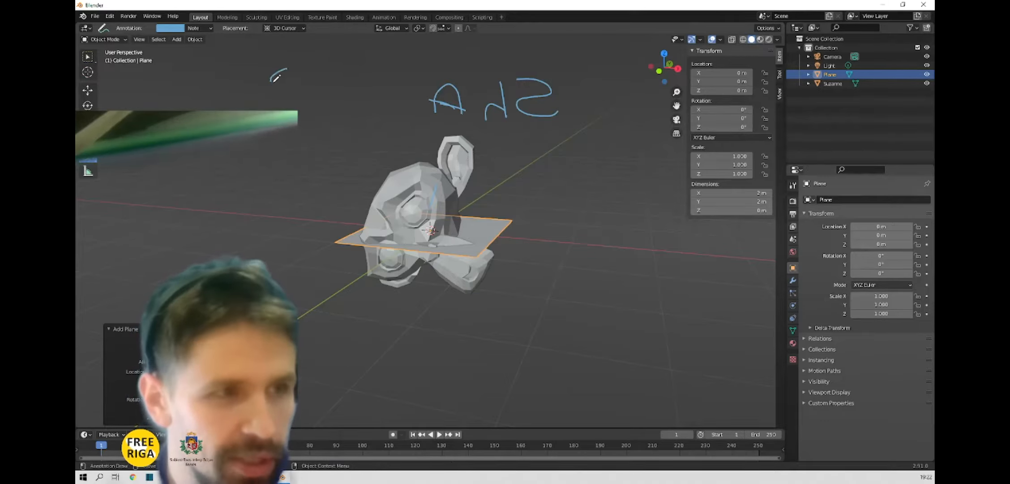
# Step: Handwrite the annotation "S" and scale the plane uniformly to about 2.23
pyautogui.moveTo(274, 80); pyautogui.dragTo(287, 99)
pyautogui.press('s')
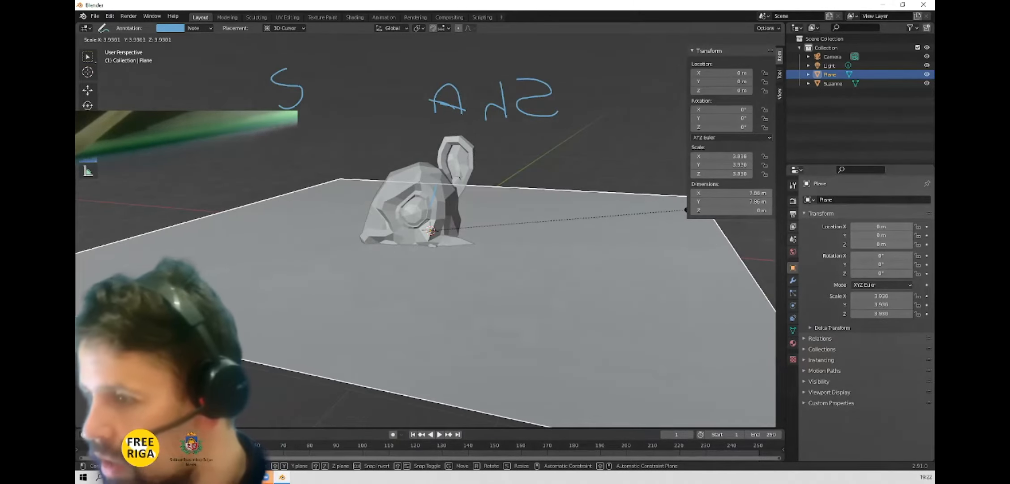
pyautogui.click(588, 208)
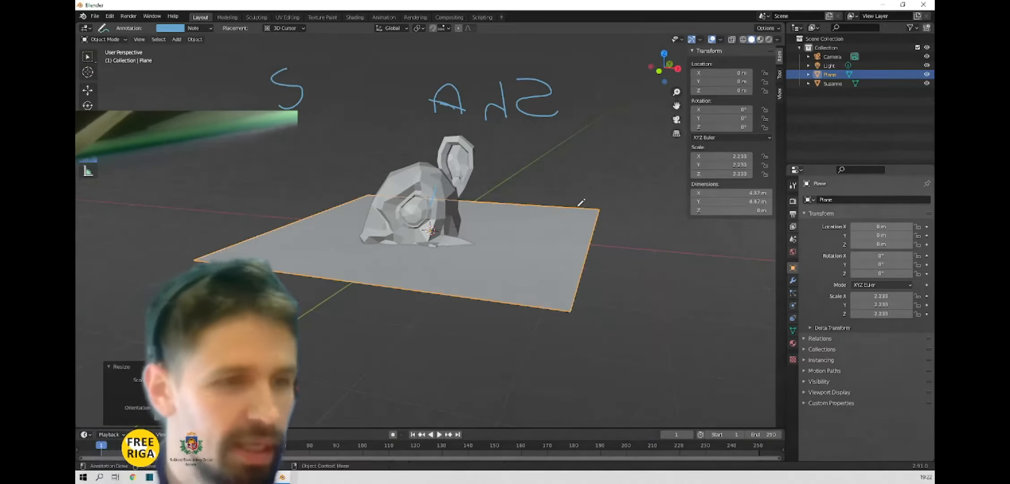
# Step: Try to move the enlarged plane along the Z axis and the horizontal axes
pyautogui.press('g')
pyautogui.press('z')
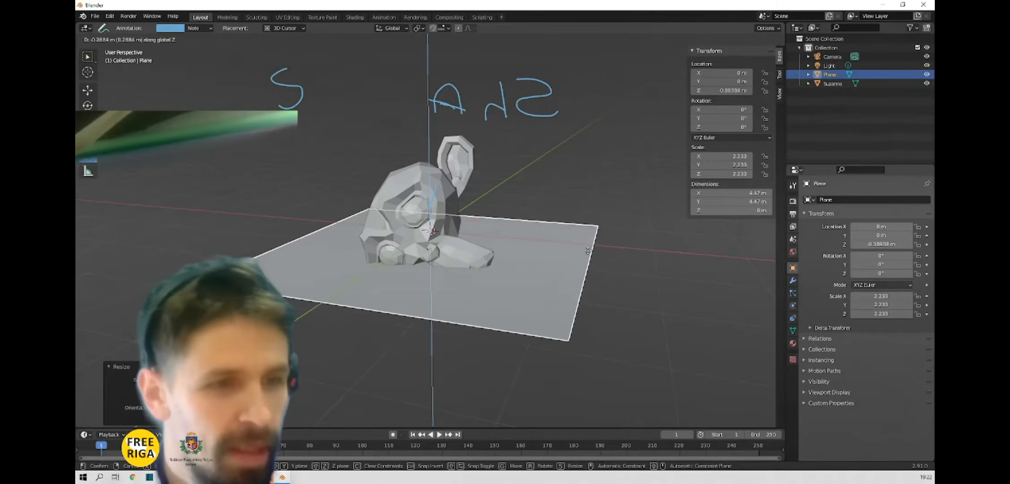
pyautogui.press('Escape')
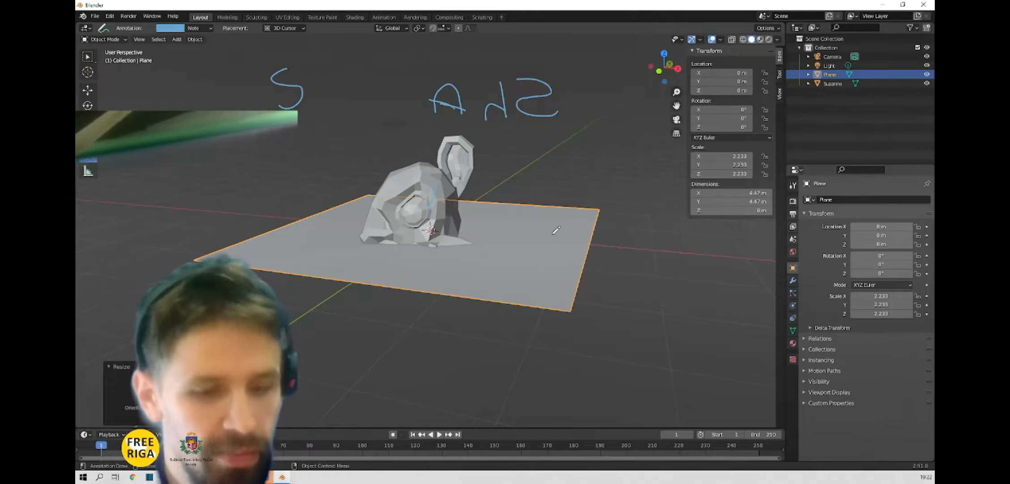
pyautogui.press('g')
pyautogui.press('z')
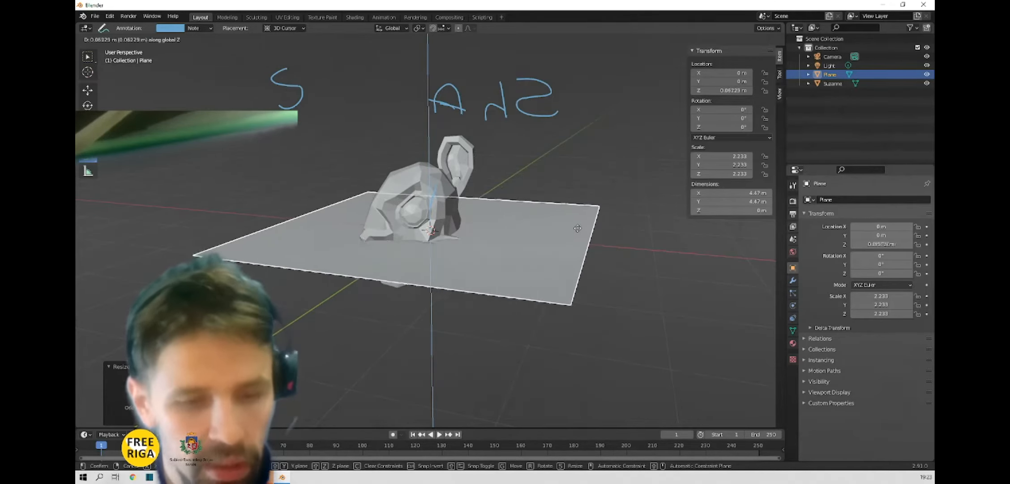
pyautogui.press('y')
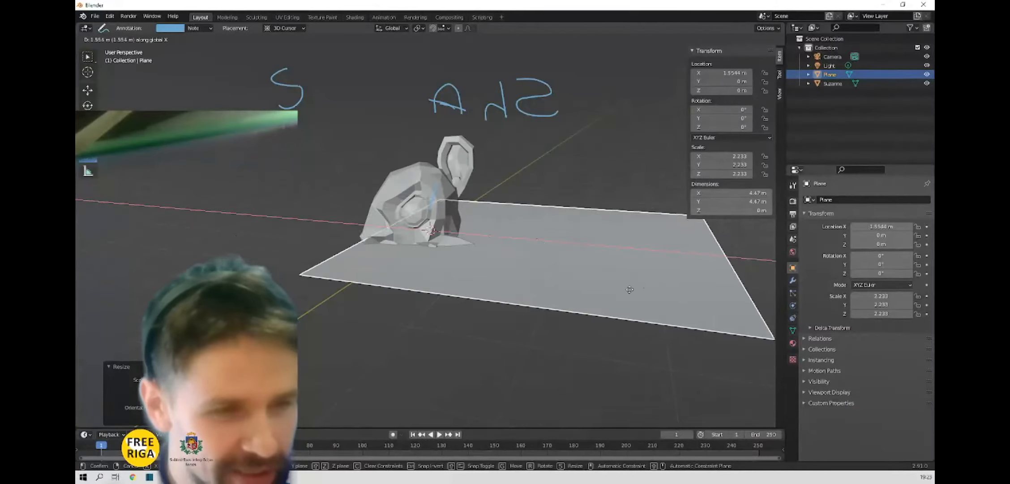
pyautogui.rightClick(558, 275)
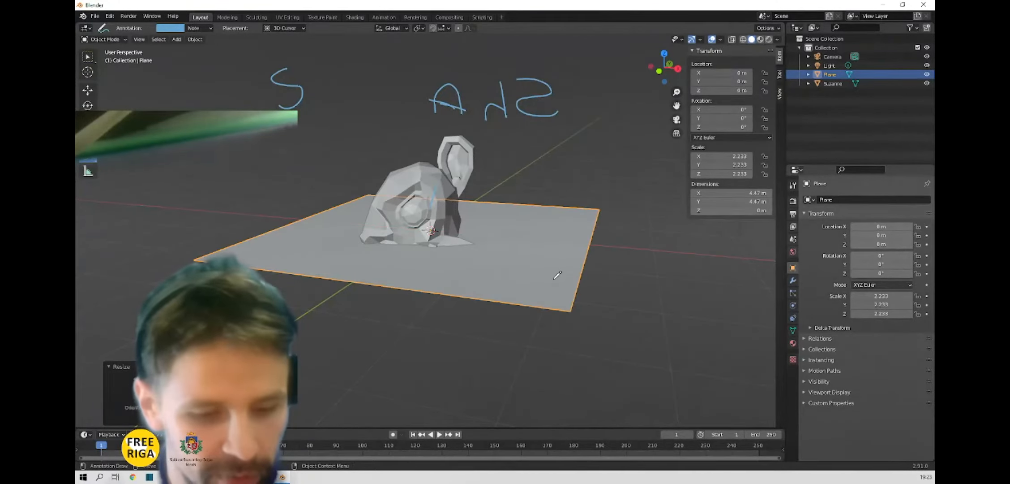
# Step: Move the plane down along the Z axis to about -0.29 m as a floor under the monkey head
pyautogui.press('g')
pyautogui.press('z')
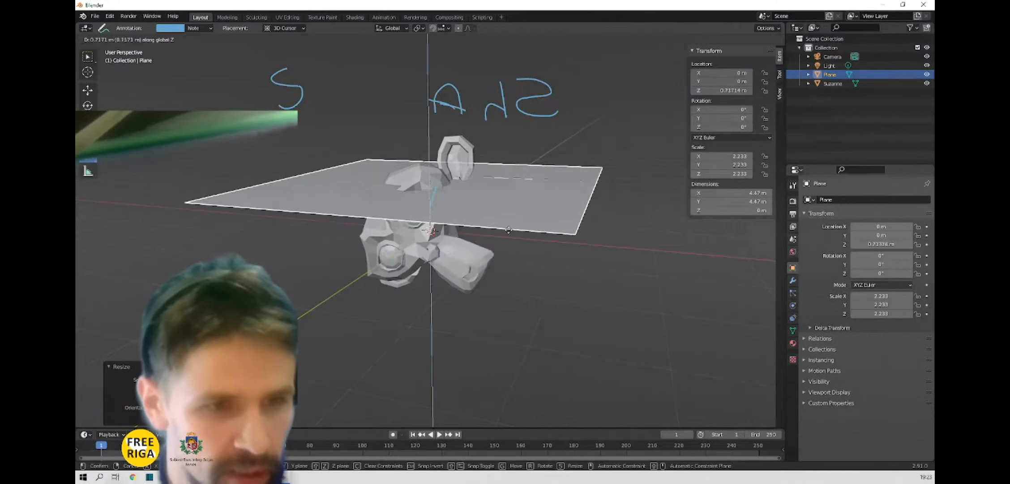
pyautogui.click(523, 297)
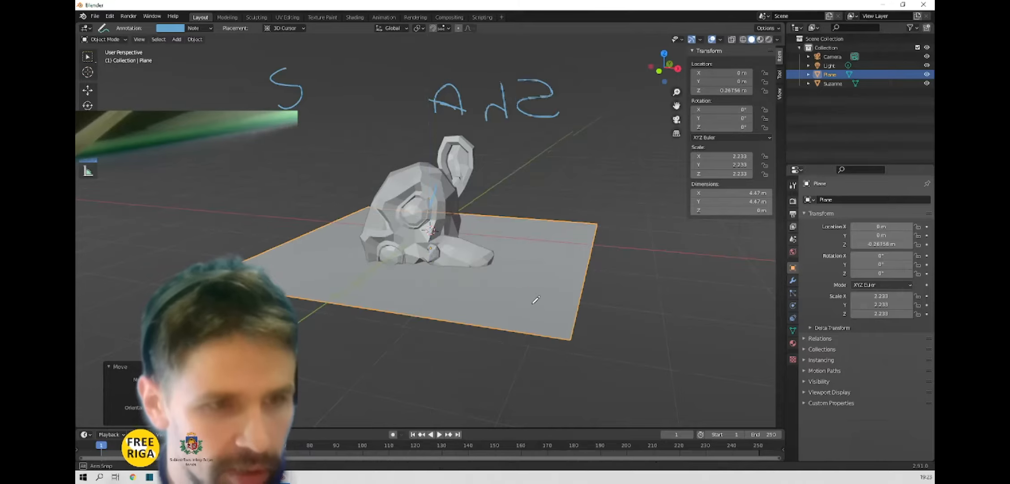
# Step: Scale the floor plane up uniformly to about 4.78, roughly 9.55 m per side
pyautogui.press('s')
pyautogui.click(654, 335)
pyautogui.moveTo(540, 299)
pyautogui.mouseDown(button='middle')
pyautogui.moveTo(548, 280)
pyautogui.moveTo(552, 291)
pyautogui.moveTo(500, 288)
pyautogui.moveTo(576, 285)
pyautogui.moveTo(548, 291)
pyautogui.mouseUp(button='middle')
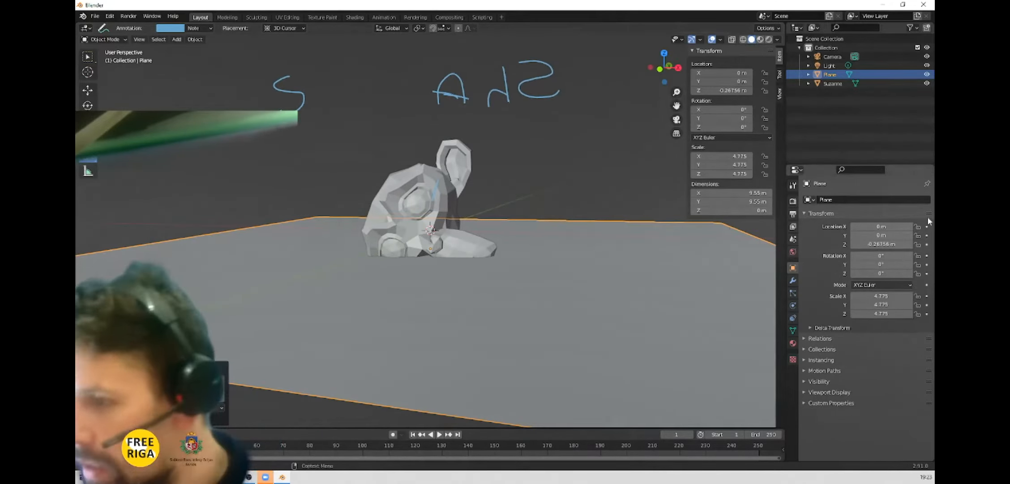
pyautogui.moveTo(421, 291); pyautogui.dragTo(428, 287, button='middle')
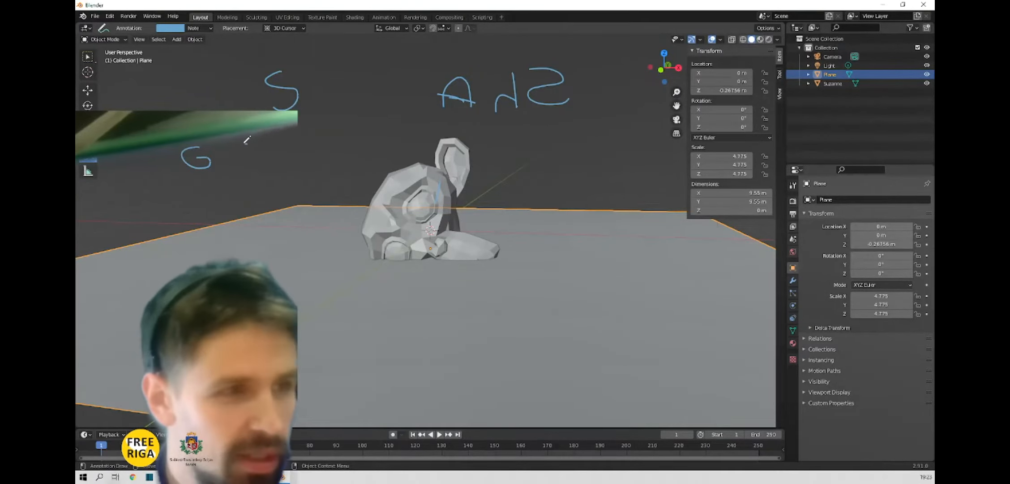
# Step: Handwrite the annotation "G S R" beside the monkey head and switch back to the Select Box tool
pyautogui.moveTo(253, 163); pyautogui.dragTo(226, 164)
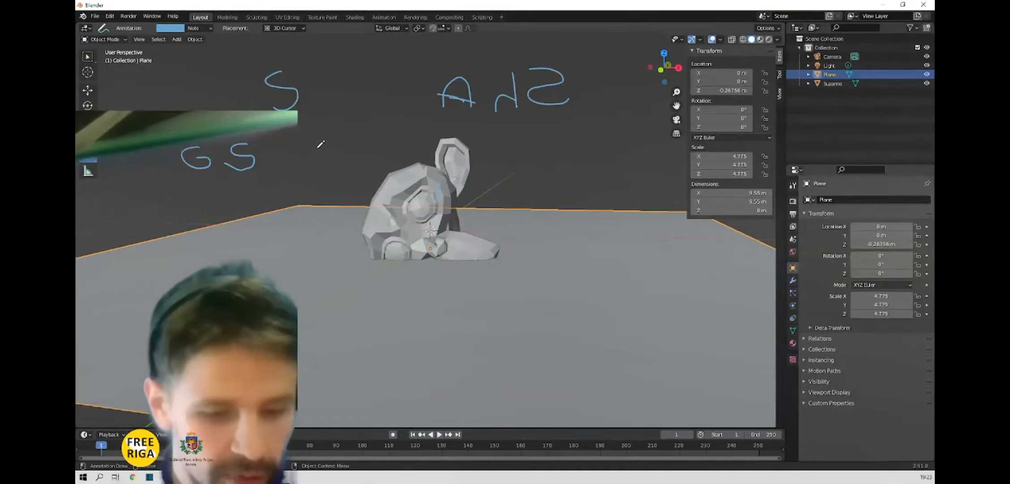
pyautogui.moveTo(286, 146)
pyautogui.mouseDown()
pyautogui.moveTo(290, 171)
pyautogui.moveTo(297, 156)
pyautogui.mouseUp()
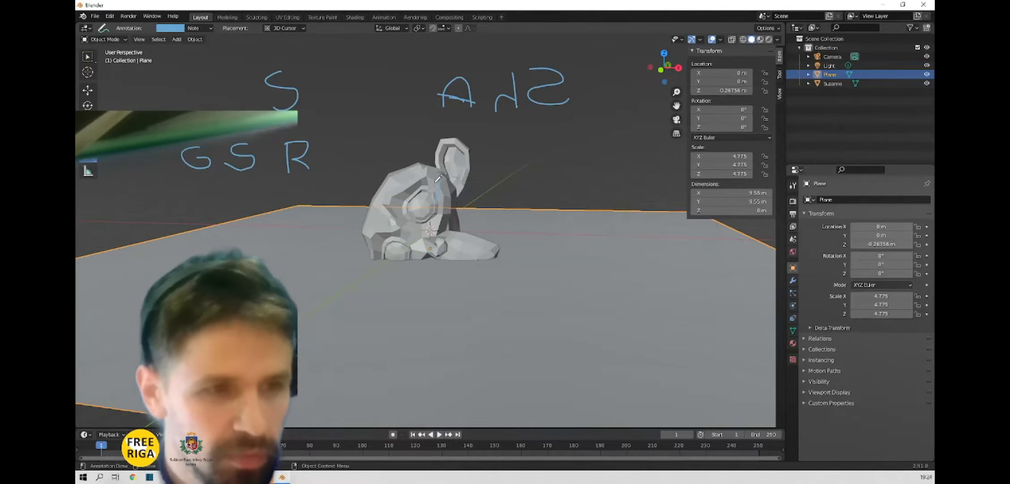
pyautogui.click(88, 56)
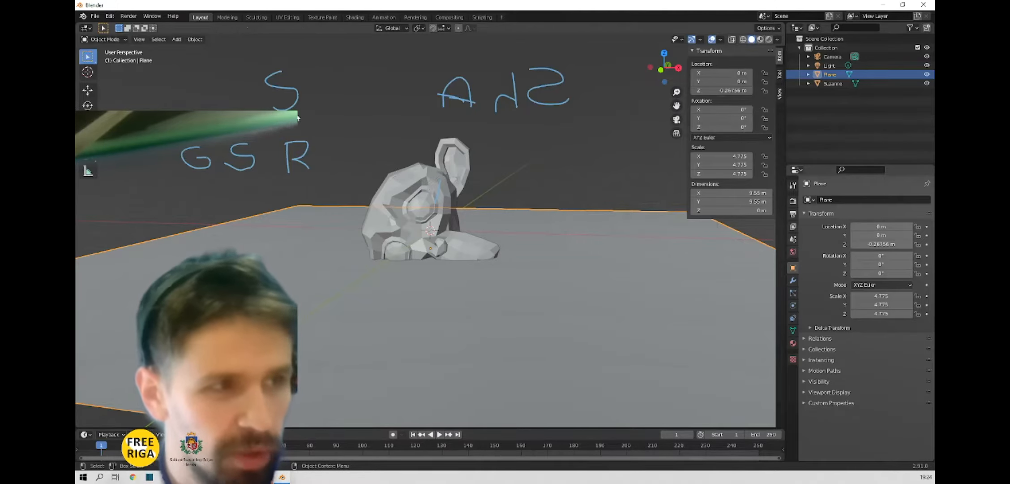
# Step: Select the monkey head and pull its surface outward with Snake Hook brush strokes in sculpt mode
pyautogui.click(424, 192)
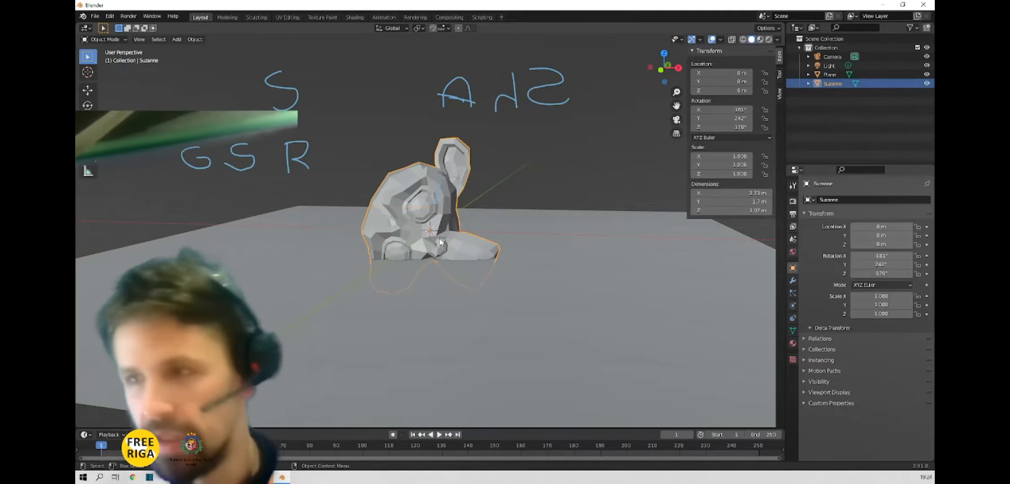
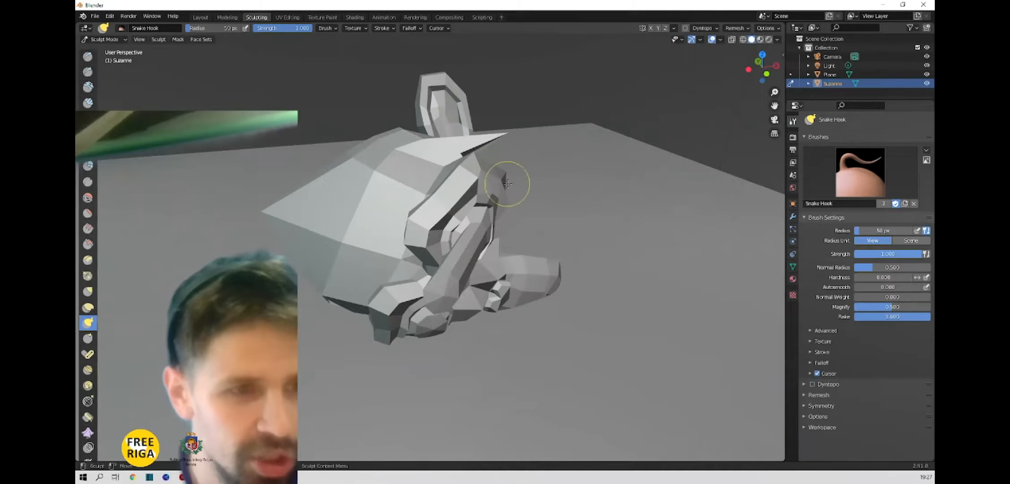
pyautogui.moveTo(467, 178); pyautogui.dragTo(506, 183, button='middle')
pyautogui.moveTo(446, 202); pyautogui.dragTo(456, 203)
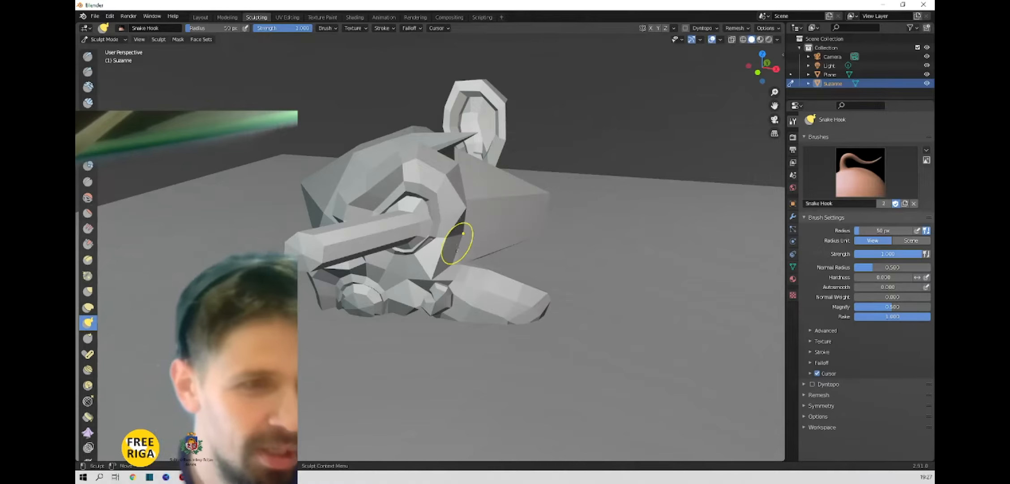
pyautogui.moveTo(452, 261); pyautogui.dragTo(468, 221)
pyautogui.moveTo(418, 214); pyautogui.dragTo(383, 218, button='middle')
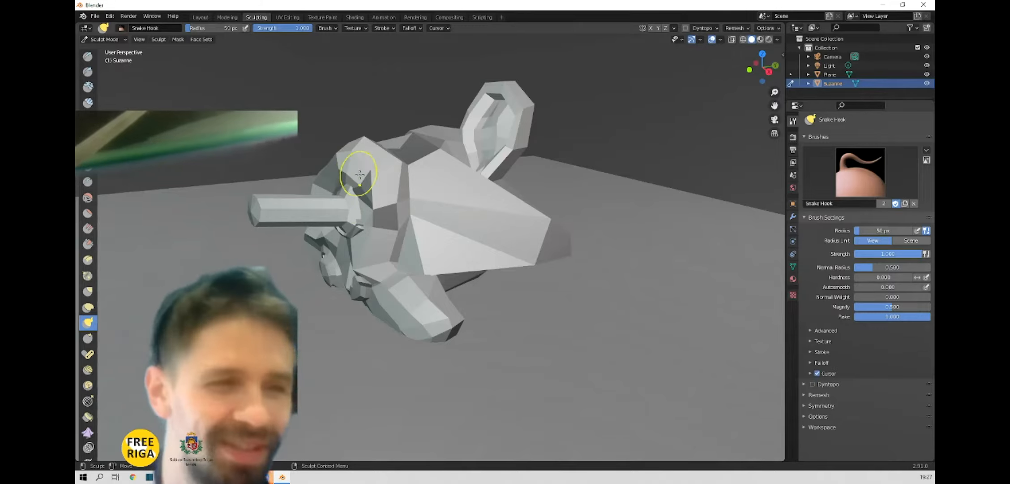
pyautogui.moveTo(385, 178)
pyautogui.mouseDown(button='middle')
pyautogui.moveTo(475, 177)
pyautogui.moveTo(315, 163)
pyautogui.mouseUp(button='middle')
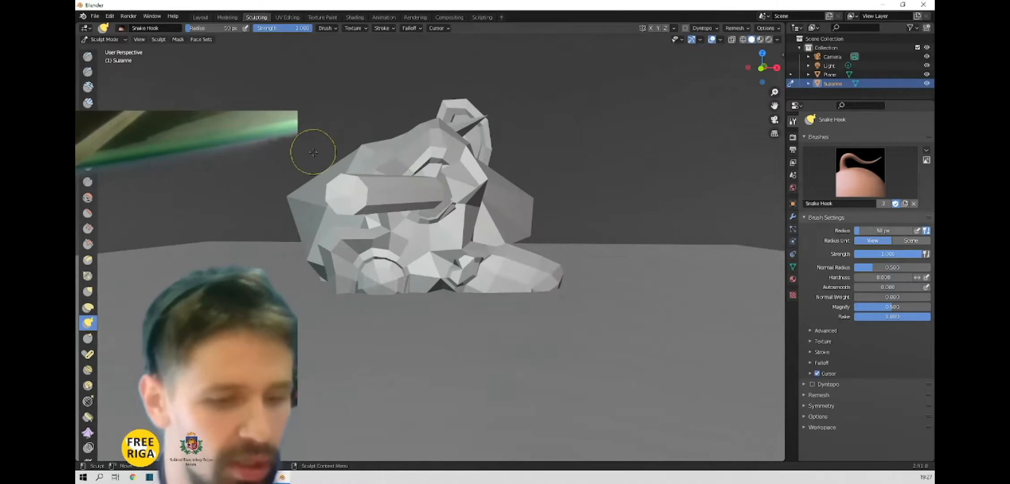
pyautogui.moveTo(421, 197); pyautogui.dragTo(381, 200, button='middle')
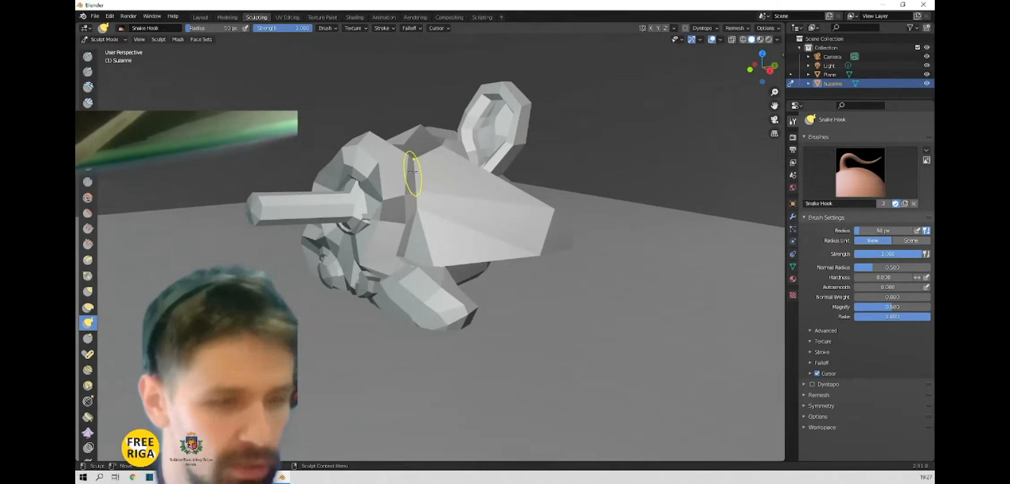
pyautogui.moveTo(383, 162); pyautogui.dragTo(451, 163, button='middle')
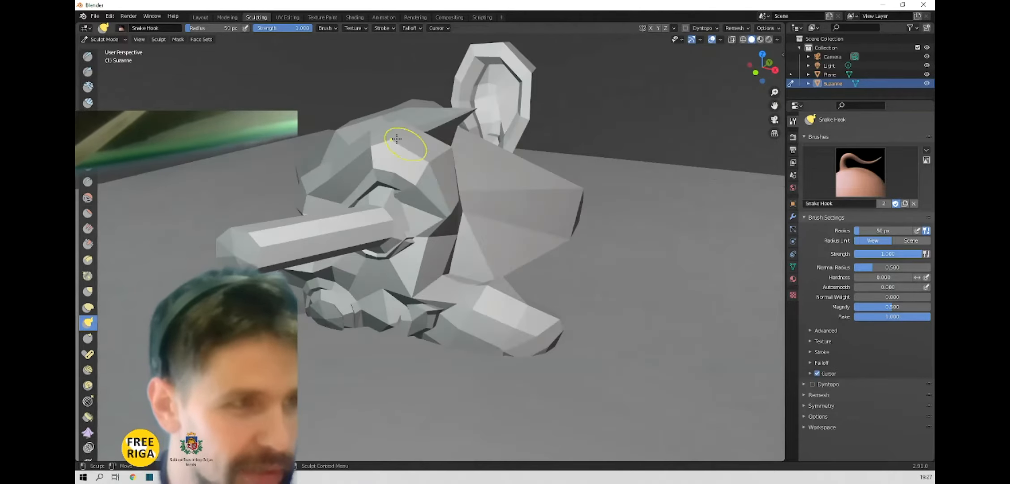
# Step: Switch from sculpting to editing the monkey head's mesh in the Modeling workspace
pyautogui.click(200, 17)
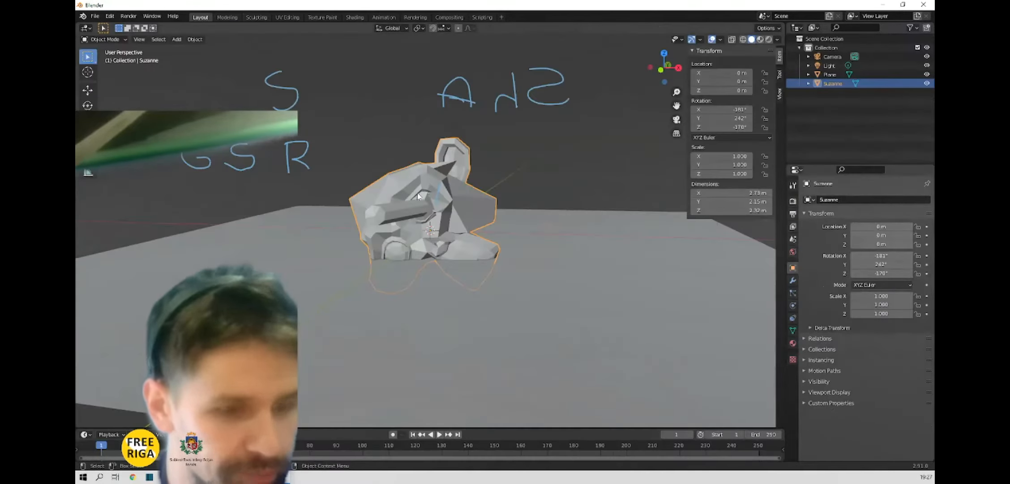
pyautogui.rightClick(441, 215)
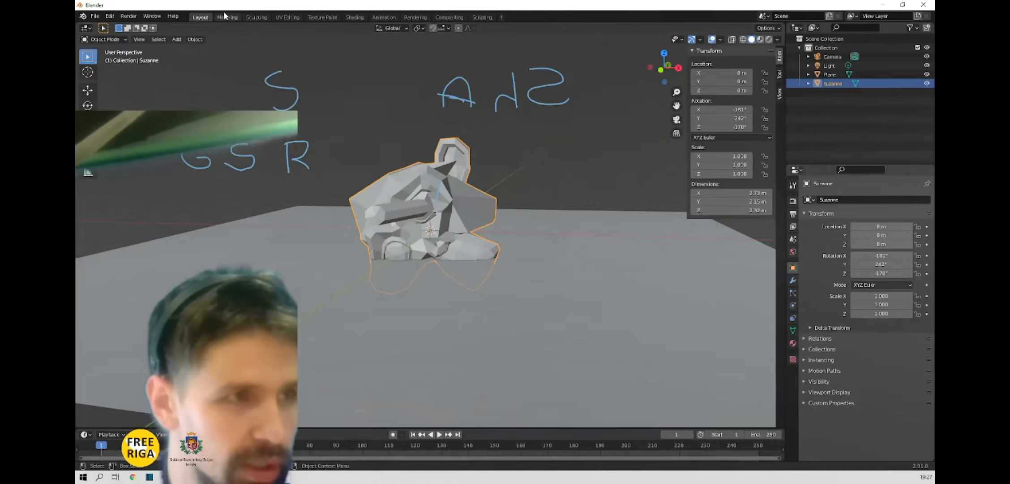
pyautogui.click(227, 17)
pyautogui.click(200, 17)
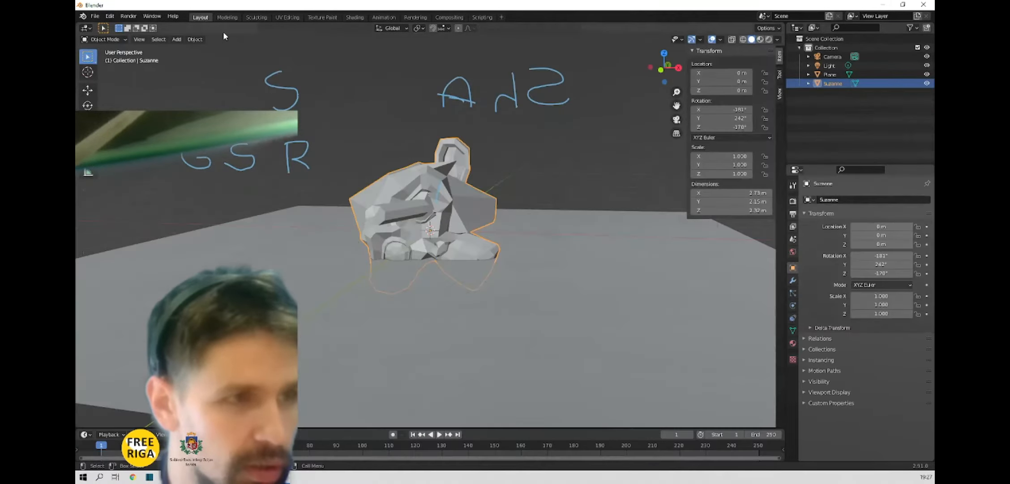
pyautogui.rightClick(400, 183)
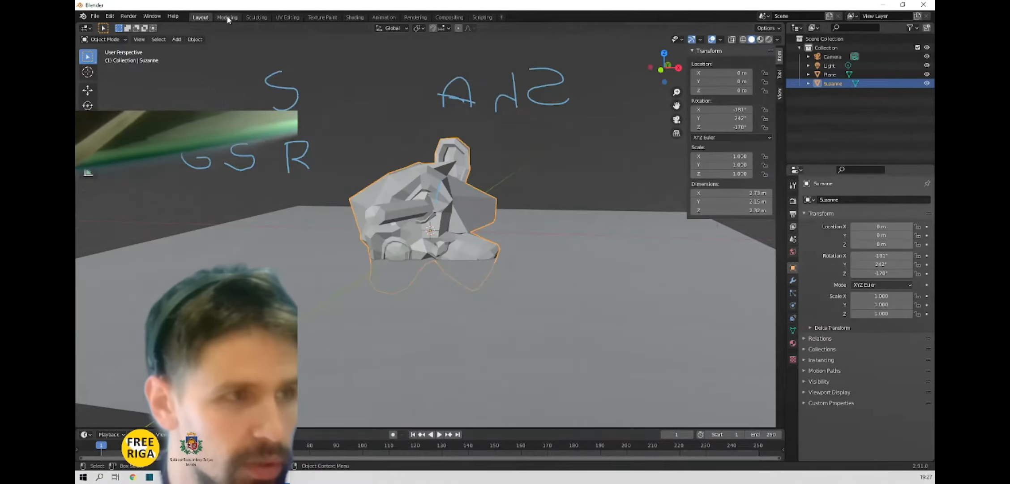
pyautogui.click(227, 17)
pyautogui.rightClick(409, 199)
pyautogui.click(409, 198)
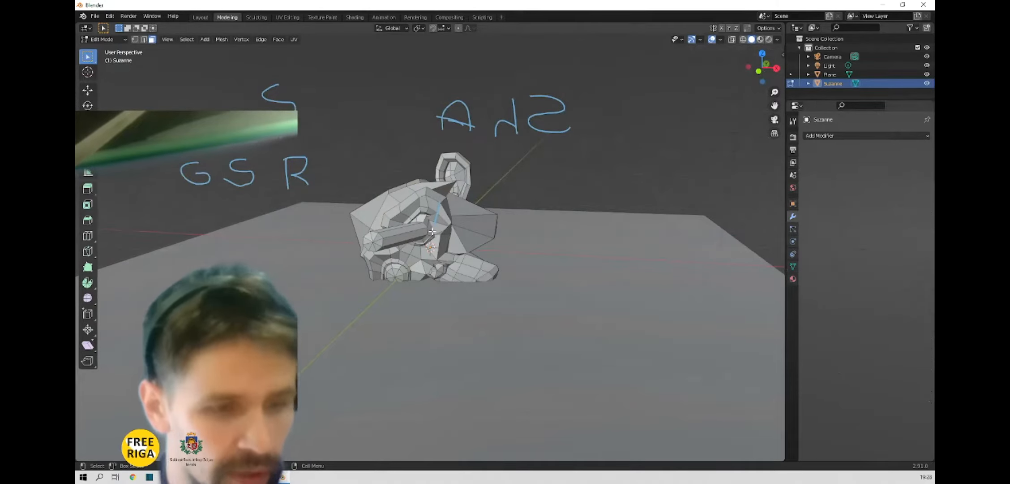
# Step: Select all faces of the monkey head and subdivide them three times
pyautogui.press('a')
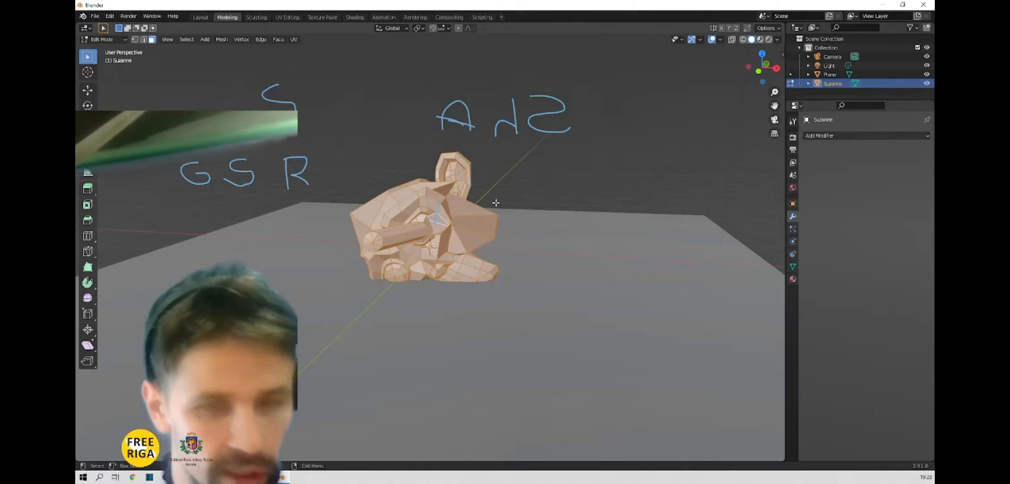
pyautogui.rightClick(432, 204)
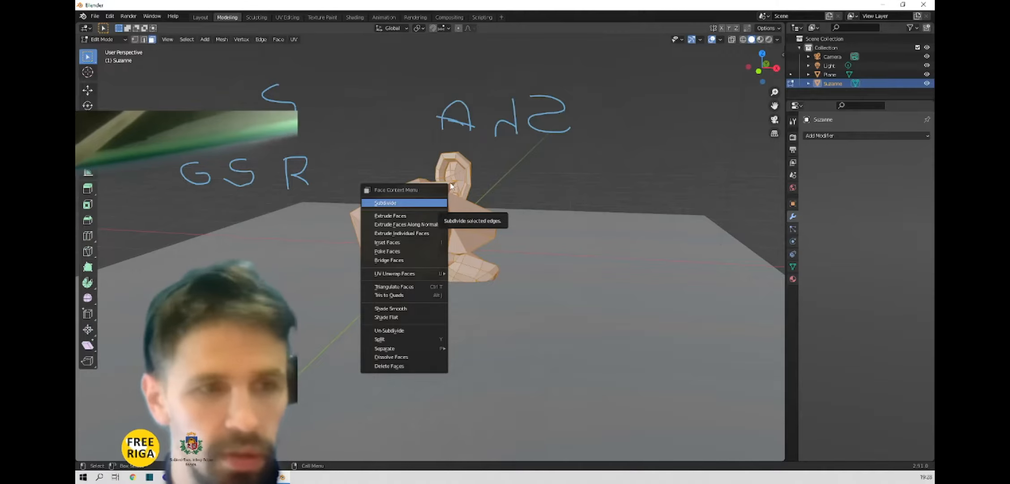
pyautogui.click(425, 205)
pyautogui.scroll(4, 427, 220)
pyautogui.rightClick(426, 220)
pyautogui.click(425, 222)
pyautogui.moveTo(439, 214); pyautogui.dragTo(390, 222, button='middle')
pyautogui.scroll(5, 430, 212)
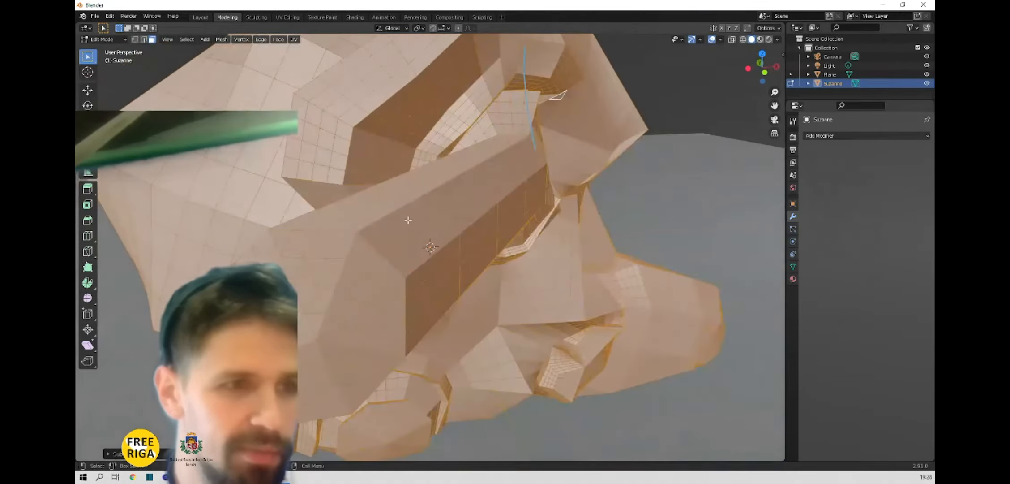
pyautogui.rightClick(362, 234)
pyautogui.click(367, 233)
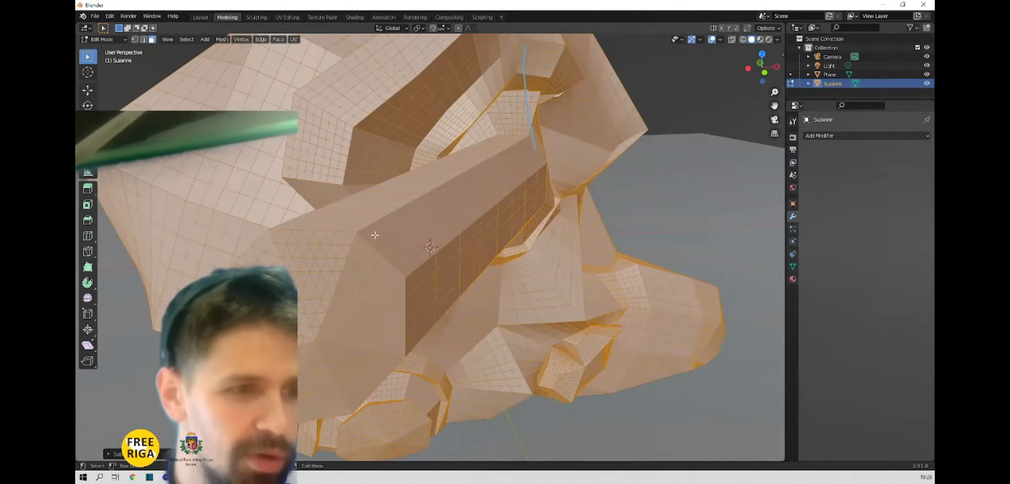
pyautogui.scroll(6, 478, 154)
pyautogui.scroll(-4, 478, 154)
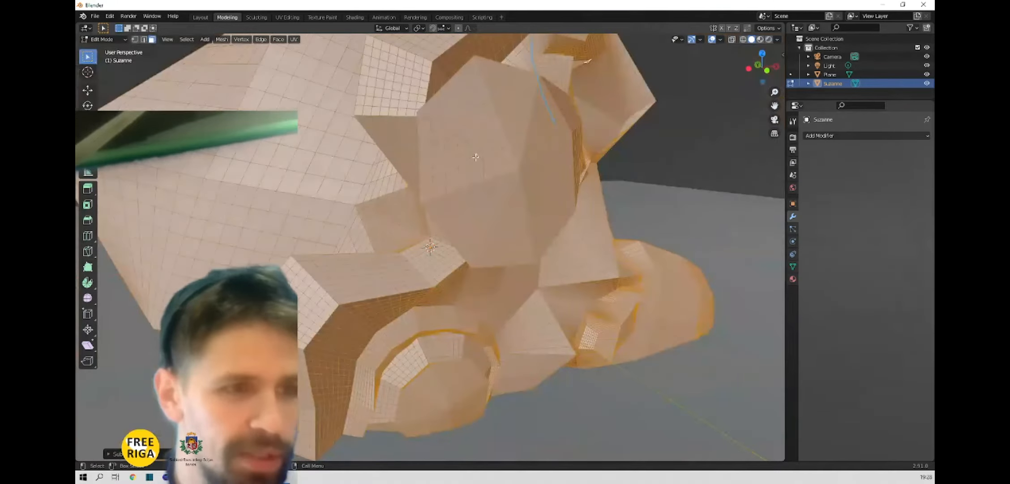
pyautogui.moveTo(478, 154); pyautogui.dragTo(438, 152, button='middle')
pyautogui.scroll(-6, 437, 152)
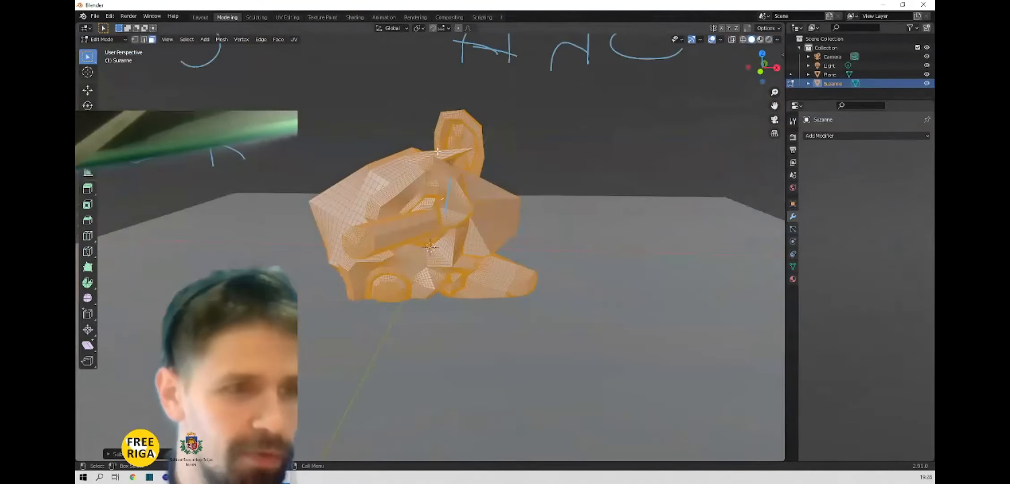
# Step: Return to sculpting and deform the side of the subdivided head with Snake Hook strokes
pyautogui.click(255, 17)
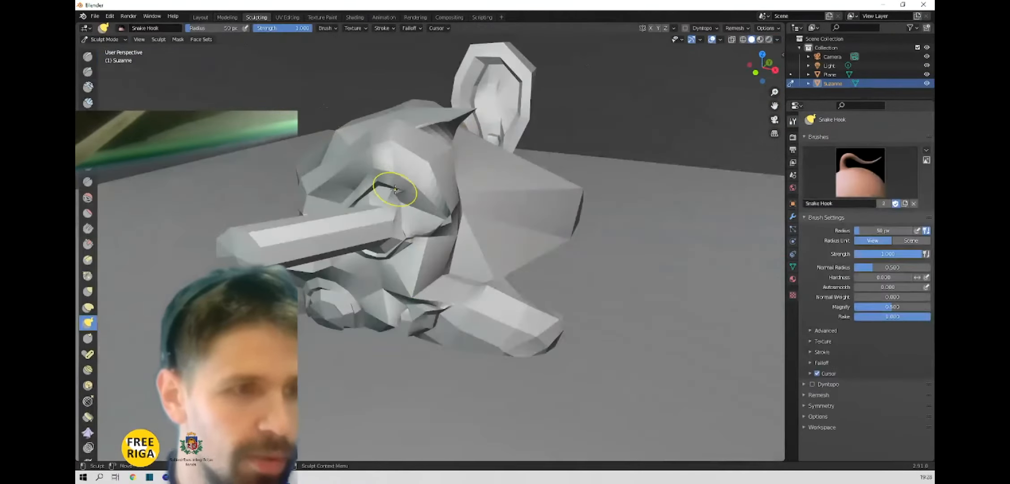
pyautogui.moveTo(444, 170)
pyautogui.mouseDown(button='middle')
pyautogui.moveTo(469, 161)
pyautogui.moveTo(516, 197)
pyautogui.moveTo(463, 170)
pyautogui.mouseUp(button='middle')
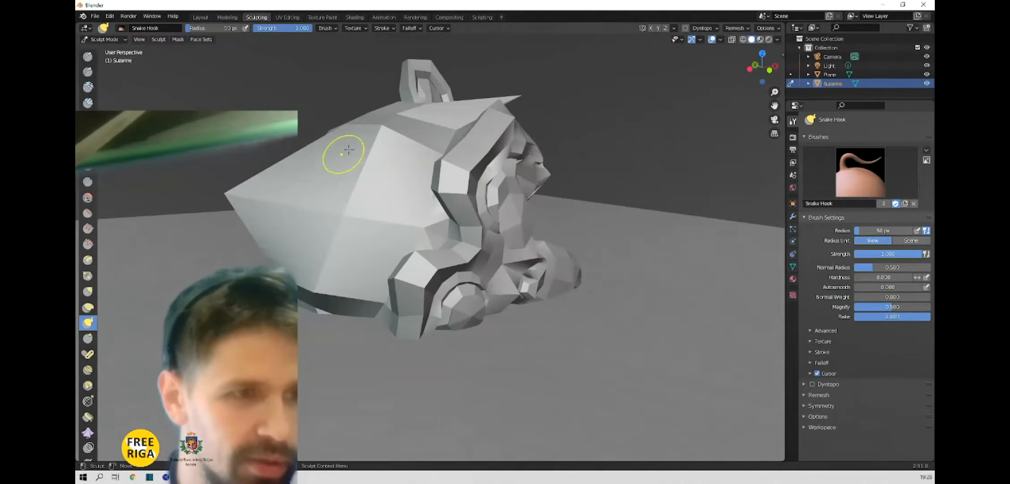
pyautogui.moveTo(383, 140); pyautogui.dragTo(376, 146, button='middle')
pyautogui.rightClick(376, 146)
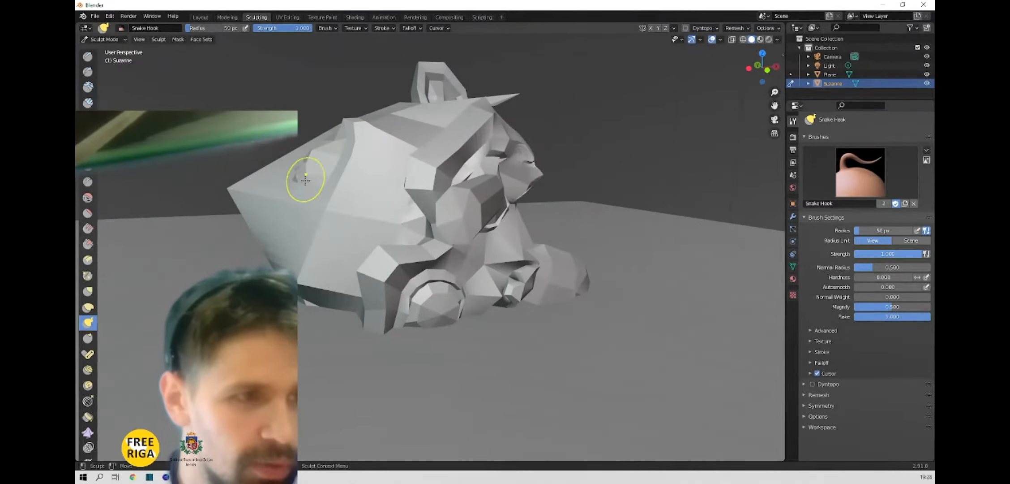
pyautogui.moveTo(240, 195); pyautogui.dragTo(351, 191, button='middle')
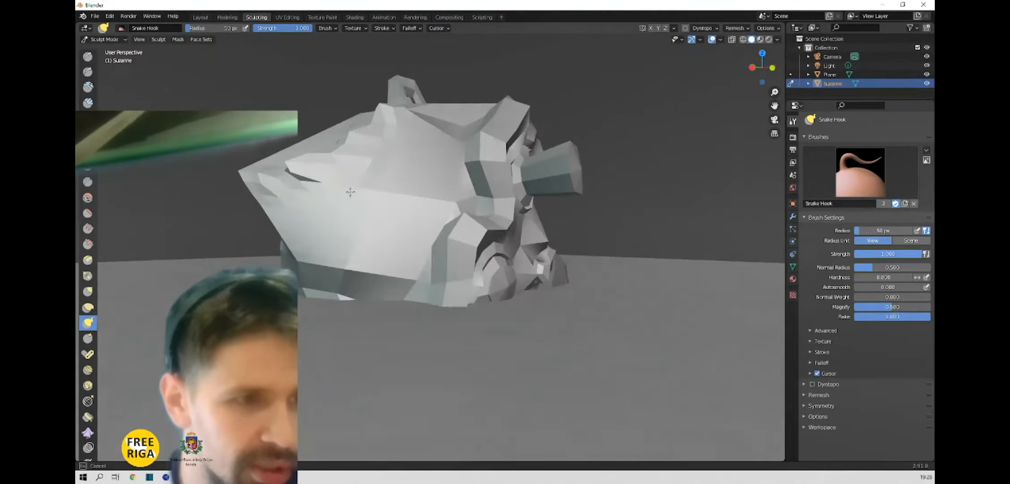
pyautogui.moveTo(440, 203); pyautogui.dragTo(442, 222, button='middle')
pyautogui.moveTo(442, 223)
pyautogui.mouseDown()
pyautogui.moveTo(417, 119)
pyautogui.moveTo(346, 127)
pyautogui.mouseUp()
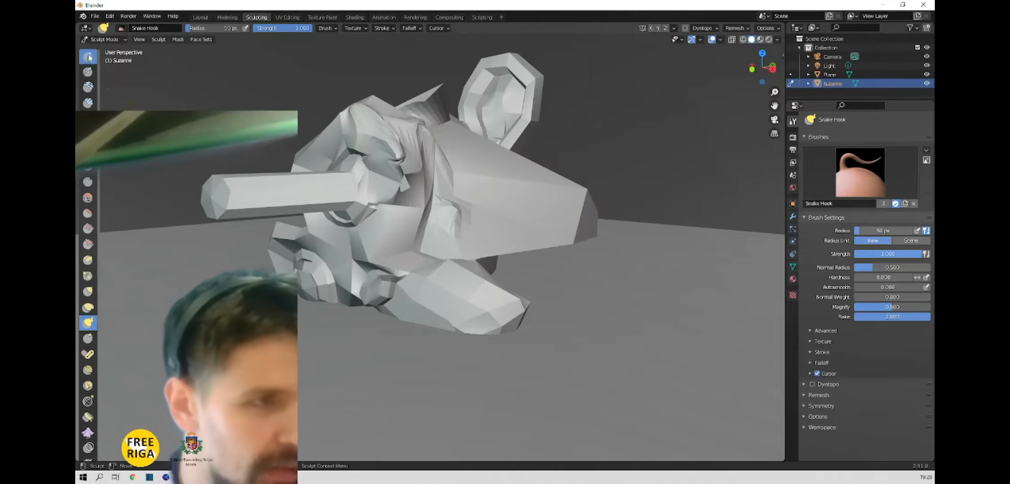
# Step: Sculpt strokes on the side of the head with the Draw brush and the Layer brush
pyautogui.press('x')
pyautogui.moveTo(426, 148)
pyautogui.mouseDown()
pyautogui.moveTo(385, 117)
pyautogui.moveTo(353, 127)
pyautogui.mouseUp()
pyautogui.moveTo(347, 137); pyautogui.dragTo(419, 152, button='middle')
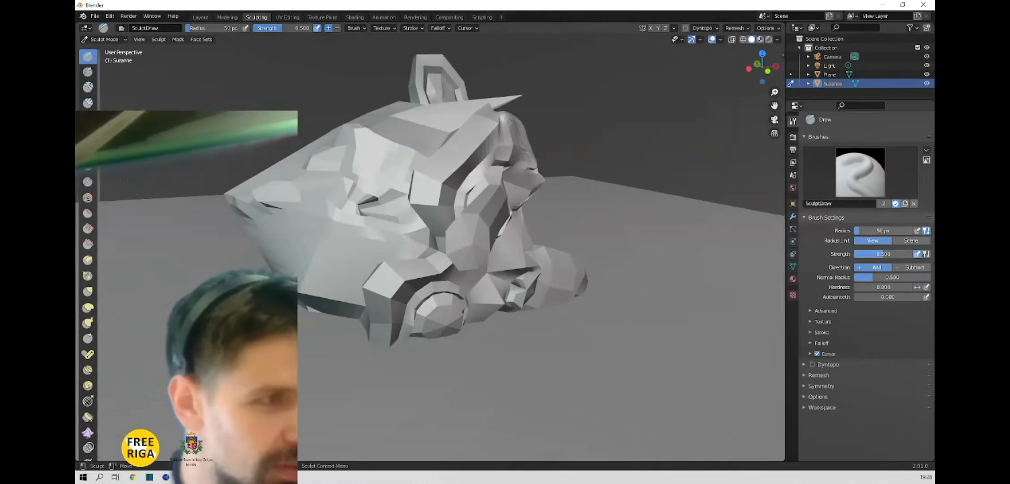
pyautogui.click(88, 135)
pyautogui.moveTo(320, 153)
pyautogui.mouseDown()
pyautogui.moveTo(356, 145)
pyautogui.moveTo(287, 150)
pyautogui.mouseUp()
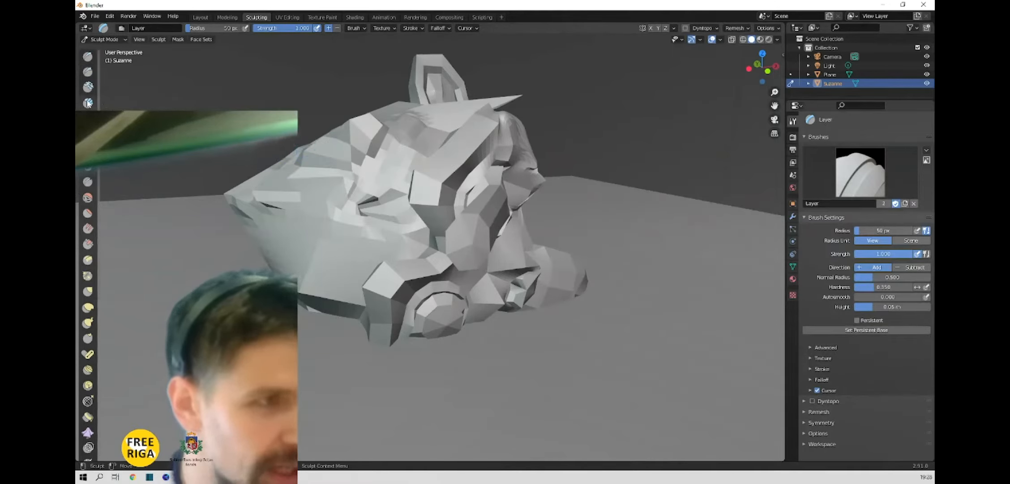
# Step: Show the brush names beside their icons and sculpt the back of the head with the Draw and Draw Sharp brushes
pyautogui.moveTo(101, 97); pyautogui.dragTo(188, 97)
pyautogui.click(110, 103)
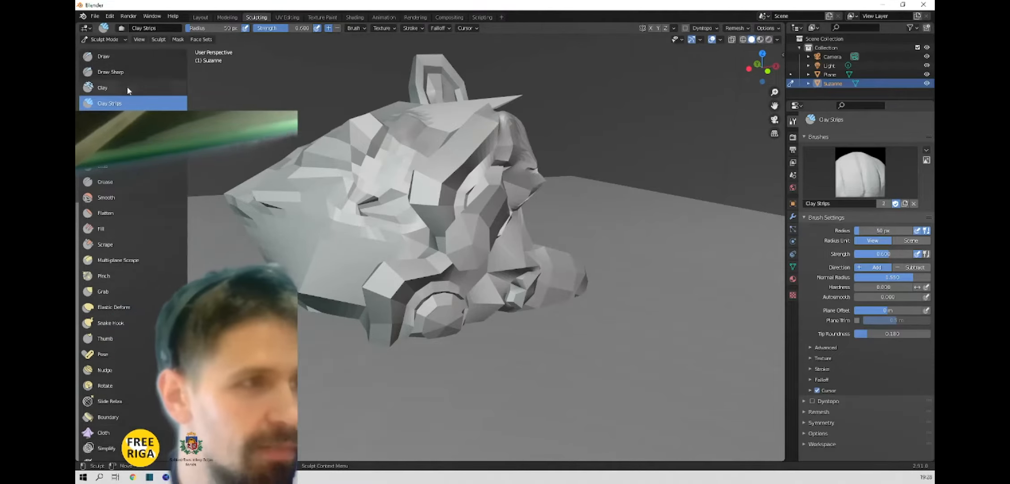
pyautogui.click(133, 58)
pyautogui.moveTo(389, 142)
pyautogui.mouseDown()
pyautogui.moveTo(351, 190)
pyautogui.moveTo(362, 232)
pyautogui.moveTo(403, 183)
pyautogui.moveTo(291, 197)
pyautogui.mouseUp()
pyautogui.moveTo(292, 197); pyautogui.dragTo(422, 152, button='middle')
pyautogui.moveTo(422, 151)
pyautogui.mouseDown()
pyautogui.moveTo(403, 144)
pyautogui.moveTo(399, 124)
pyautogui.moveTo(354, 134)
pyautogui.moveTo(320, 172)
pyautogui.mouseUp()
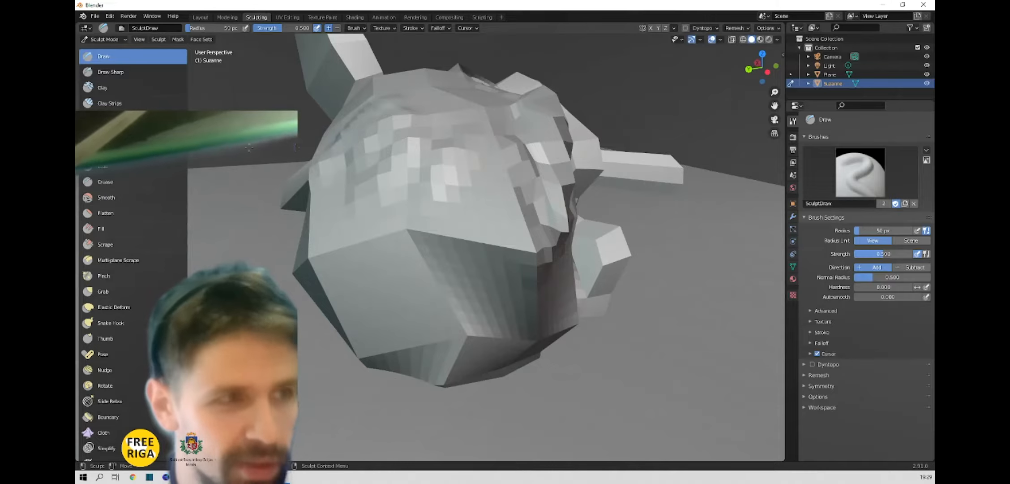
pyautogui.click(108, 73)
pyautogui.moveTo(337, 142)
pyautogui.mouseDown()
pyautogui.moveTo(448, 170)
pyautogui.moveTo(448, 130)
pyautogui.moveTo(452, 159)
pyautogui.moveTo(484, 160)
pyautogui.moveTo(453, 201)
pyautogui.moveTo(412, 166)
pyautogui.moveTo(350, 242)
pyautogui.moveTo(431, 283)
pyautogui.mouseUp()
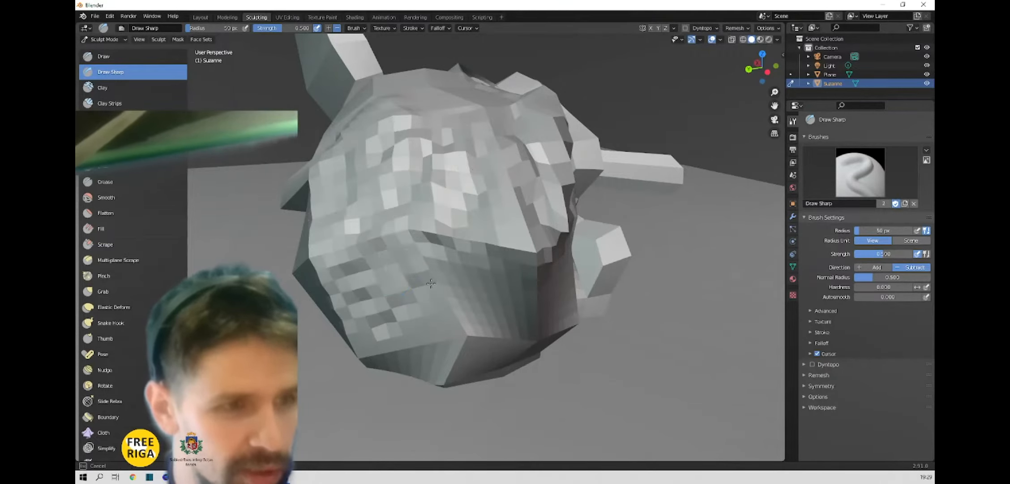
# Step: Build up volume across the top, face and sides of the head with Clay Strips strokes
pyautogui.click(123, 103)
pyautogui.moveTo(396, 146)
pyautogui.mouseDown()
pyautogui.moveTo(460, 183)
pyautogui.moveTo(434, 167)
pyautogui.moveTo(395, 242)
pyautogui.moveTo(368, 179)
pyautogui.moveTo(349, 251)
pyautogui.moveTo(359, 267)
pyautogui.moveTo(371, 242)
pyautogui.moveTo(340, 251)
pyautogui.moveTo(354, 192)
pyautogui.moveTo(350, 233)
pyautogui.moveTo(329, 260)
pyautogui.moveTo(323, 201)
pyautogui.mouseUp()
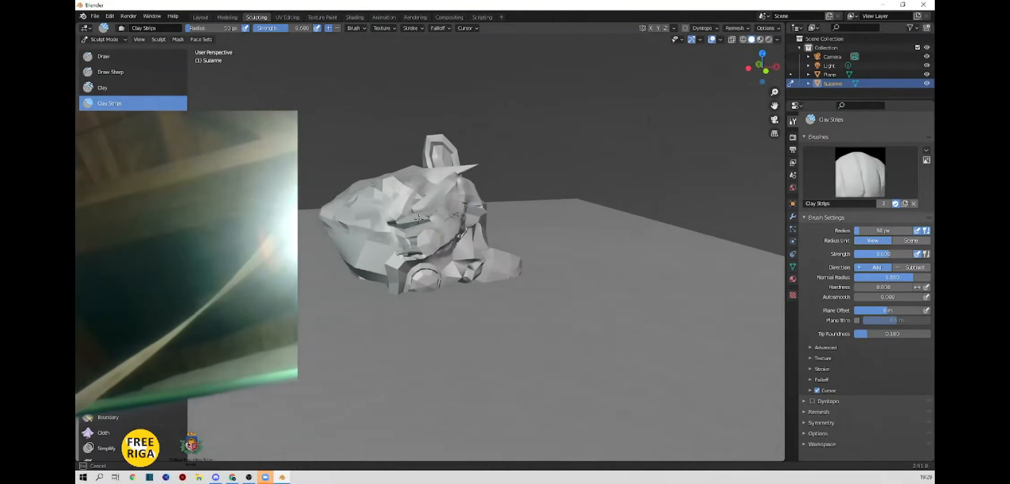
pyautogui.moveTo(418, 218)
pyautogui.mouseDown()
pyautogui.moveTo(421, 251)
pyautogui.moveTo(415, 213)
pyautogui.moveTo(436, 224)
pyautogui.moveTo(403, 206)
pyautogui.moveTo(423, 197)
pyautogui.moveTo(461, 214)
pyautogui.moveTo(396, 210)
pyautogui.moveTo(443, 174)
pyautogui.moveTo(409, 197)
pyautogui.moveTo(430, 166)
pyautogui.mouseUp()
pyautogui.moveTo(430, 166)
pyautogui.mouseDown(button='middle')
pyautogui.moveTo(382, 199)
pyautogui.moveTo(361, 169)
pyautogui.moveTo(380, 188)
pyautogui.mouseUp(button='middle')
pyautogui.moveTo(445, 212); pyautogui.dragTo(426, 192, button='middle')
pyautogui.moveTo(426, 192)
pyautogui.mouseDown()
pyautogui.moveTo(420, 184)
pyautogui.moveTo(454, 145)
pyautogui.mouseUp()
pyautogui.moveTo(453, 134); pyautogui.dragTo(403, 146, button='middle')
pyautogui.moveTo(444, 176)
pyautogui.mouseDown(button='middle')
pyautogui.moveTo(435, 151)
pyautogui.moveTo(491, 159)
pyautogui.mouseUp(button='middle')
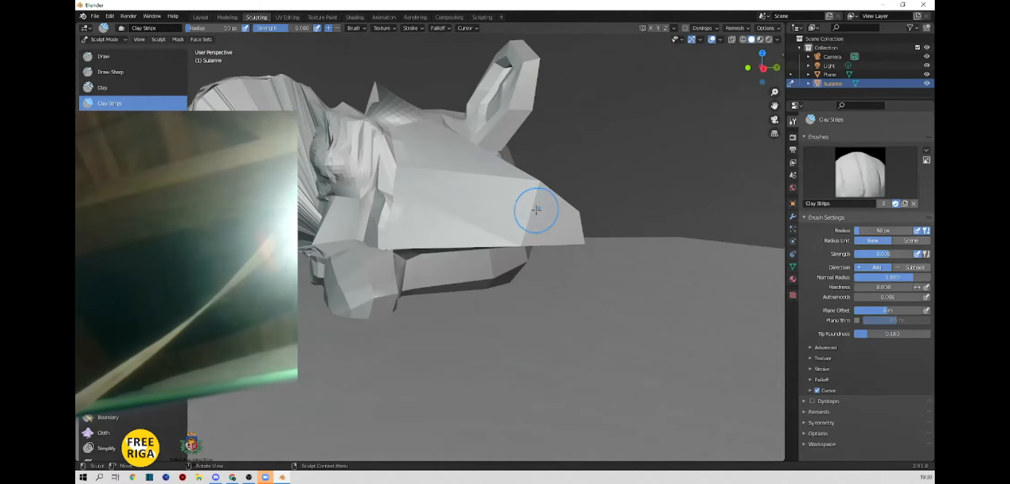
pyautogui.moveTo(538, 196)
pyautogui.mouseDown()
pyautogui.moveTo(563, 223)
pyautogui.moveTo(460, 194)
pyautogui.moveTo(363, 193)
pyautogui.moveTo(340, 166)
pyautogui.moveTo(325, 192)
pyautogui.moveTo(302, 150)
pyautogui.moveTo(302, 181)
pyautogui.mouseUp()
pyautogui.moveTo(304, 186); pyautogui.dragTo(332, 186, button='middle')
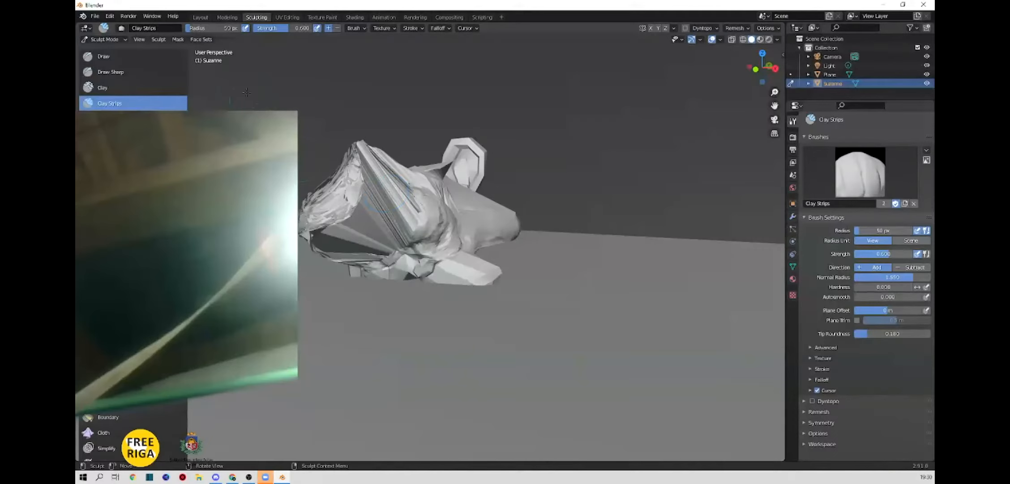
# Step: Review the sculpted head's mesh and the Subdivide option for its faces in the Modeling workspace
pyautogui.scroll(-4, 398, 183)
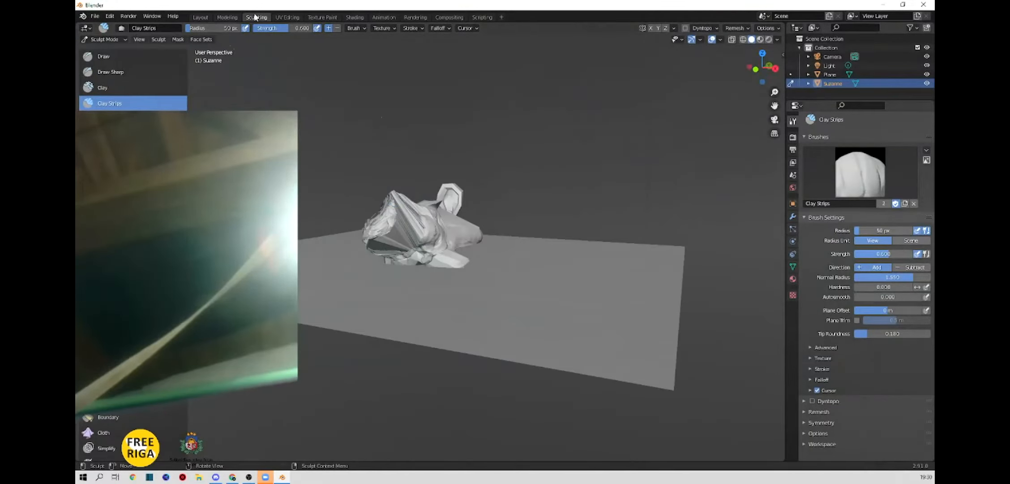
pyautogui.click(227, 17)
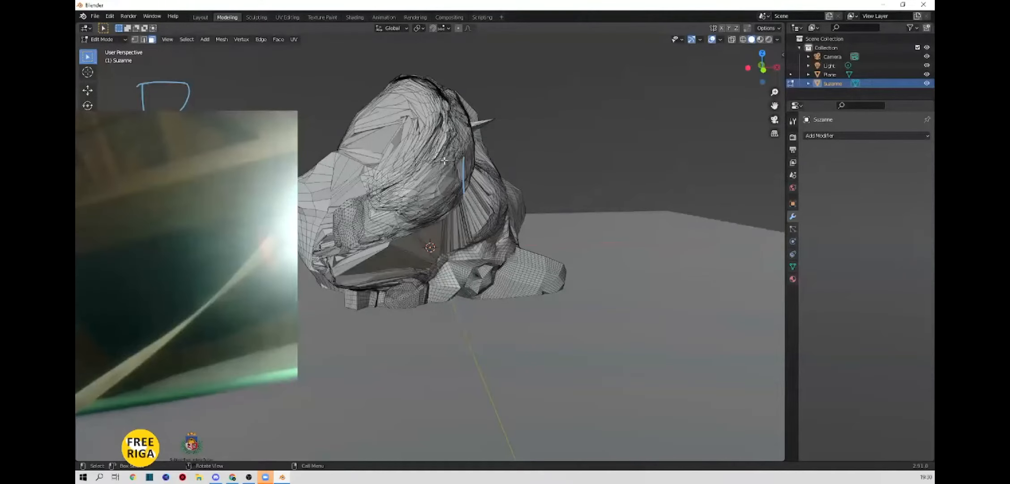
pyautogui.rightClick(458, 167)
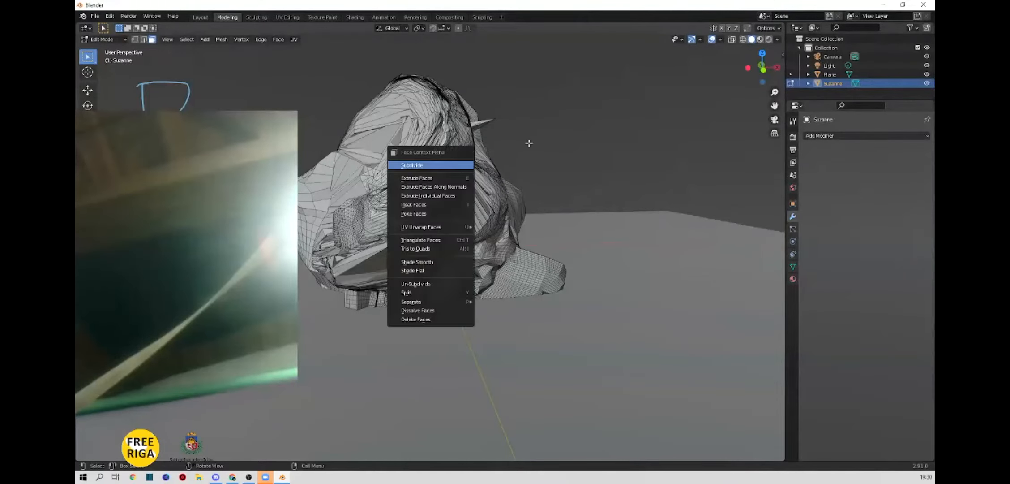
pyautogui.rightClick(533, 144)
pyautogui.click(533, 143)
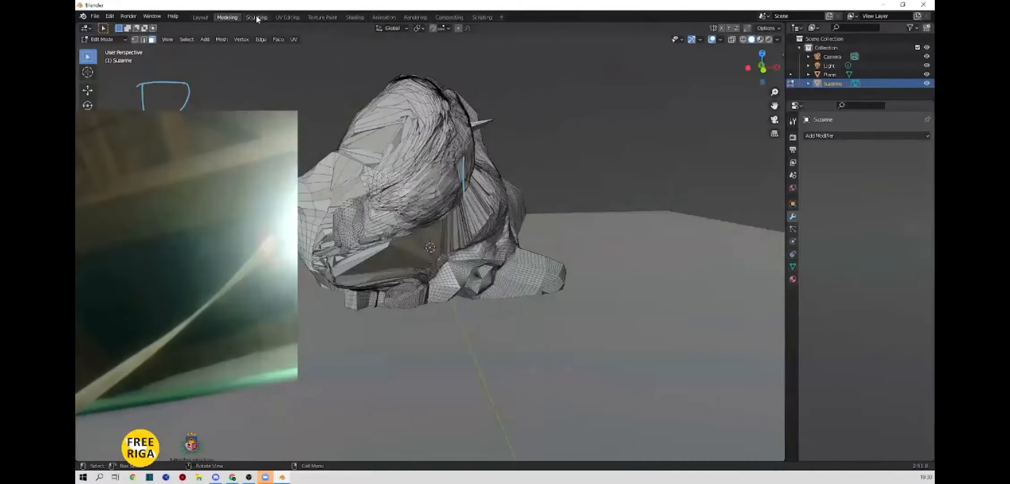
pyautogui.click(258, 18)
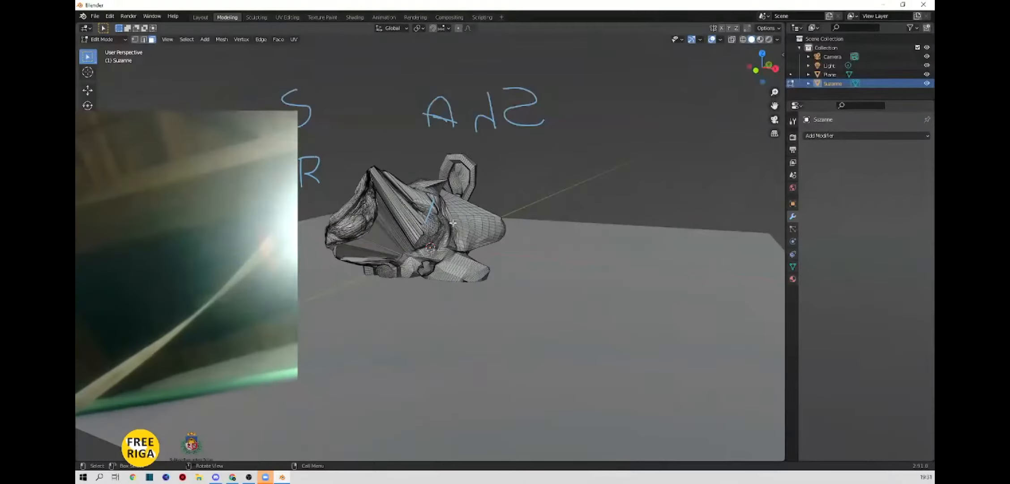
pyautogui.rightClick(448, 233)
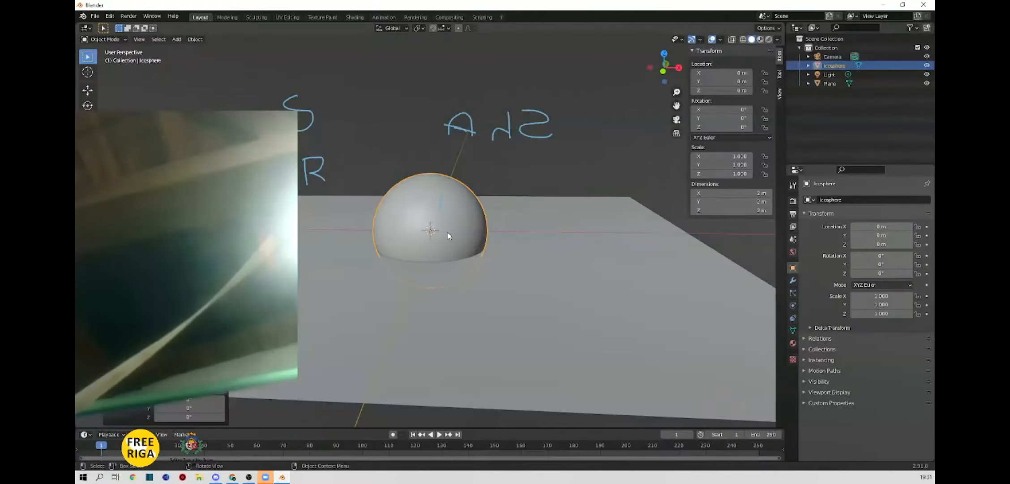
# Step: Select the icosphere and the floor plane in turn and examine how the sphere sits in the plane
pyautogui.click(456, 238)
pyautogui.click(434, 238)
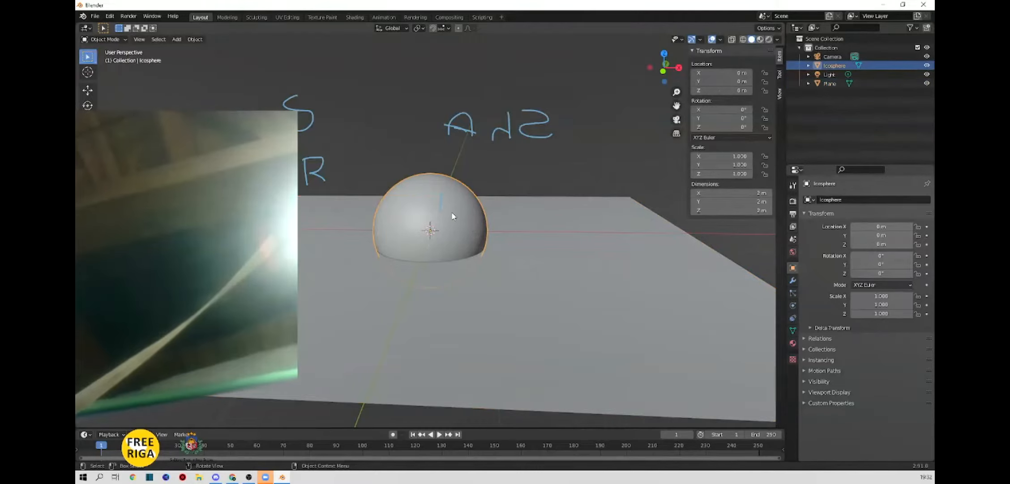
pyautogui.moveTo(455, 224)
pyautogui.mouseDown(button='middle')
pyautogui.moveTo(518, 222)
pyautogui.moveTo(412, 221)
pyautogui.moveTo(450, 243)
pyautogui.moveTo(455, 225)
pyautogui.mouseUp(button='middle')
pyautogui.click(508, 274)
pyautogui.scroll(-2, 509, 273)
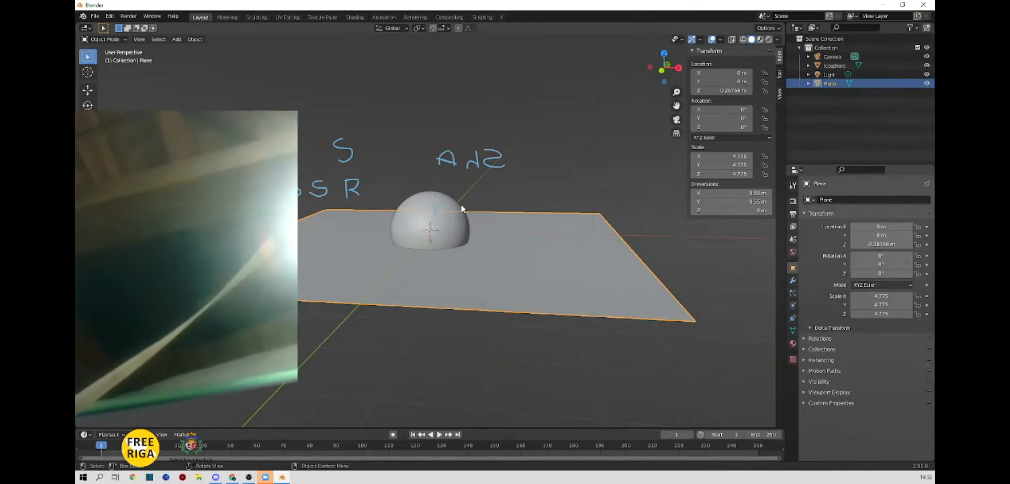
pyautogui.moveTo(428, 228); pyautogui.dragTo(438, 225, button='middle')
pyautogui.scroll(5, 438, 225)
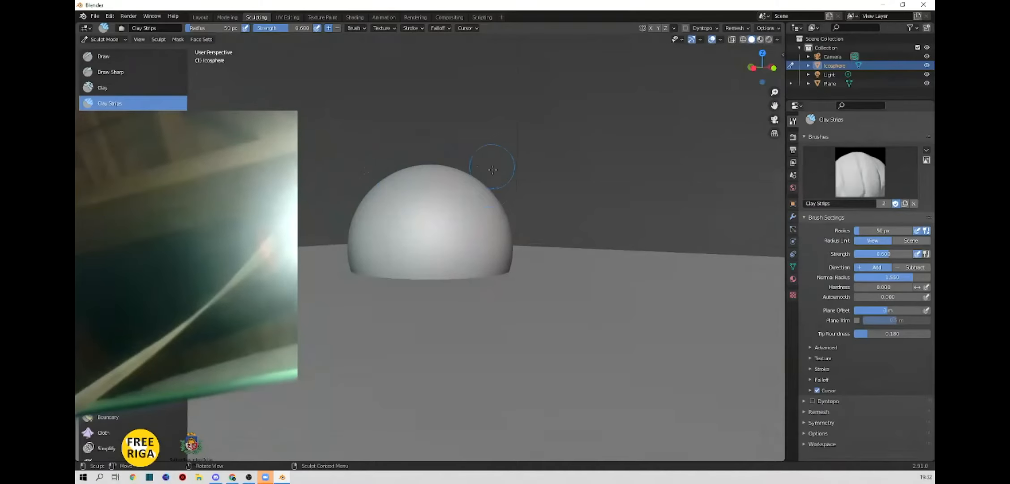
# Step: Sculpt Clay Strips strokes on the front of the icosphere, raising the brush strength to 0.744
pyautogui.moveTo(490, 225); pyautogui.dragTo(445, 232, button='middle')
pyautogui.moveTo(429, 199)
pyautogui.mouseDown()
pyautogui.moveTo(461, 237)
pyautogui.moveTo(430, 211)
pyautogui.moveTo(443, 224)
pyautogui.moveTo(432, 264)
pyautogui.moveTo(459, 256)
pyautogui.moveTo(450, 265)
pyautogui.mouseUp()
pyautogui.rightClick(447, 273)
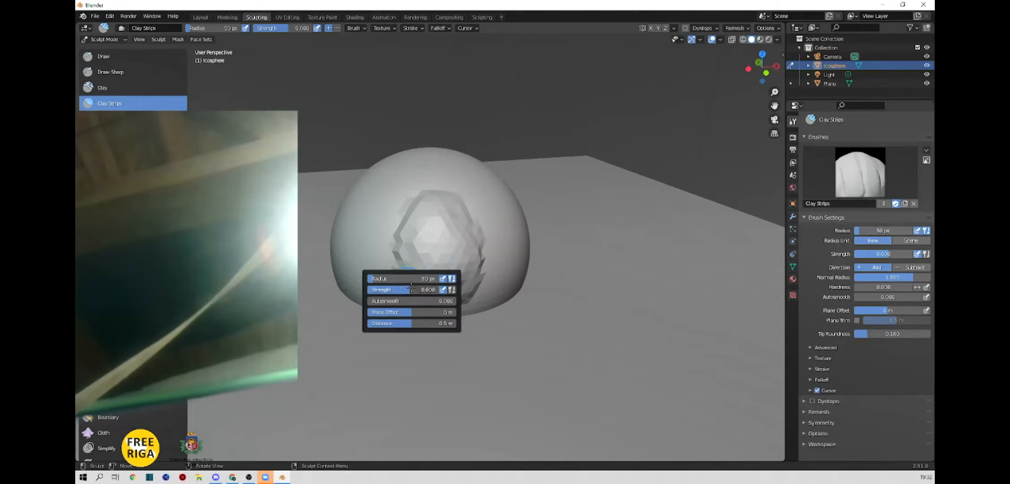
pyautogui.moveTo(437, 237)
pyautogui.mouseDown()
pyautogui.moveTo(445, 231)
pyautogui.moveTo(470, 255)
pyautogui.moveTo(449, 234)
pyautogui.moveTo(389, 284)
pyautogui.moveTo(443, 289)
pyautogui.moveTo(381, 337)
pyautogui.mouseUp()
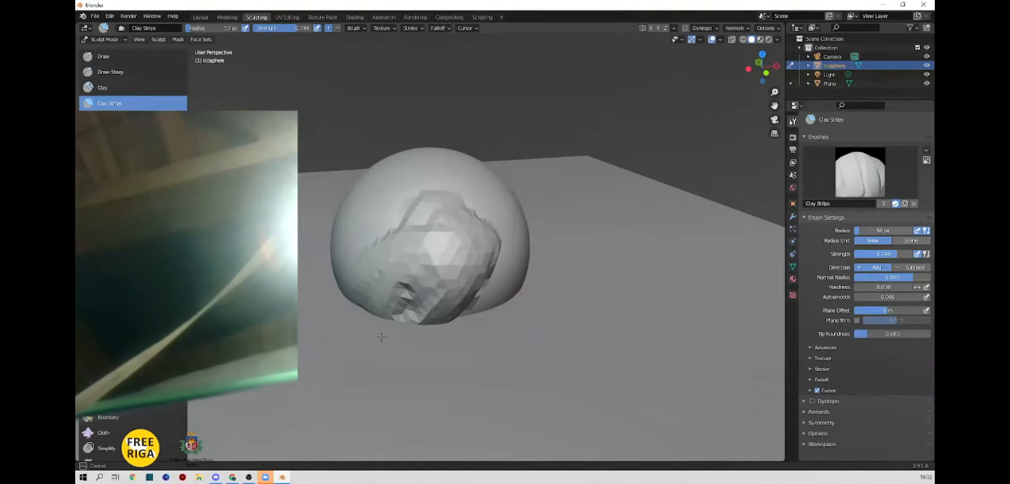
pyautogui.moveTo(465, 254)
pyautogui.mouseDown()
pyautogui.moveTo(403, 260)
pyautogui.moveTo(427, 241)
pyautogui.mouseUp()
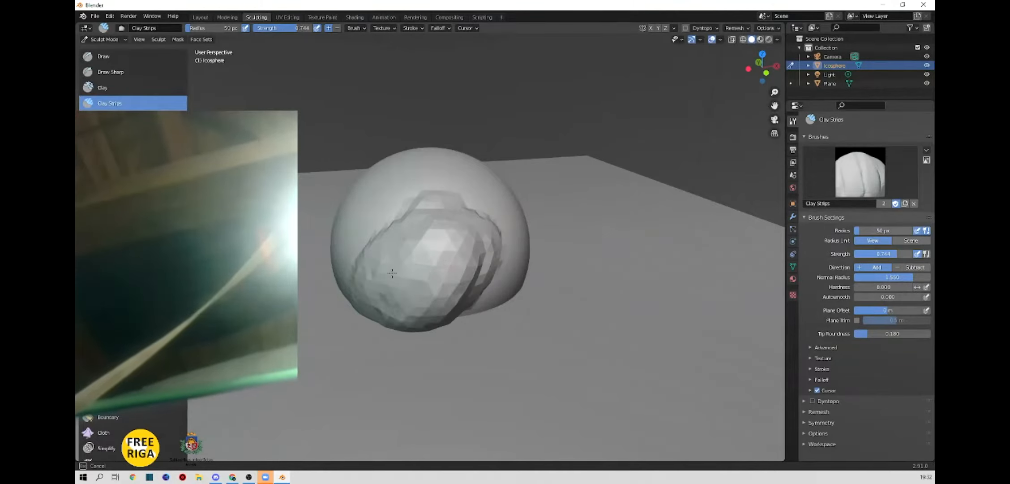
# Step: View the sculpted sphere from below, then in the front and right orthographic views
pyautogui.scroll(-5, 392, 272)
pyautogui.moveTo(392, 273)
pyautogui.mouseDown(button='middle')
pyautogui.moveTo(467, 321)
pyautogui.moveTo(505, 327)
pyautogui.moveTo(498, 257)
pyautogui.moveTo(483, 242)
pyautogui.mouseUp(button='middle')
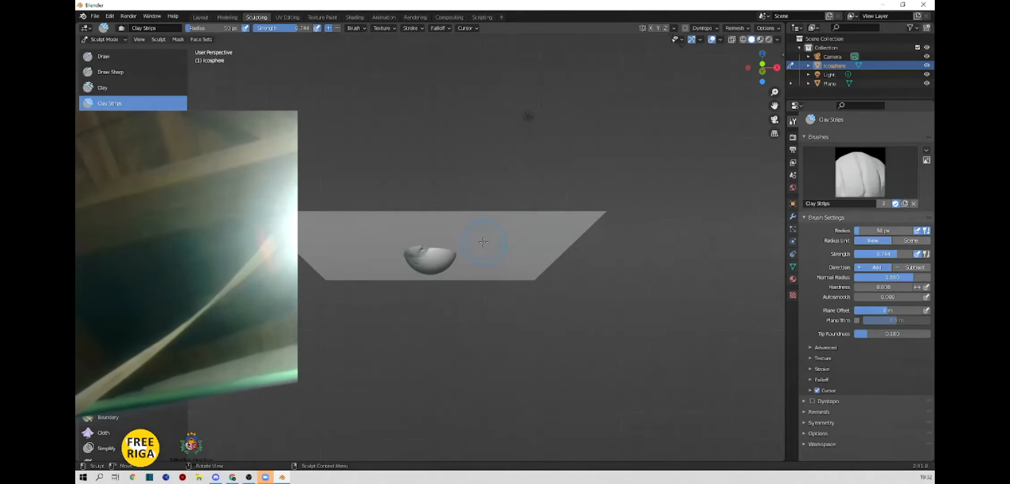
pyautogui.press('KP_3')
pyautogui.press('KP_7')
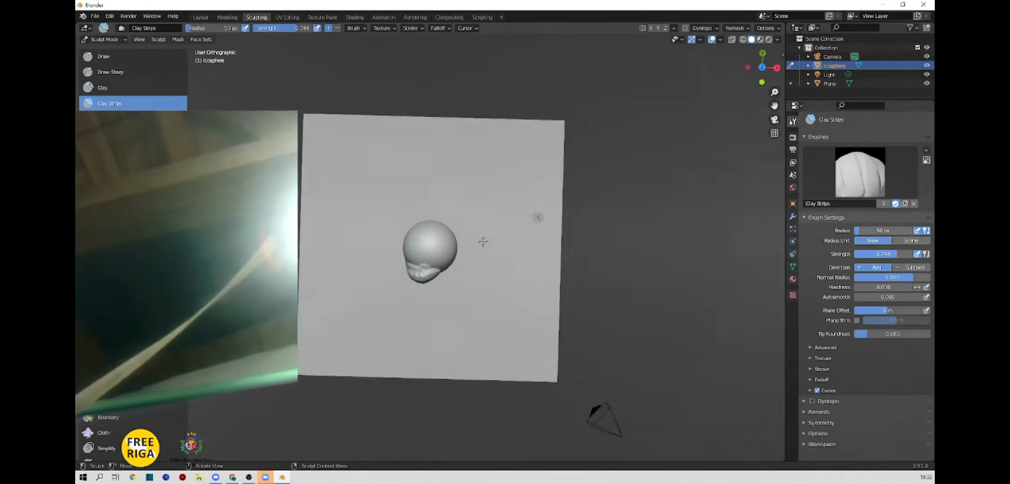
pyautogui.moveTo(418, 242); pyautogui.dragTo(456, 238, button='middle')
pyautogui.press('KP_1')
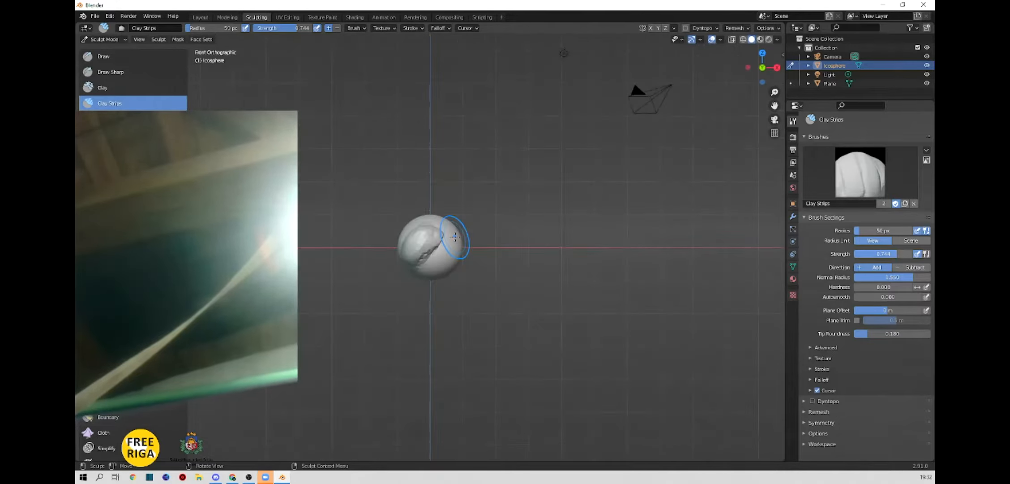
pyautogui.press('KP_3')
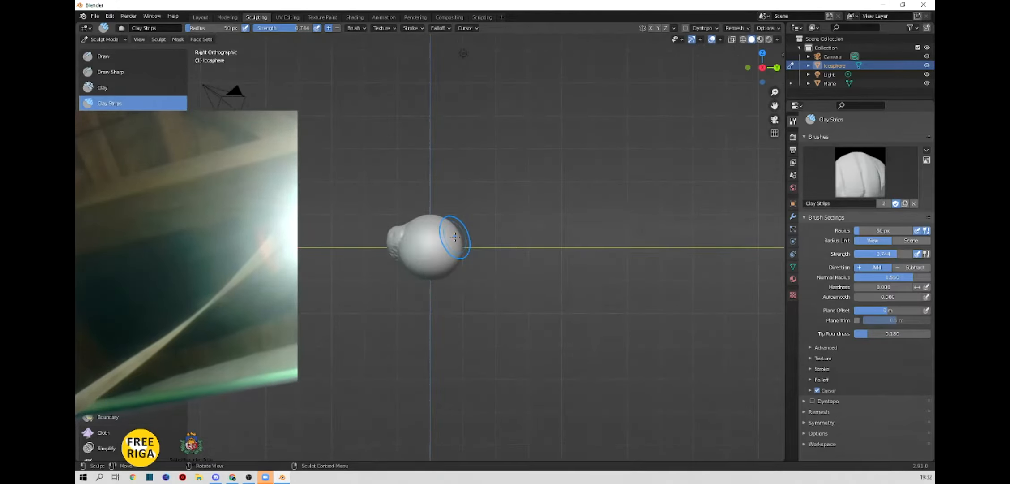
# Step: Demonstrate stepwise view rotation and the preset front, right and top views around the sculpted sphere
pyautogui.press('KP_4')
pyautogui.press('KP_1')
pyautogui.press('KP_2')
pyautogui.press('KP_1')
pyautogui.press('KP_2')
pyautogui.press('KP_3')
pyautogui.press('KP_4')
pyautogui.press('KP_5')
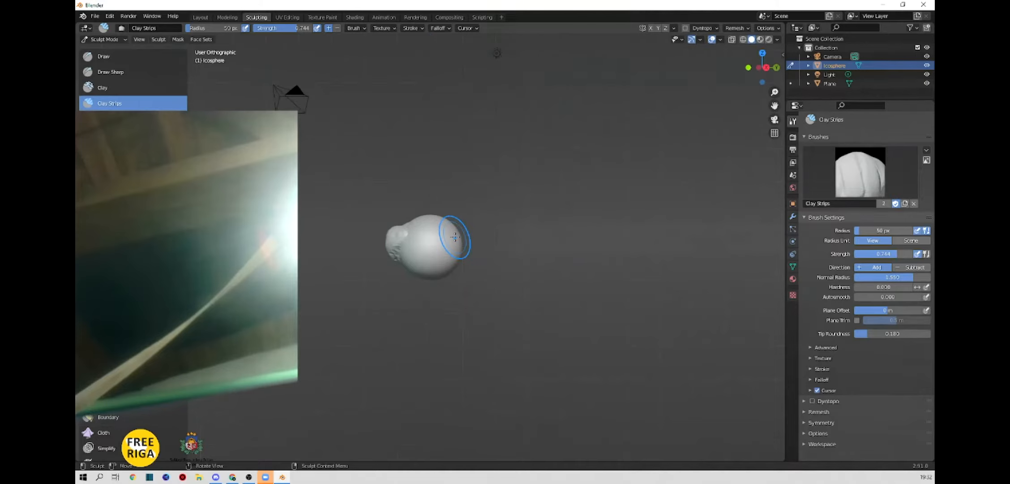
pyautogui.press('KP_7')
pyautogui.press('KP_8')
pyautogui.press('KP_7')
pyautogui.press('KP_8')
pyautogui.press('KP_5')
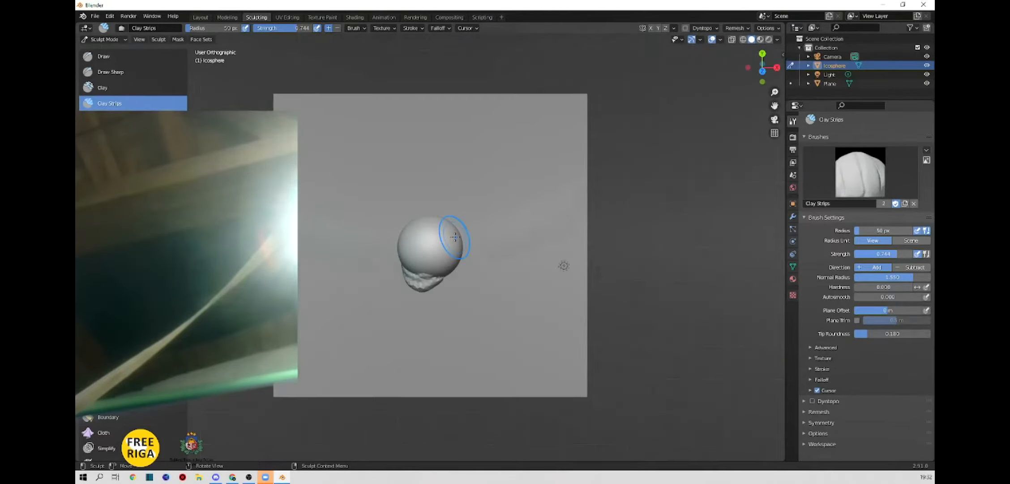
pyautogui.press('KP_4')
pyautogui.press('KP_8')
pyautogui.press('KP_1')
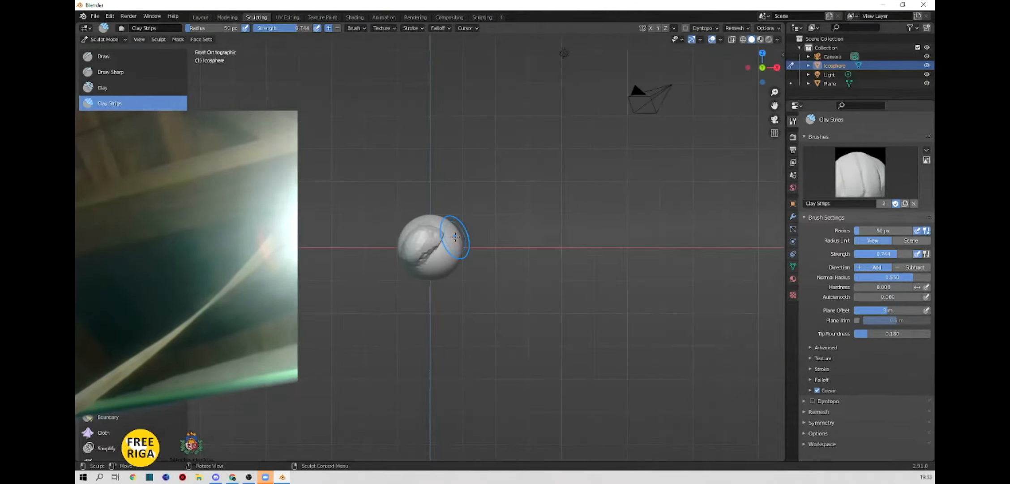
pyautogui.press('KP_2')
pyautogui.press('KP_4')
pyautogui.press('KP_2')
pyautogui.press('KP_3')
pyautogui.press('KP_6')
pyautogui.press('KP_5')
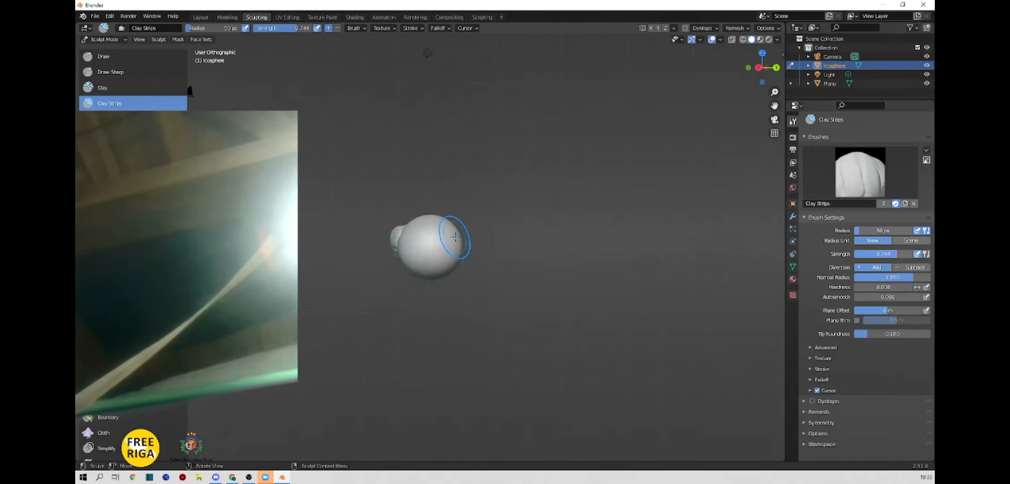
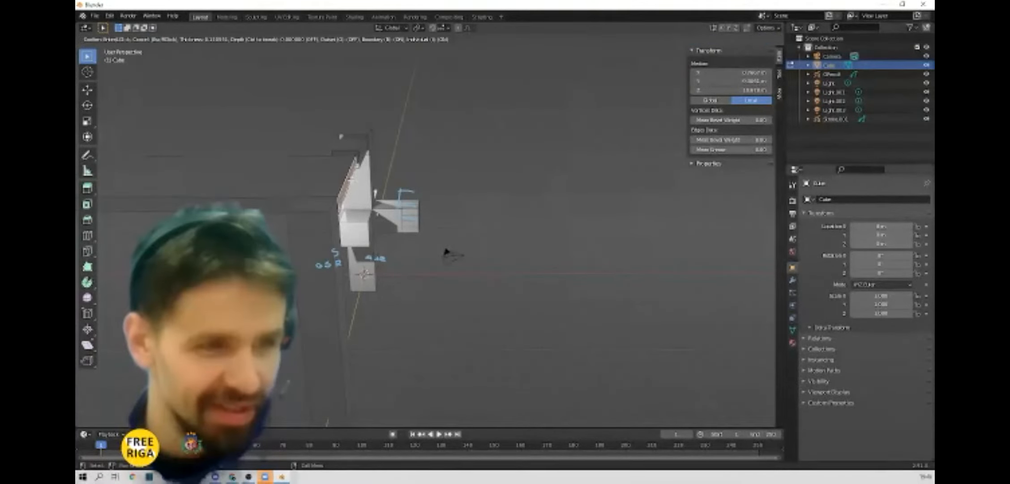
# Step: Inset the side face of the upper block and extrude it outward into a long slab
pyautogui.click(445, 250)
pyautogui.press('e')
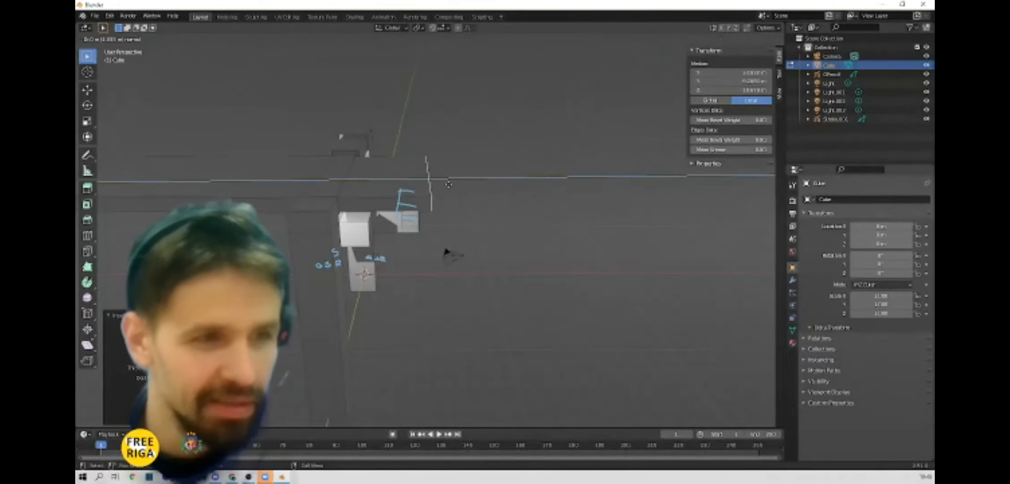
pyautogui.click(572, 186)
pyautogui.moveTo(568, 197); pyautogui.dragTo(466, 175, button='middle')
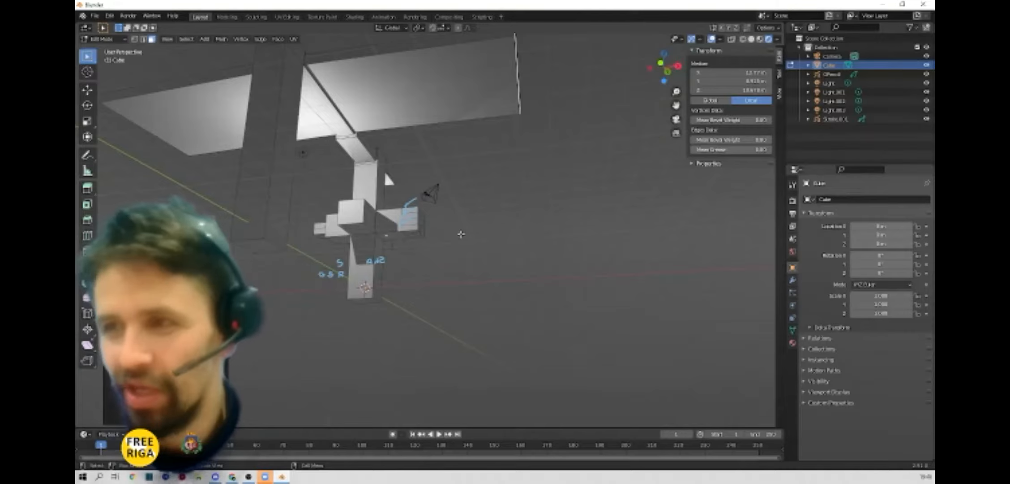
# Step: Try moving the end face of the extruded slab and undo the move
pyautogui.moveTo(347, 229); pyautogui.dragTo(366, 209, button='middle')
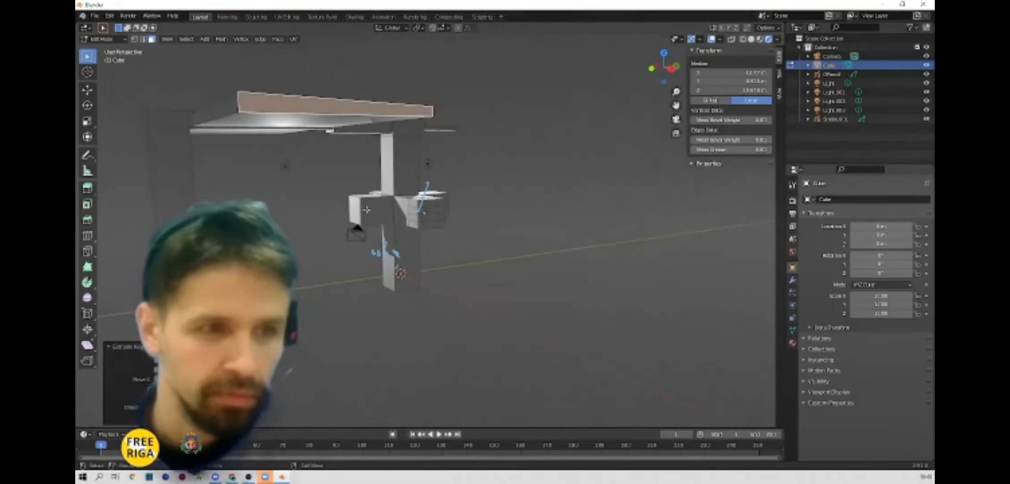
pyautogui.press('g')
pyautogui.click(397, 127)
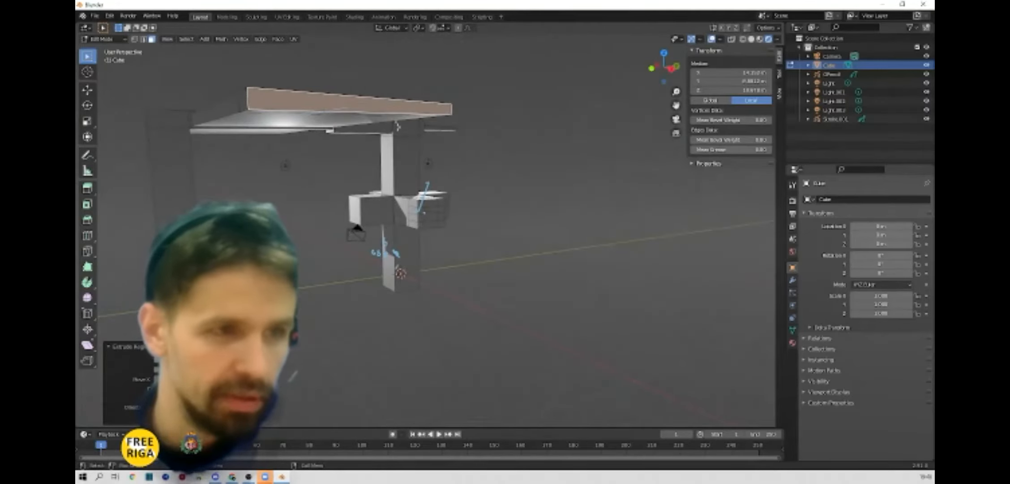
pyautogui.hotkey('ctrl', 'z')
pyautogui.hotkey('ctrl', 'z')
# Step: Extrude the narrow strip along the slab's outer underside downward into a hanging wall
pyautogui.moveTo(394, 126); pyautogui.dragTo(401, 123, button='middle')
pyautogui.press('e')
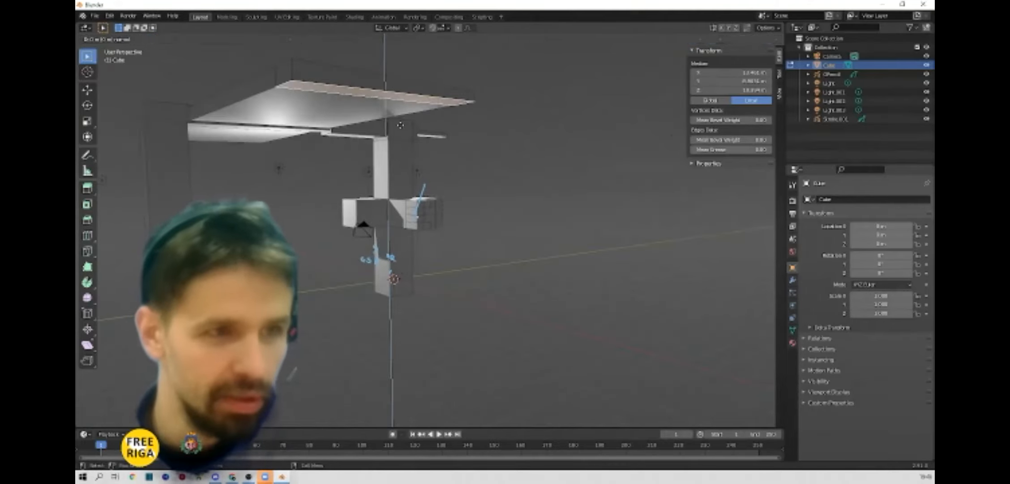
pyautogui.click(408, 338)
pyautogui.moveTo(408, 338); pyautogui.dragTo(531, 334, button='middle')
pyautogui.moveTo(482, 226); pyautogui.dragTo(465, 227, button='middle')
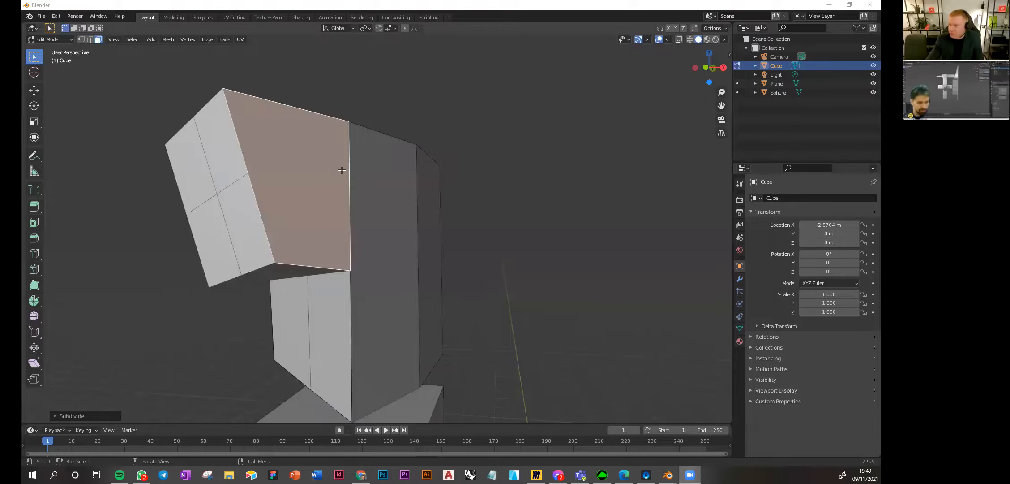
# Step: Examine the selected side face of the cube's projecting block and the neighbouring faces from several angles
pyautogui.scroll(2, 295, 166)
pyautogui.scroll(-4, 295, 166)
pyautogui.moveTo(295, 166); pyautogui.dragTo(472, 190, button='middle')
pyautogui.rightClick(343, 160)
pyautogui.click(343, 160)
pyautogui.click(356, 166)
pyautogui.rightClick(354, 168)
pyautogui.click(354, 168)
pyautogui.scroll(2, 352, 204)
pyautogui.moveTo(351, 204)
pyautogui.mouseDown(button='middle')
pyautogui.moveTo(363, 151)
pyautogui.moveTo(315, 175)
pyautogui.moveTo(372, 184)
pyautogui.moveTo(338, 202)
pyautogui.mouseUp(button='middle')
pyautogui.moveTo(393, 238); pyautogui.dragTo(303, 268, button='middle')
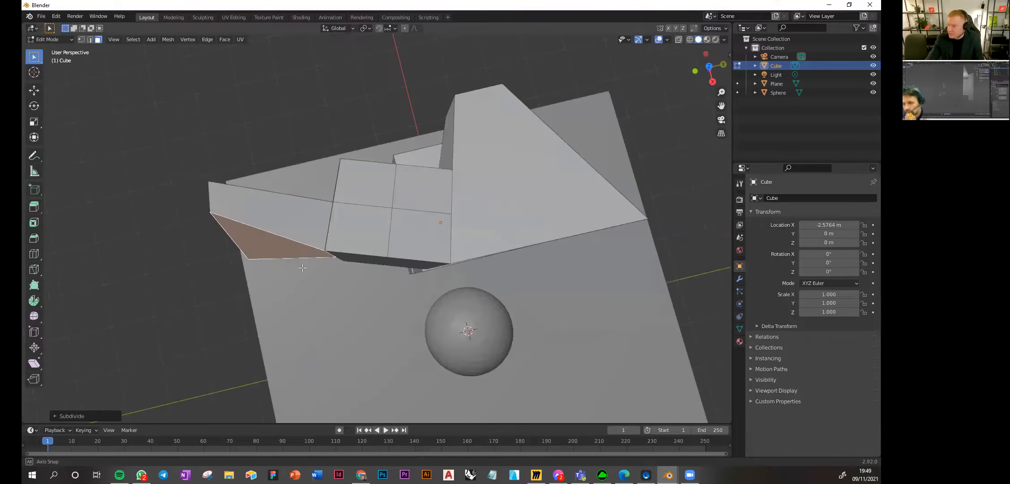
# Step: Cut the projecting block's side face in two with the Knife tool, from its upper to its lower edge
pyautogui.moveTo(306, 230); pyautogui.dragTo(41, 183, button='middle')
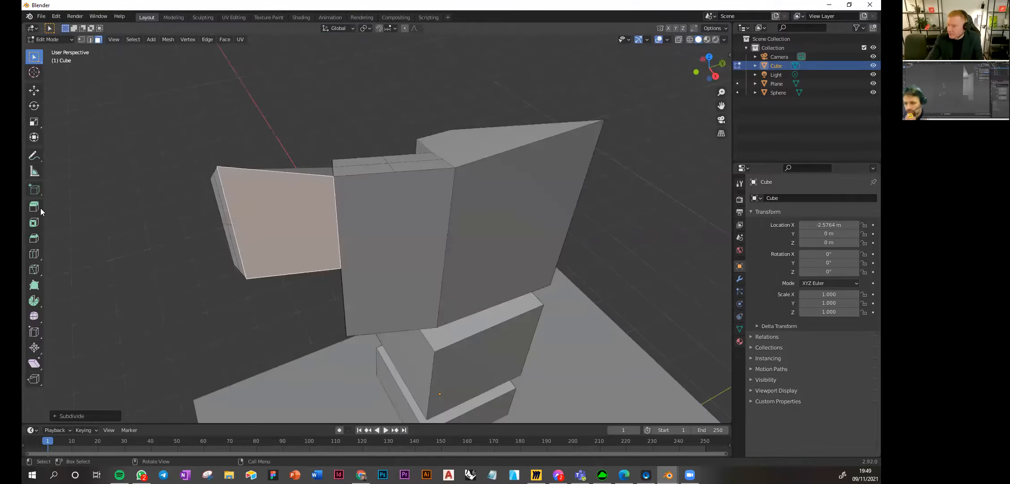
pyautogui.click(268, 171)
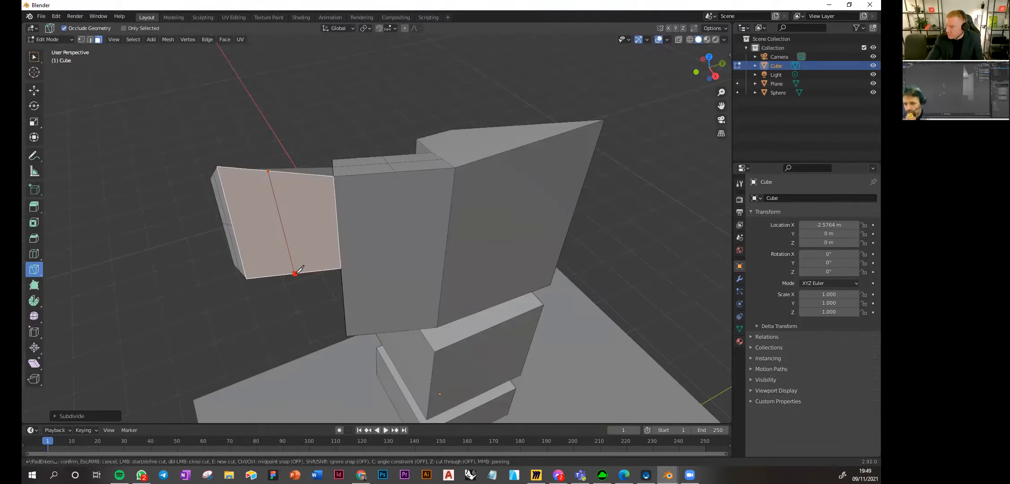
pyautogui.press('Return')
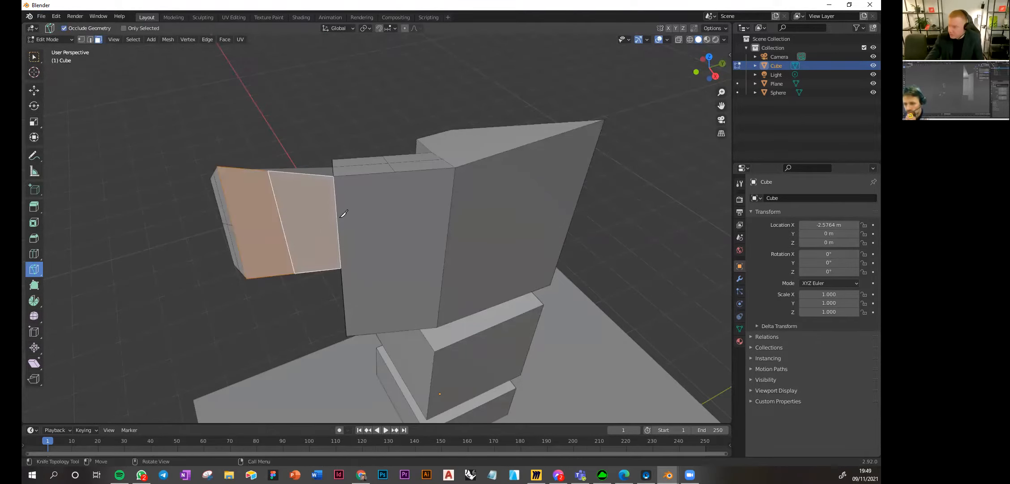
pyautogui.moveTo(335, 220); pyautogui.dragTo(462, 284, button='middle')
pyautogui.press('e')
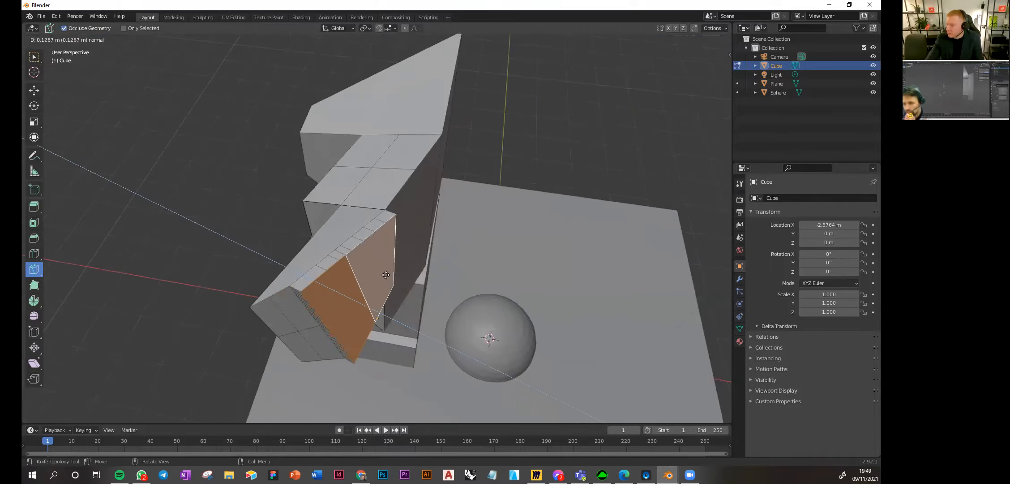
pyautogui.press('Escape')
pyautogui.press('g')
pyautogui.press('x')
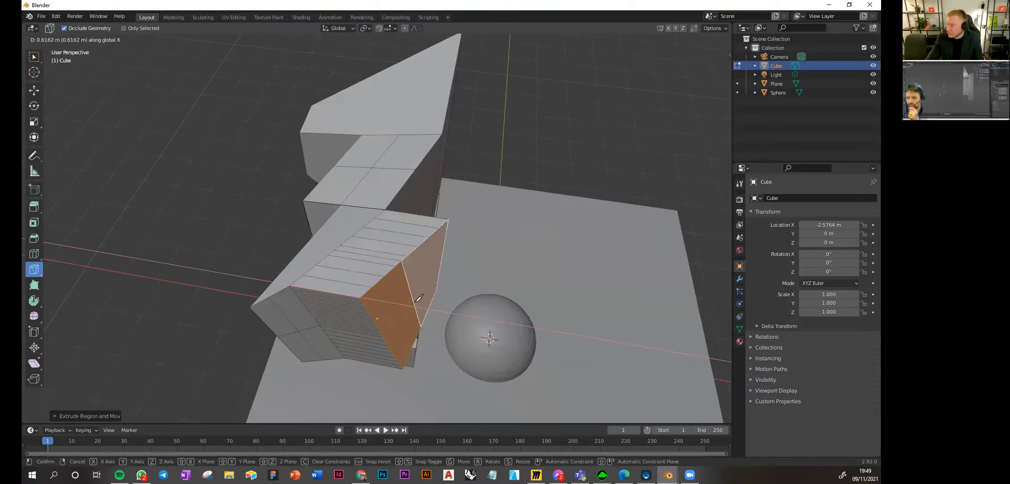
pyautogui.press('Escape')
# Step: Move the outer half of the divided side face freely to a new position and switch to edge selection
pyautogui.click(33, 58)
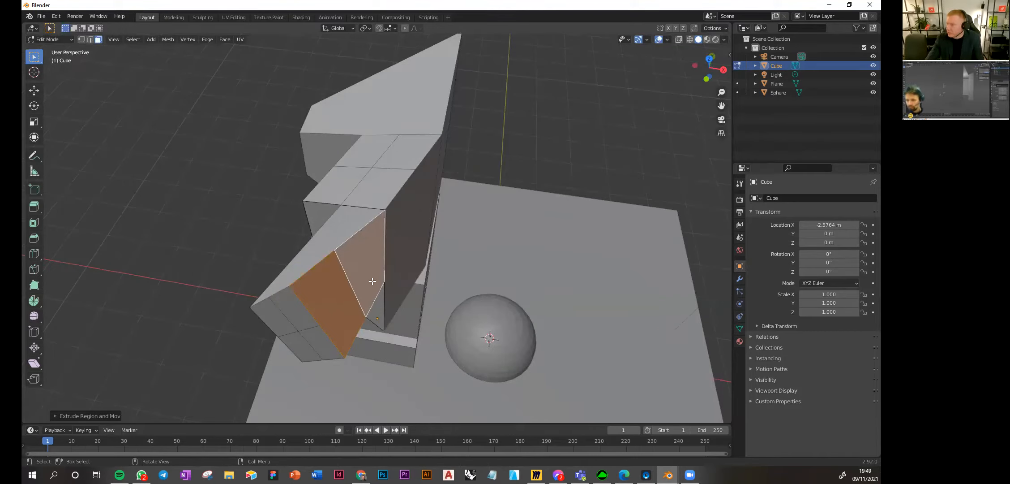
pyautogui.press('g')
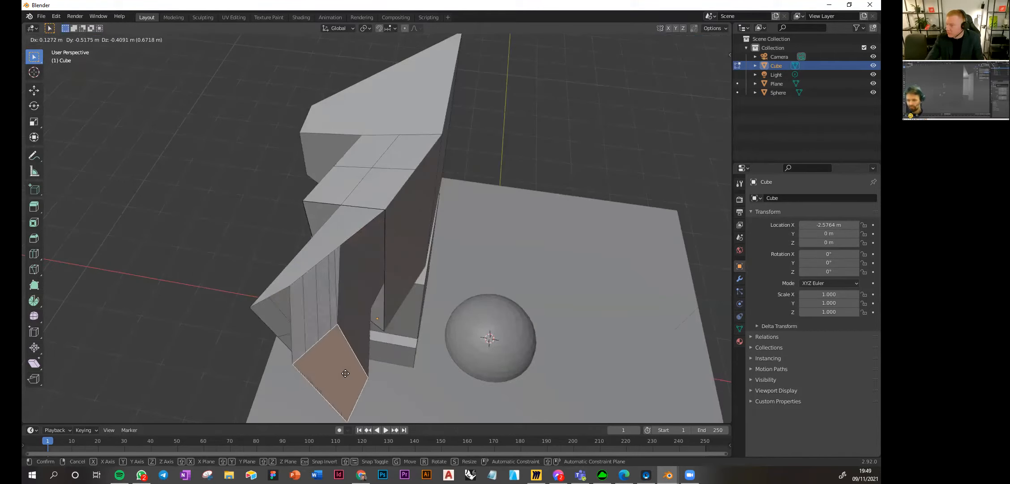
pyautogui.click(462, 290)
pyautogui.moveTo(463, 290)
pyautogui.mouseDown(button='middle')
pyautogui.moveTo(345, 150)
pyautogui.moveTo(301, 211)
pyautogui.moveTo(198, 208)
pyautogui.moveTo(378, 289)
pyautogui.moveTo(368, 243)
pyautogui.moveTo(336, 296)
pyautogui.moveTo(302, 296)
pyautogui.moveTo(300, 368)
pyautogui.moveTo(167, 102)
pyautogui.moveTo(172, 115)
pyautogui.moveTo(344, 217)
pyautogui.moveTo(345, 238)
pyautogui.moveTo(403, 188)
pyautogui.moveTo(501, 133)
pyautogui.moveTo(383, 130)
pyautogui.moveTo(386, 84)
pyautogui.moveTo(333, 313)
pyautogui.moveTo(343, 295)
pyautogui.moveTo(314, 317)
pyautogui.moveTo(286, 284)
pyautogui.moveTo(296, 293)
pyautogui.moveTo(289, 350)
pyautogui.moveTo(318, 226)
pyautogui.moveTo(308, 210)
pyautogui.mouseUp(button='middle')
pyautogui.press('2')
pyautogui.hotkey('alt', 'z')
pyautogui.hotkey('alt', 'z')
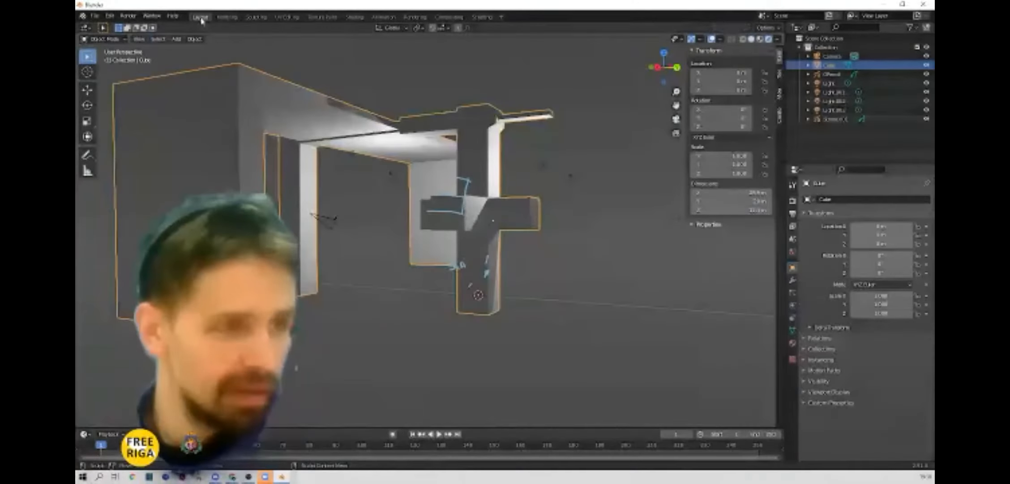
# Step: Open the cube structure in the Modeling workspace and bring all of it into view
pyautogui.moveTo(475, 175); pyautogui.dragTo(383, 158, button='middle')
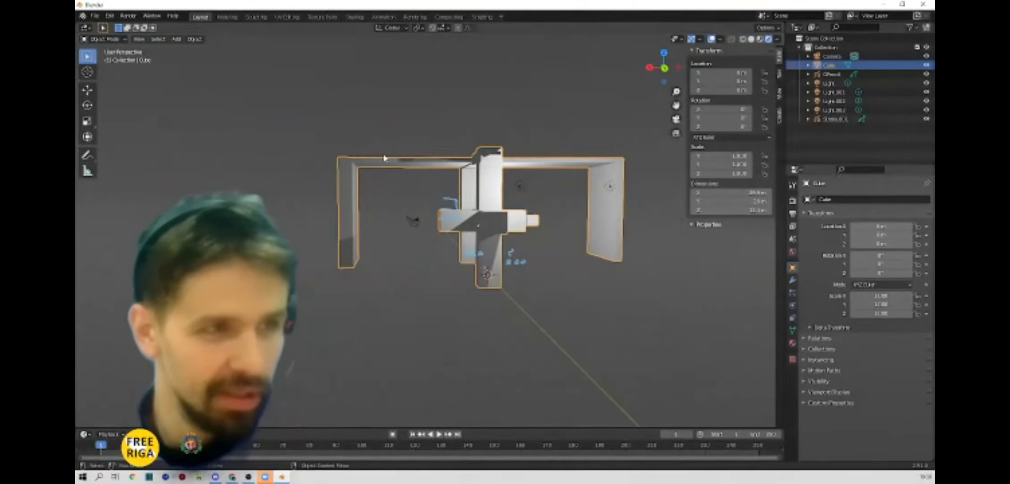
pyautogui.click(227, 17)
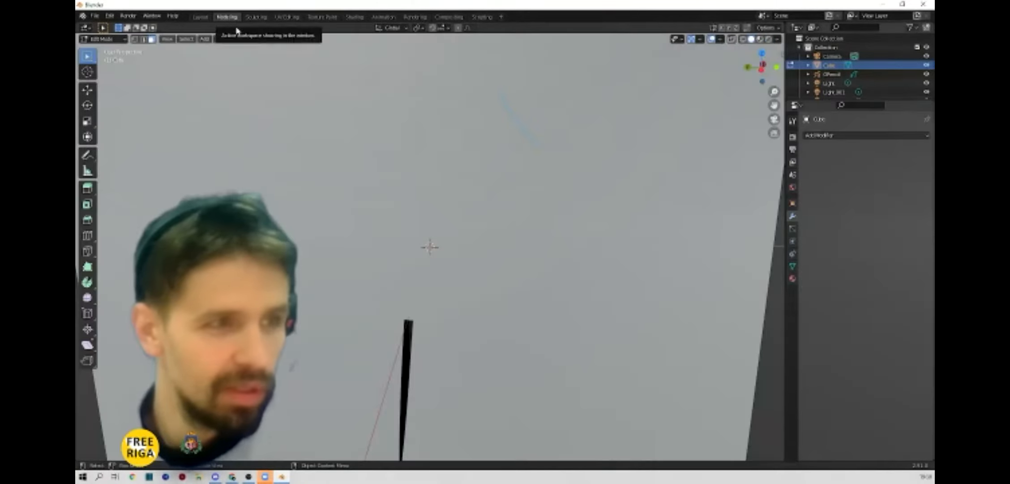
pyautogui.scroll(-5, 328, 133)
pyautogui.moveTo(467, 146); pyautogui.dragTo(429, 149, button='middle')
pyautogui.scroll(-7, 428, 149)
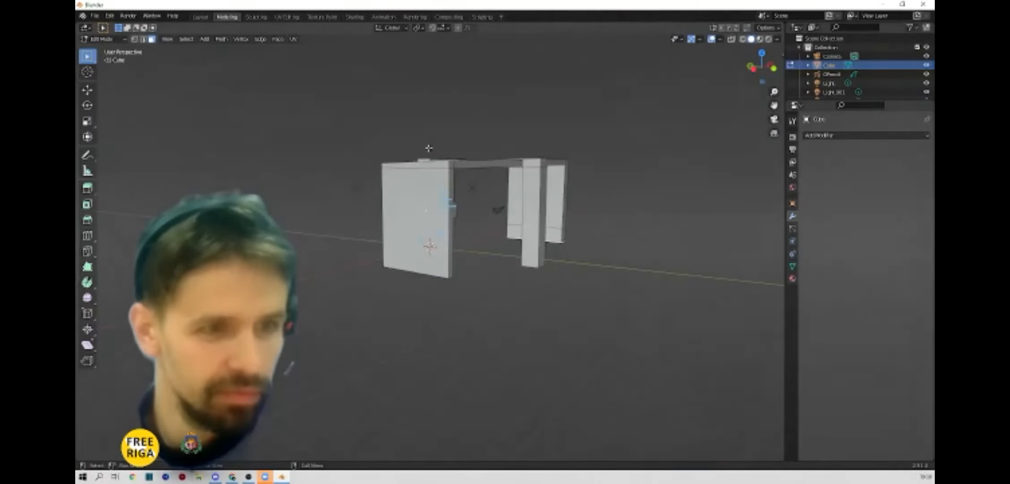
# Step: Select all faces of the cube structure, subdivide them five times in a row, and clear the selection
pyautogui.rightClick(433, 164)
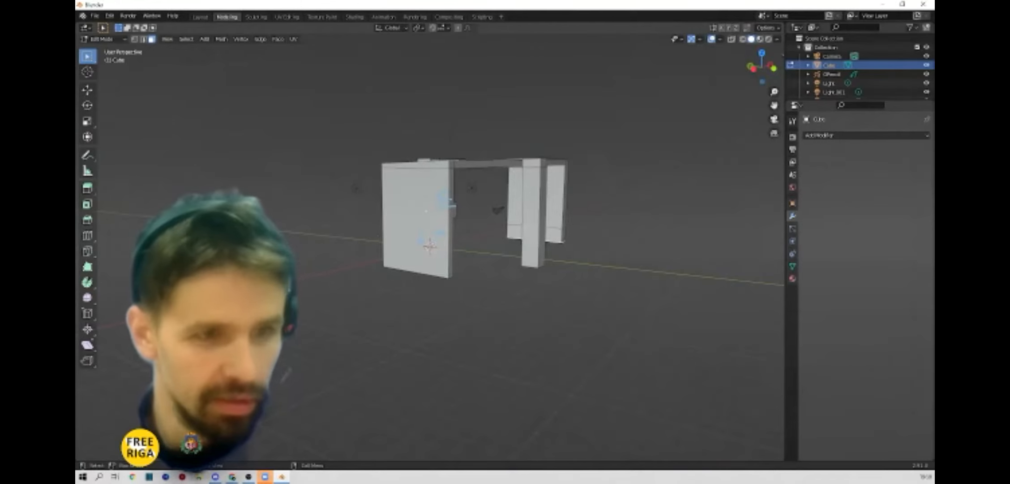
pyautogui.press('a')
pyautogui.rightClick(430, 178)
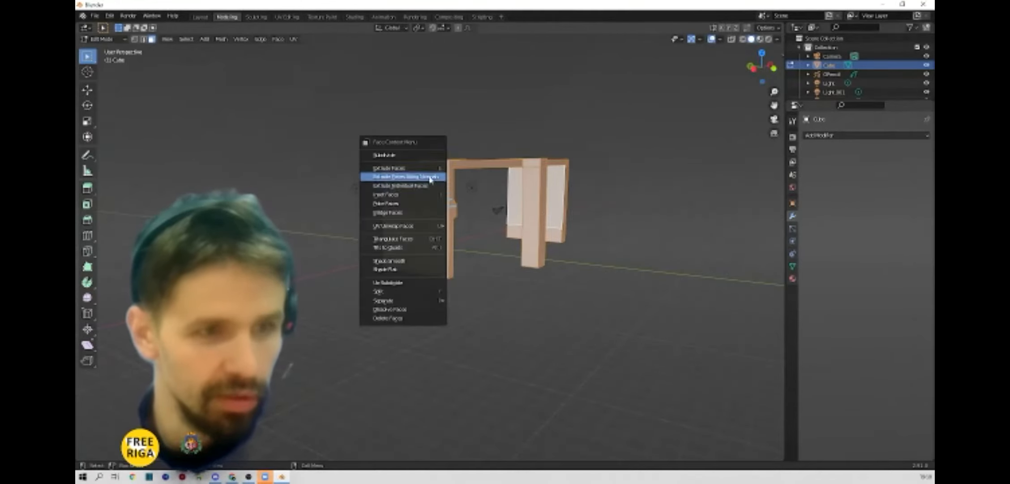
pyautogui.click(408, 154)
pyautogui.rightClick(420, 181)
pyautogui.click(401, 180)
pyautogui.rightClick(429, 177)
pyautogui.click(418, 177)
pyautogui.rightClick(432, 181)
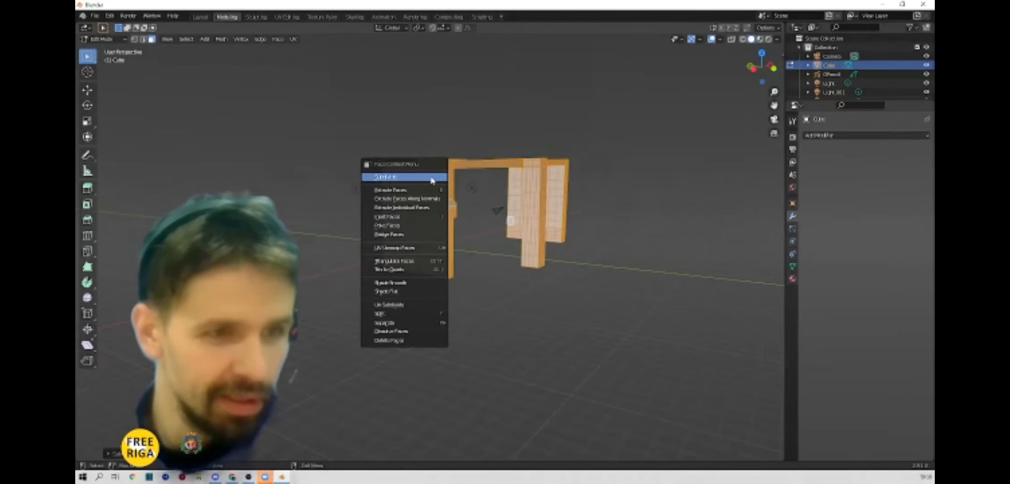
pyautogui.click(426, 181)
pyautogui.moveTo(426, 180); pyautogui.dragTo(594, 161, button='middle')
pyautogui.scroll(2, 426, 199)
pyautogui.rightClick(484, 167)
pyautogui.click(502, 164)
pyautogui.hotkey('alt', 'a')
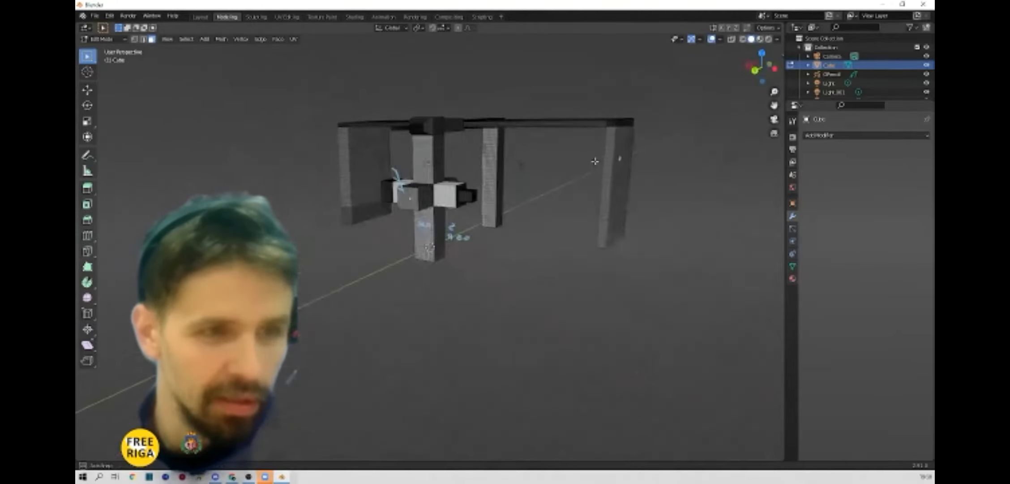
# Step: Open the cube structure in the Sculpting workspace and bring all of it into view
pyautogui.click(255, 17)
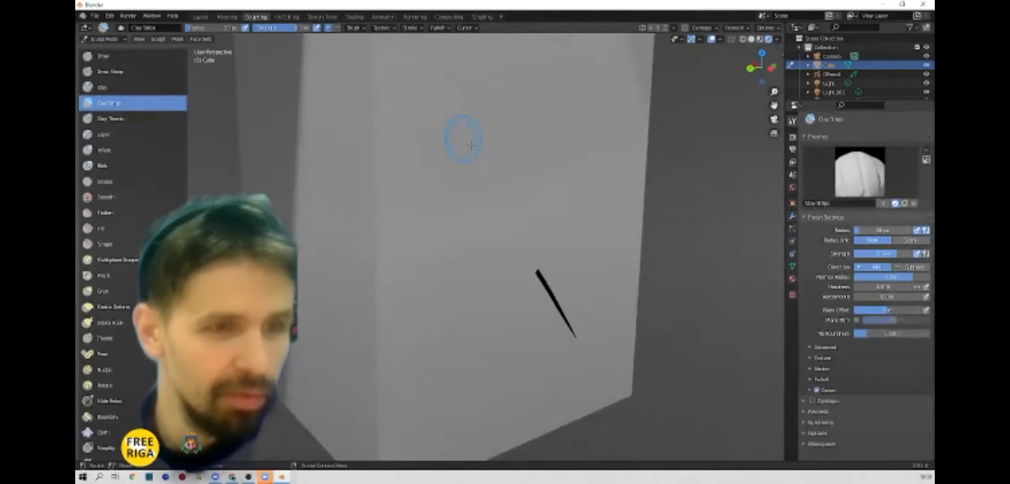
pyautogui.scroll(-10, 473, 146)
pyautogui.moveTo(499, 172)
pyautogui.mouseDown(button='middle')
pyautogui.moveTo(559, 178)
pyautogui.moveTo(381, 175)
pyautogui.moveTo(505, 201)
pyautogui.moveTo(510, 164)
pyautogui.moveTo(481, 210)
pyautogui.moveTo(463, 188)
pyautogui.moveTo(357, 180)
pyautogui.moveTo(342, 237)
pyautogui.mouseUp(button='middle')
pyautogui.scroll(2, 505, 200)
pyautogui.moveTo(545, 162); pyautogui.dragTo(535, 152, button='middle')
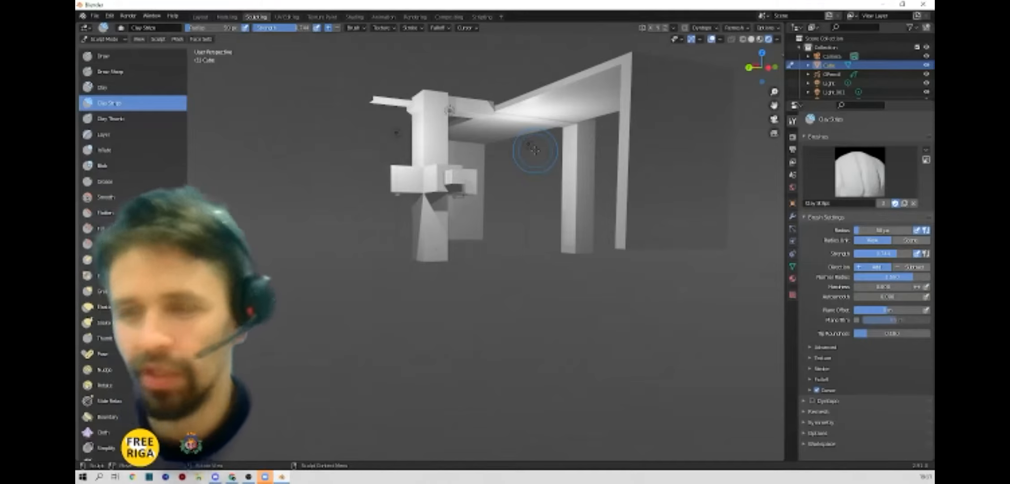
# Step: Look around the cube structure, choose the Blob brush for sculpting, and turn to the structure's underside
pyautogui.moveTo(512, 164); pyautogui.dragTo(528, 157, button='middle')
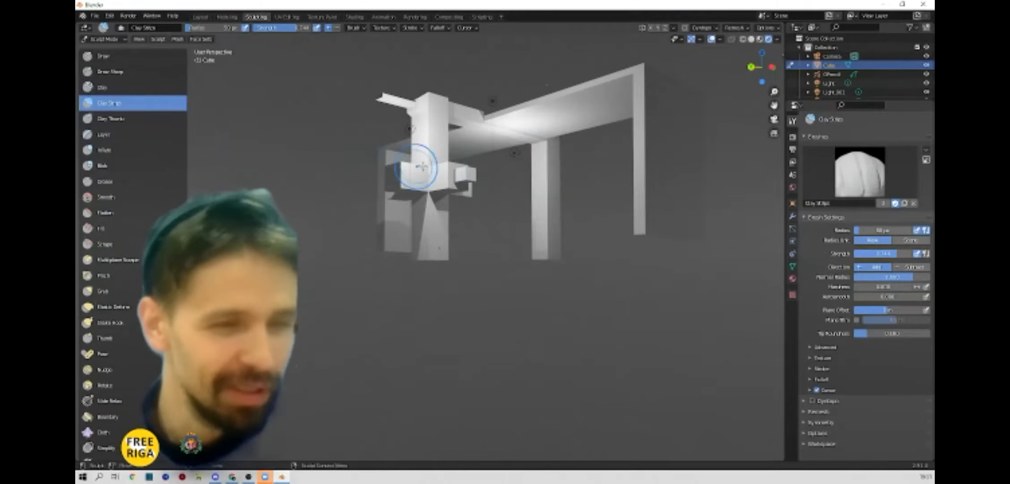
pyautogui.moveTo(514, 153); pyautogui.dragTo(582, 163, button='middle')
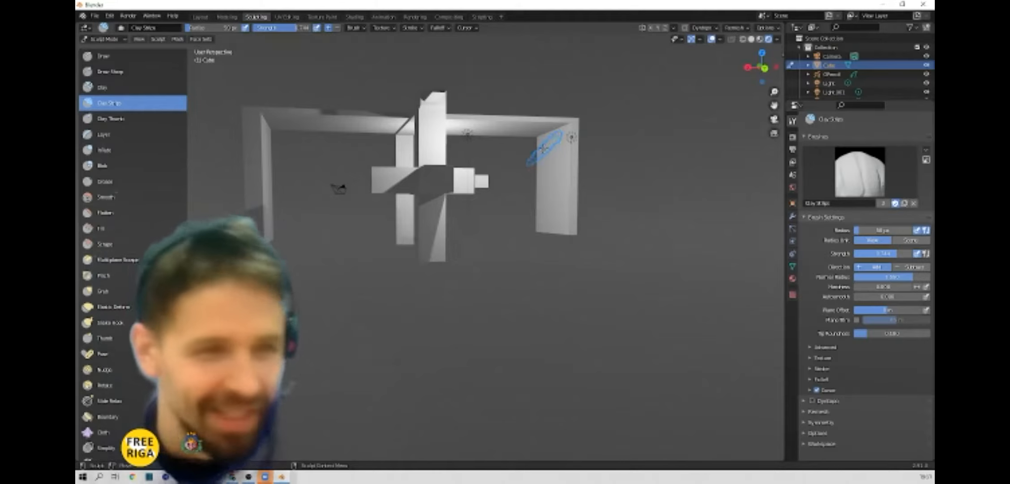
pyautogui.moveTo(543, 147); pyautogui.dragTo(602, 155, button='middle')
pyautogui.moveTo(402, 169)
pyautogui.mouseDown(button='middle')
pyautogui.moveTo(443, 170)
pyautogui.moveTo(384, 174)
pyautogui.mouseUp(button='middle')
pyautogui.moveTo(302, 183); pyautogui.dragTo(380, 172, button='middle')
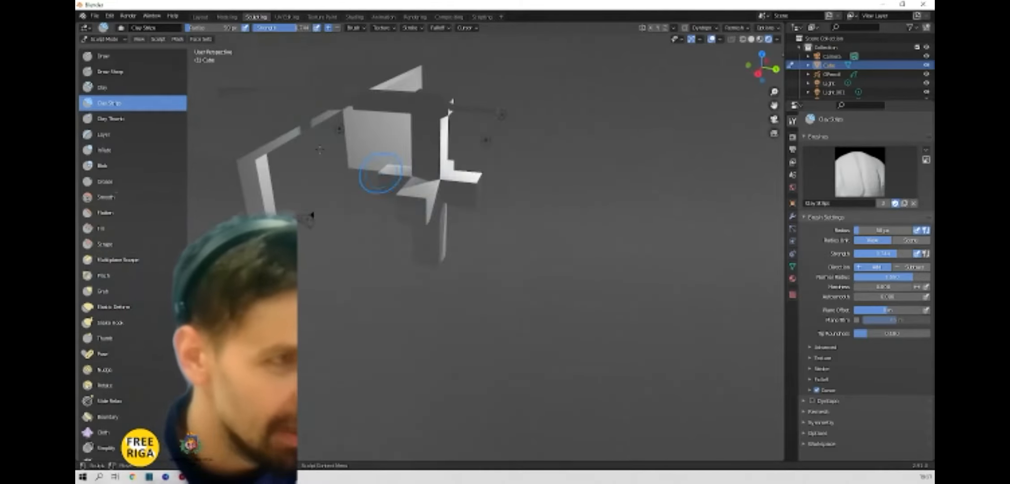
pyautogui.click(135, 164)
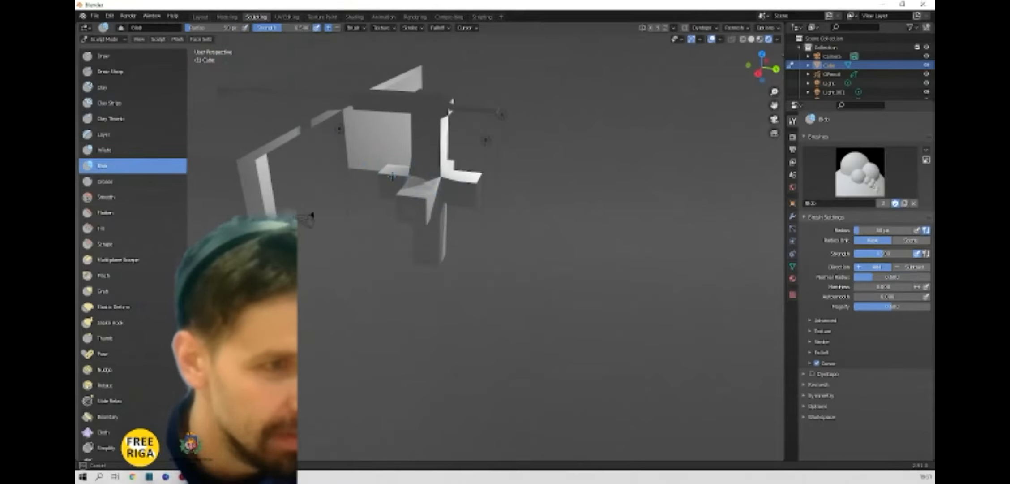
pyautogui.moveTo(413, 187); pyautogui.dragTo(418, 139, button='middle')
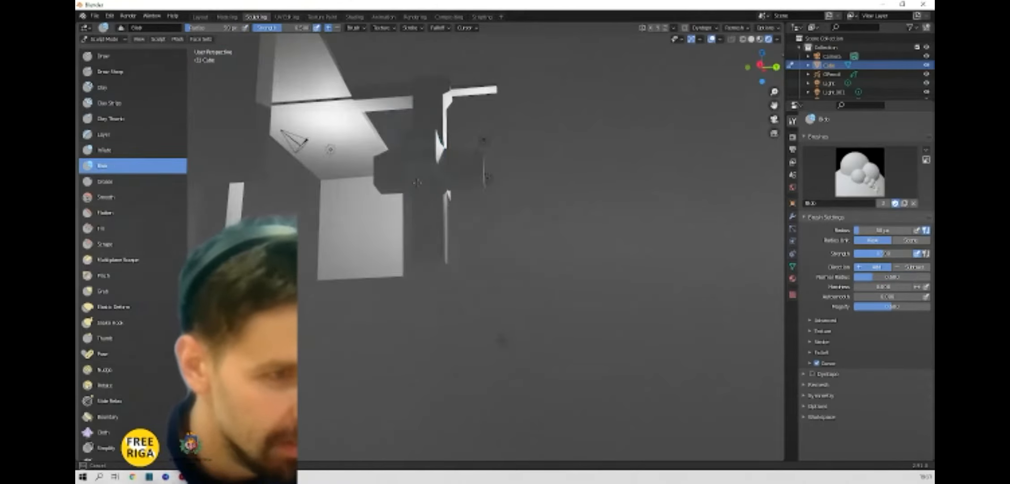
pyautogui.moveTo(419, 173); pyautogui.dragTo(416, 178, button='middle')
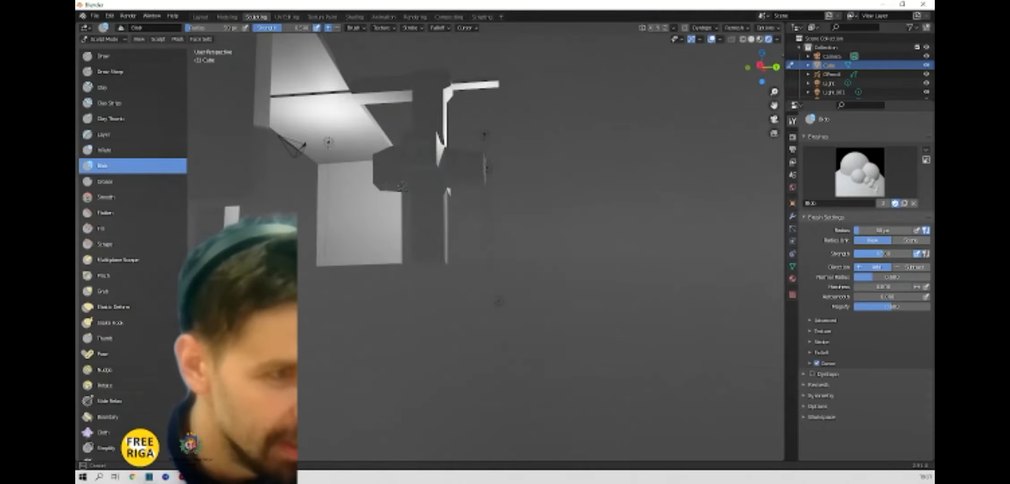
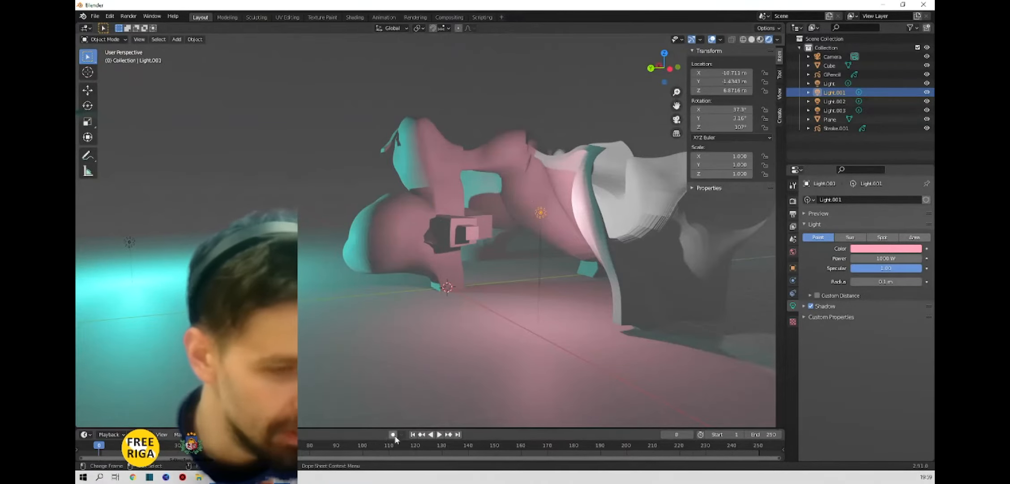
# Step: Enlarge the timeline, turn on automatic keyframing, and lower the pink light Light.001 along Z to about 2.9 m
pyautogui.moveTo(400, 427); pyautogui.dragTo(480, 311)
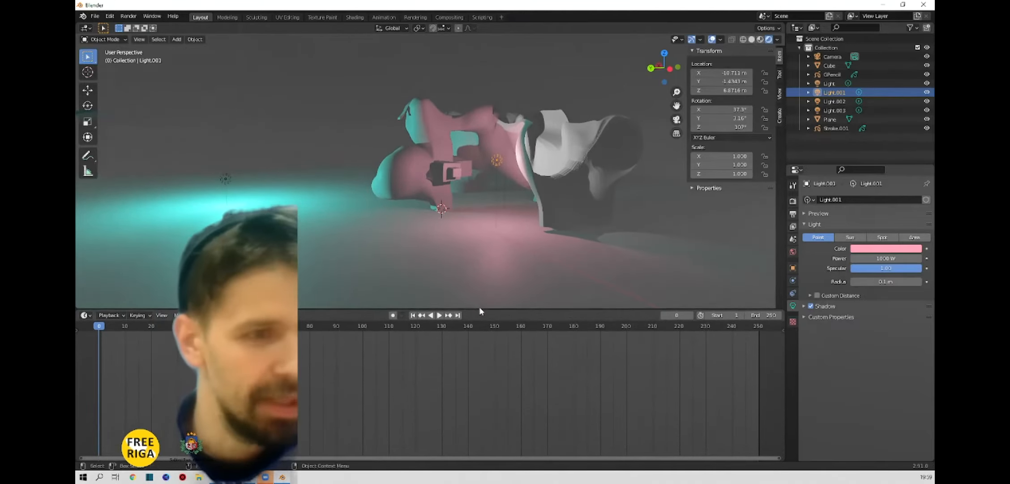
pyautogui.click(394, 314)
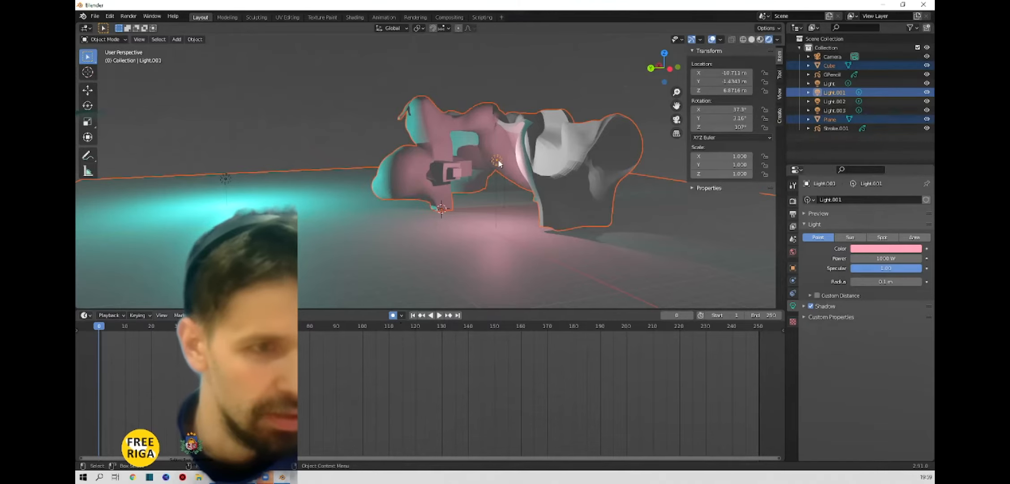
pyautogui.click(497, 162)
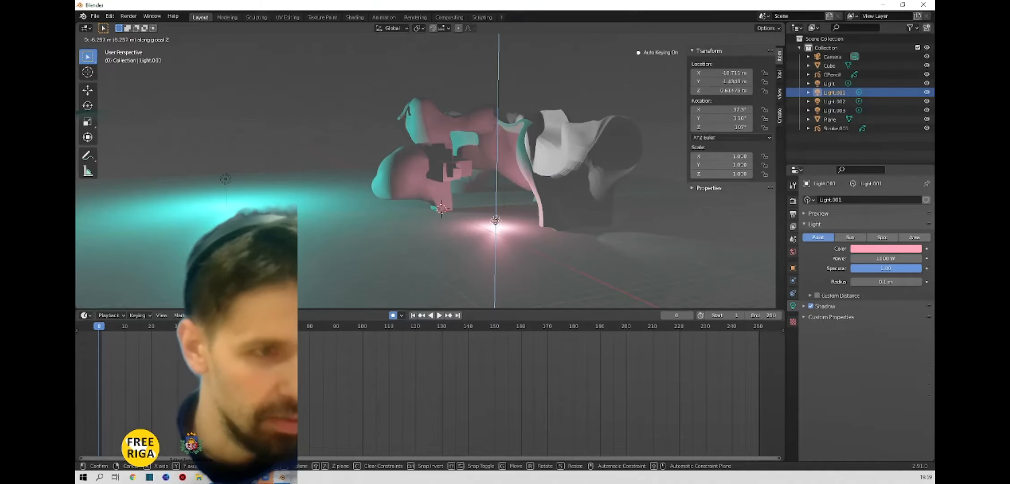
pyautogui.click(505, 222)
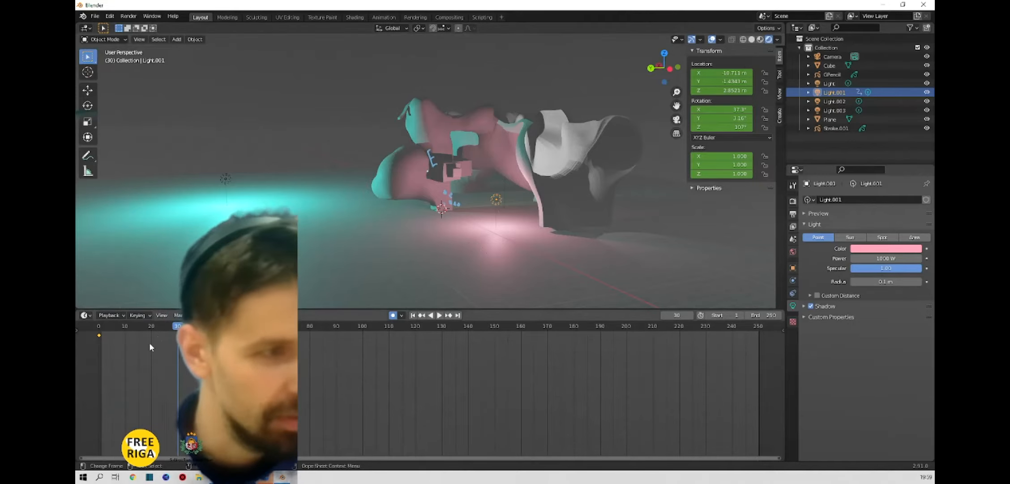
# Step: At frame 30, key a new position for Light.001: shift it about -4.6 m along Y, shift it along X, and lower it to about 1.5 m
pyautogui.press('g')
pyautogui.press('y')
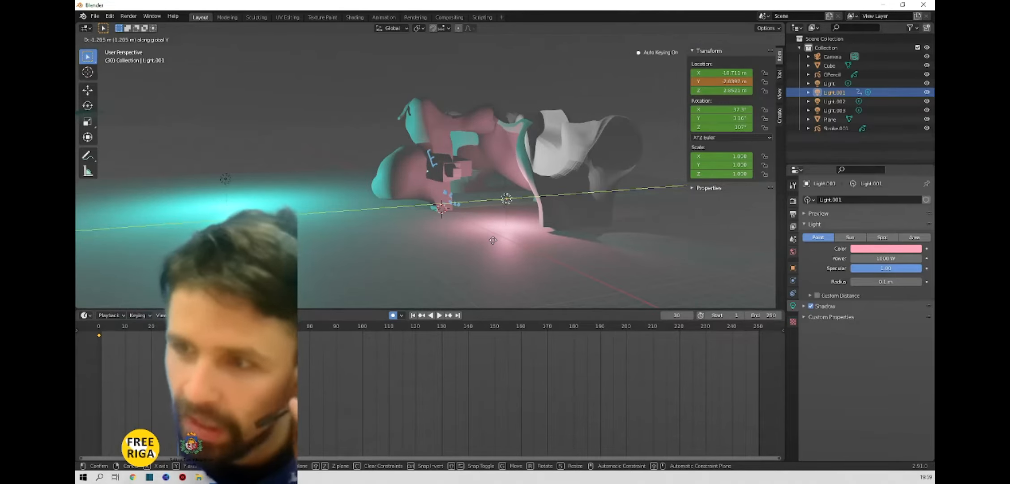
pyautogui.click(519, 234)
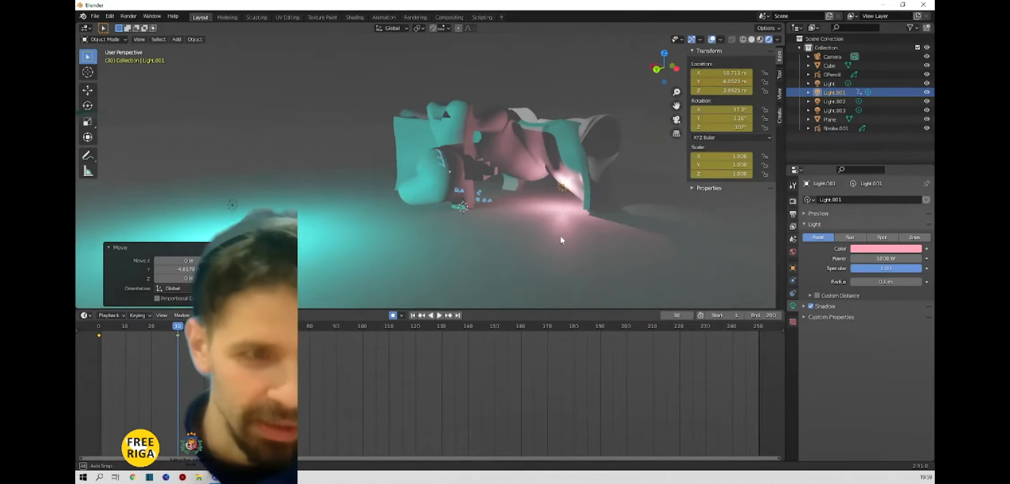
pyautogui.press('g')
pyautogui.press('x')
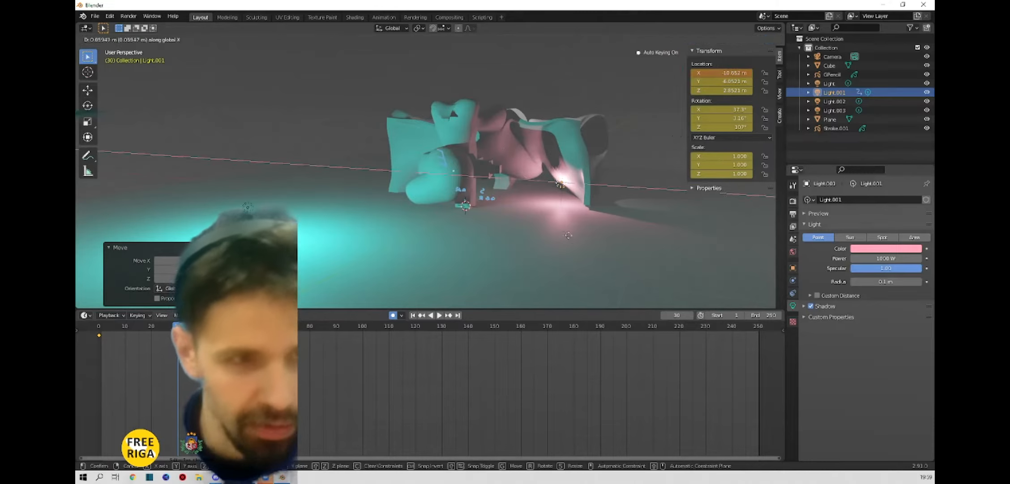
pyautogui.click(512, 233)
pyautogui.moveTo(513, 233); pyautogui.dragTo(468, 218, button='middle')
pyautogui.press('g')
pyautogui.press('z')
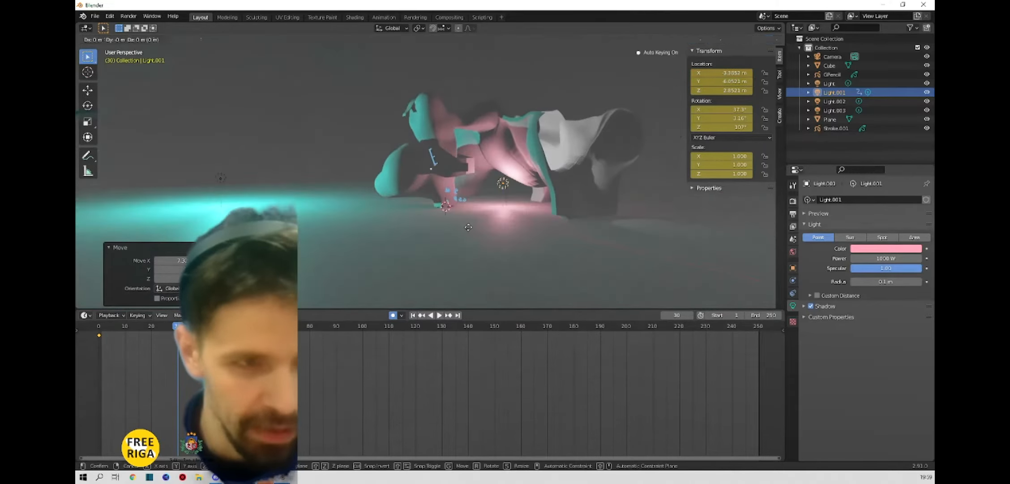
pyautogui.click(474, 238)
# Step: Play the light's animation from the beginning, stop it, and inspect the lit structure close up
pyautogui.press('space')
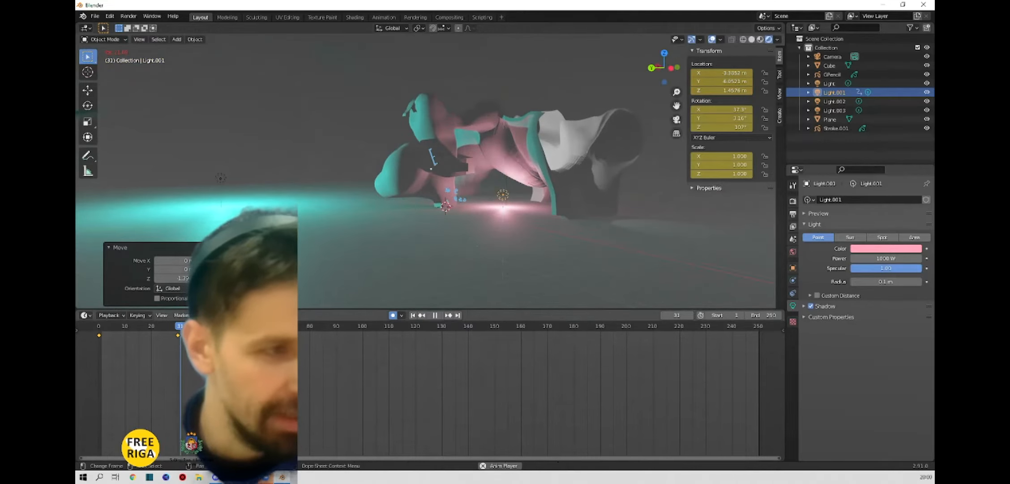
pyautogui.moveTo(193, 331); pyautogui.dragTo(77, 331)
pyautogui.press('space')
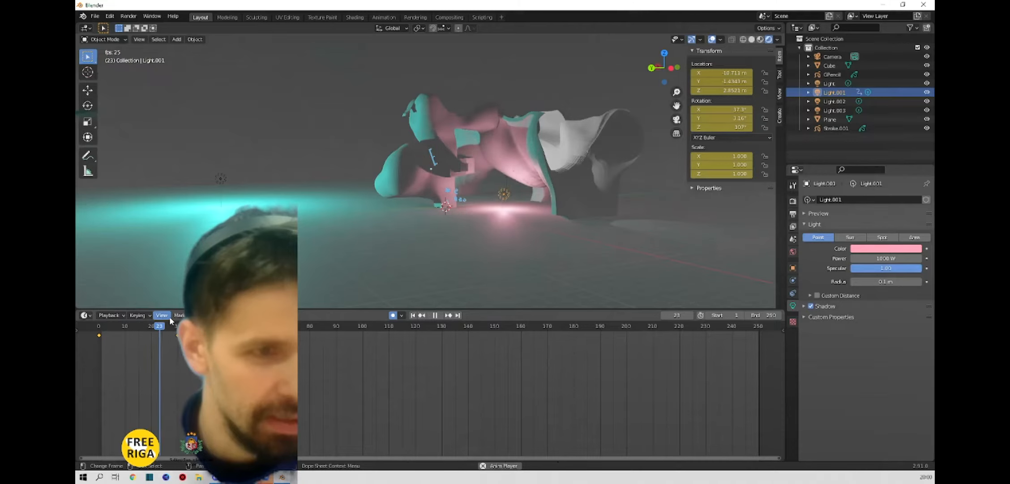
pyautogui.press('space')
pyautogui.scroll(6, 450, 232)
pyautogui.moveTo(465, 232); pyautogui.dragTo(490, 239, button='middle')
pyautogui.scroll(-2, 491, 240)
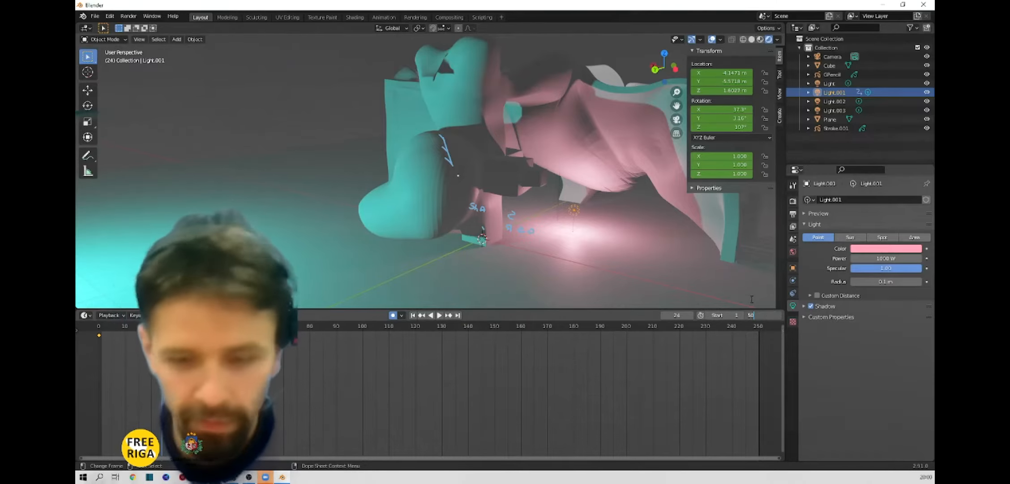
# Step: Set the animation's end frame to 50, play it back, and move in close to the pink light
pyautogui.write('50')
pyautogui.press('Return')
pyautogui.press('space')
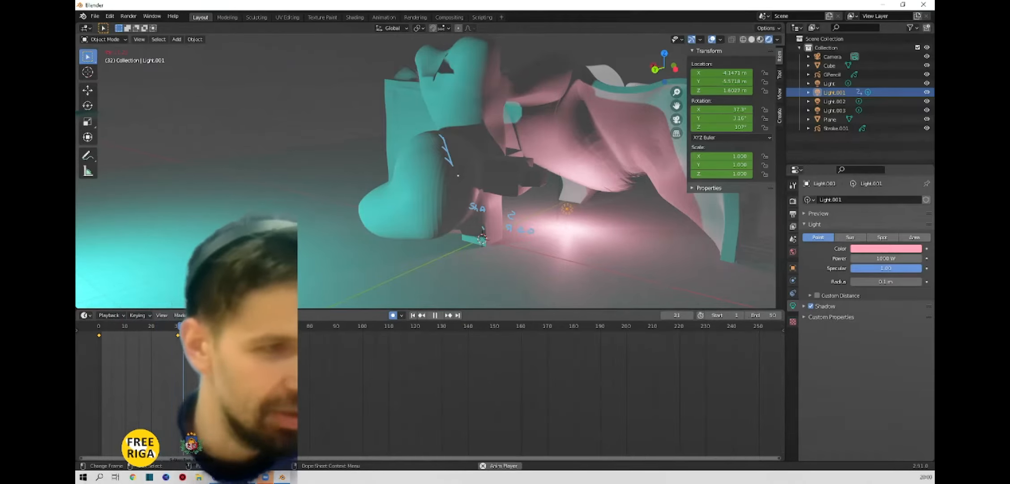
pyautogui.press('space')
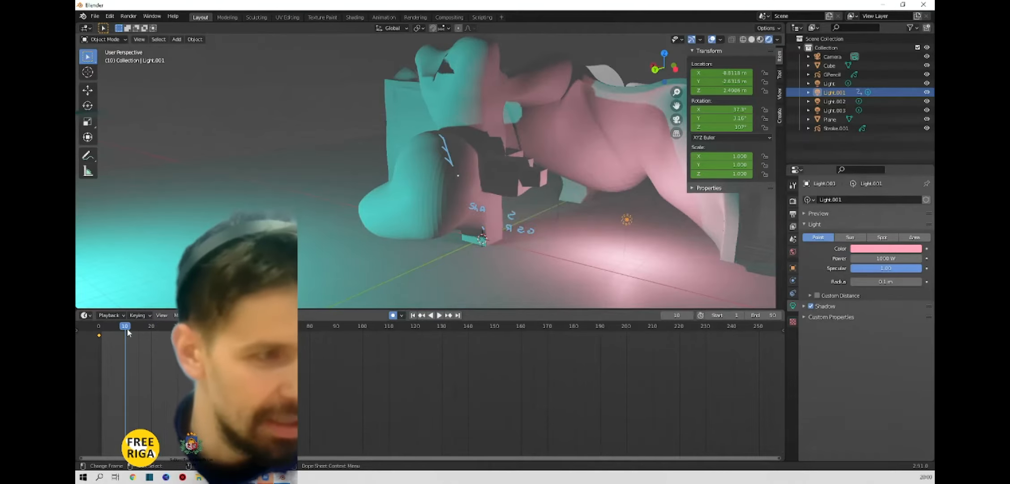
pyautogui.press('space')
pyautogui.press('space')
pyautogui.scroll(2, 620, 227)
pyautogui.moveTo(623, 226); pyautogui.dragTo(633, 242, button='middle')
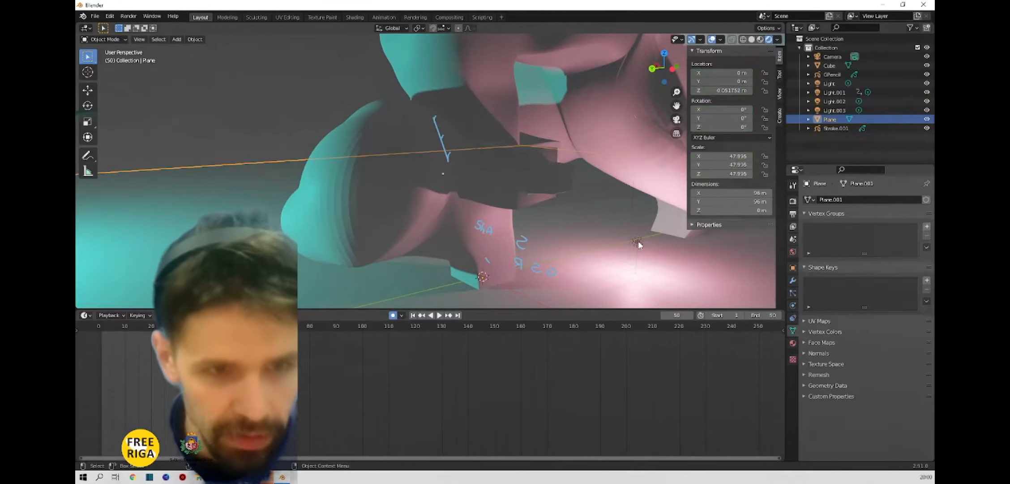
pyautogui.press('g')
pyautogui.press('y')
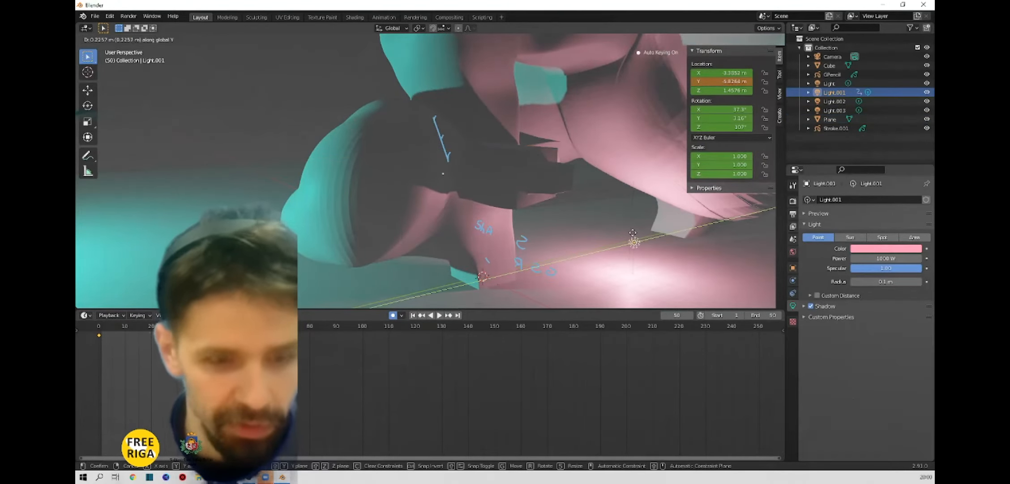
pyautogui.press('z')
pyautogui.click(618, 228)
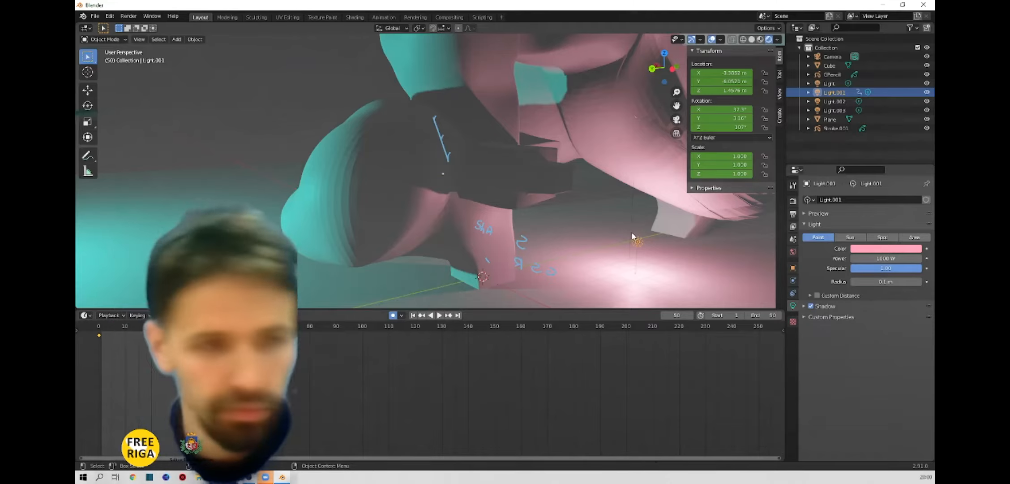
# Step: At frame 50, key Light.001 at a new position, moved along Y to about -10.2 m and shifted along X
pyautogui.press('g')
pyautogui.press('y')
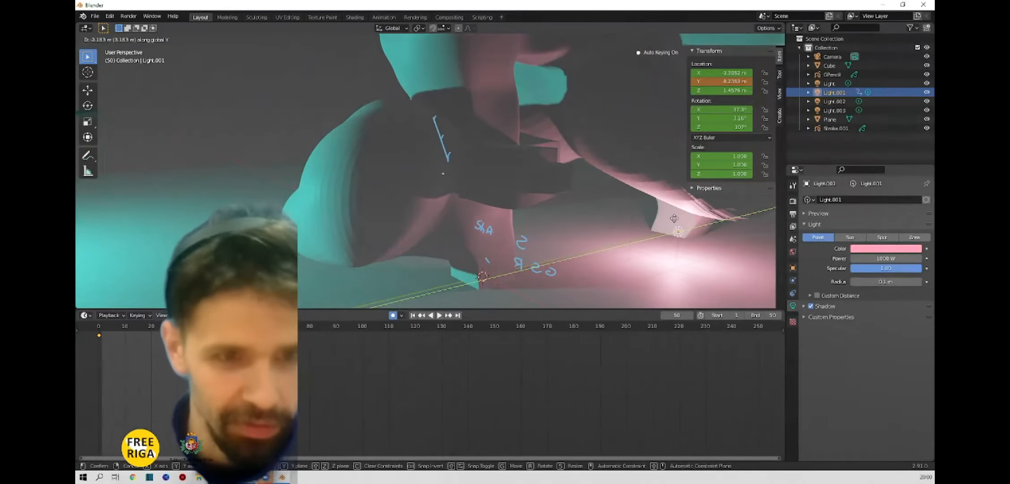
pyautogui.click(688, 220)
pyautogui.press('g')
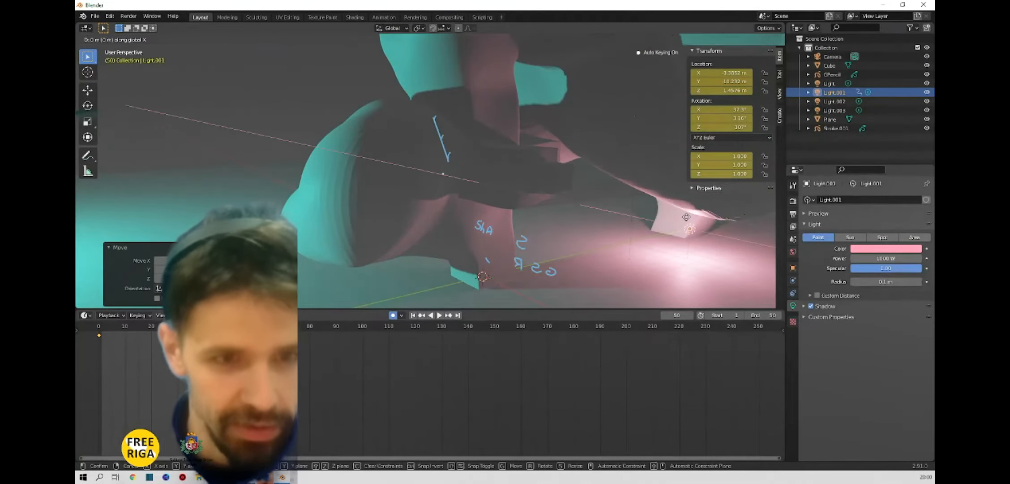
pyautogui.click(539, 222)
pyautogui.moveTo(540, 221); pyautogui.dragTo(449, 224, button='middle')
# Step: Play the light animation and watch it from several angles with the whole structure in view
pyautogui.press('space')
pyautogui.moveTo(604, 207); pyautogui.dragTo(584, 211, button='middle')
pyautogui.moveTo(583, 177); pyautogui.dragTo(441, 249, button='middle')
pyautogui.scroll(-3, 454, 258)
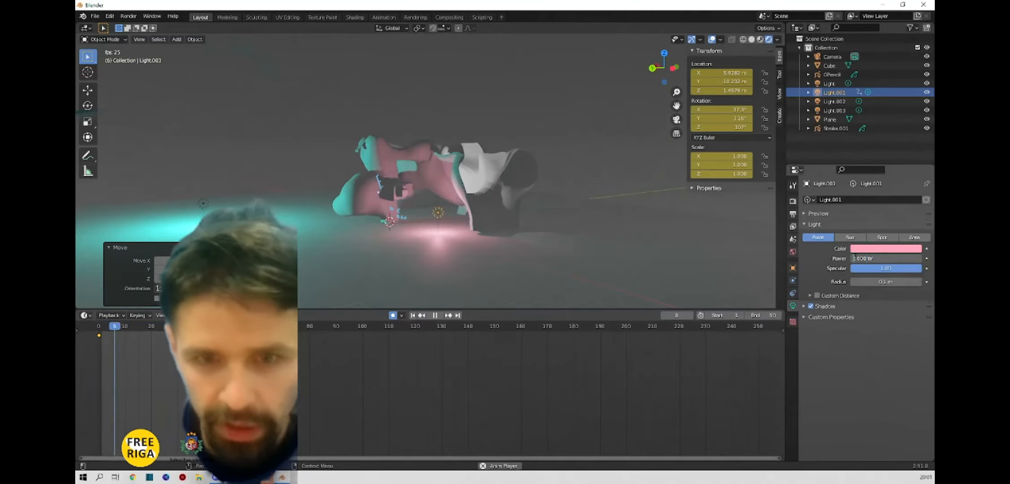
# Step: Set the power of the pink light Light.001 to 2000 W
pyautogui.press('BackSpace')
pyautogui.write('2')
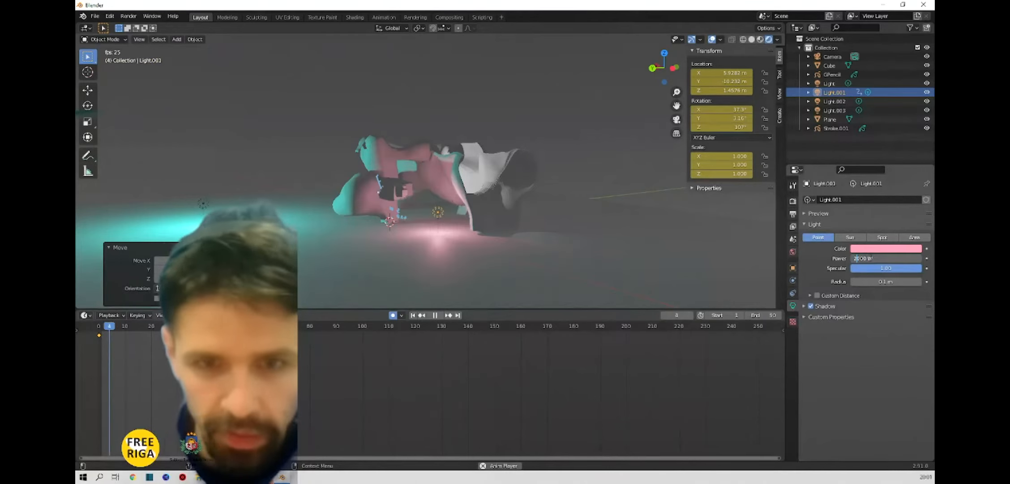
pyautogui.press('Return')
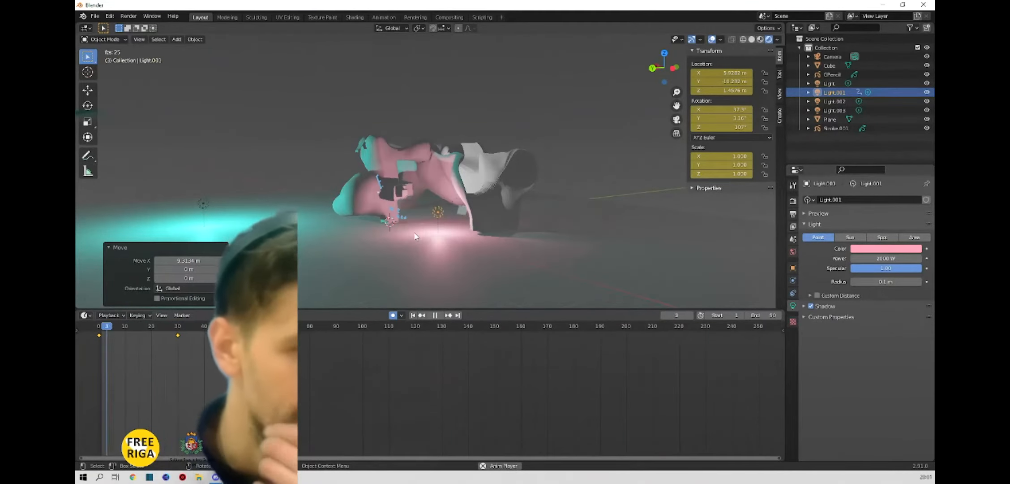
# Step: Set the animation's end frame to 100
pyautogui.click(764, 314)
pyautogui.write('10')
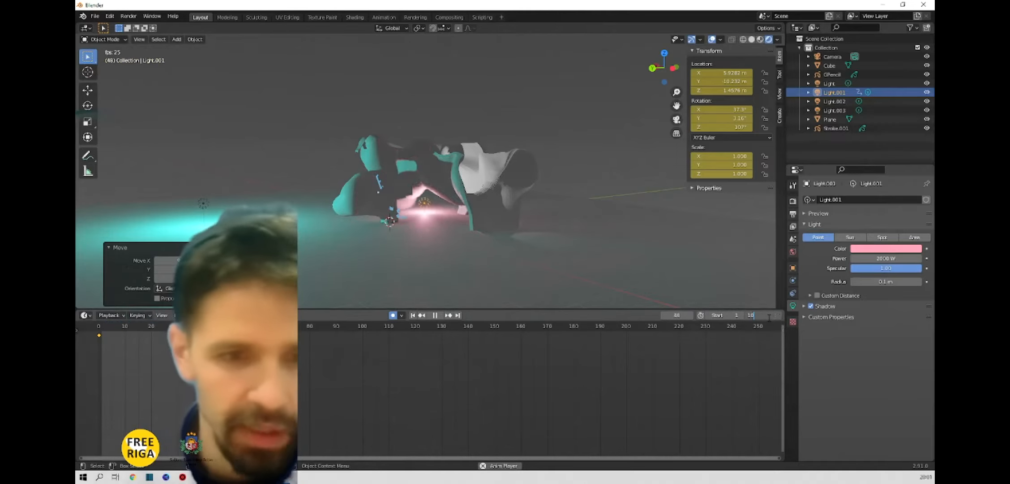
pyautogui.write('0')
pyautogui.press('Return')
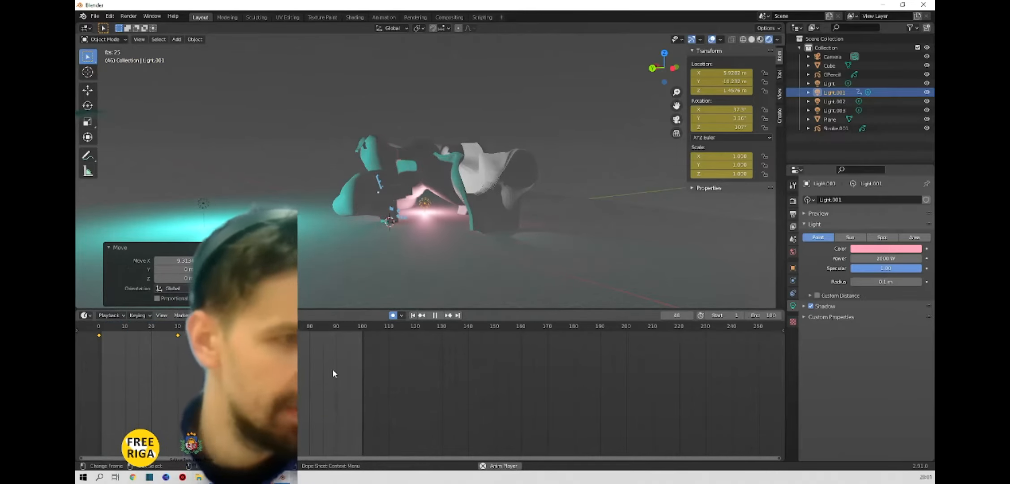
# Step: At frame 94, key Light.001 at a new position: Y about -23.7 m, shifted along X and raised to about 6.9 m on Z
pyautogui.press('space')
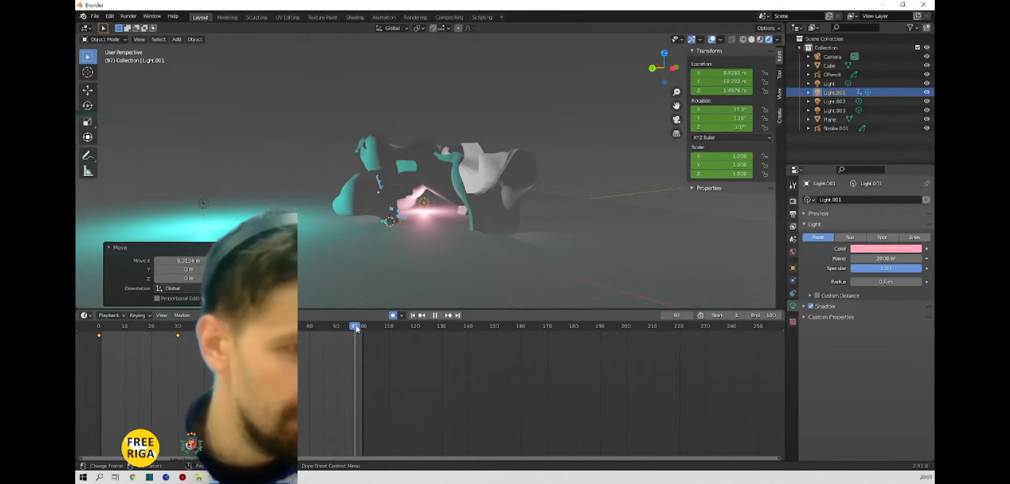
pyautogui.press('space')
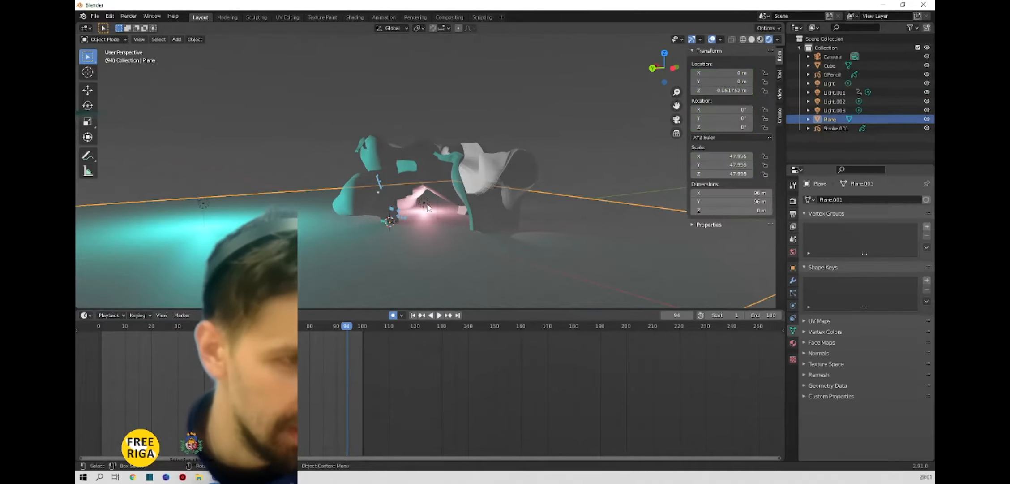
pyautogui.moveTo(420, 212); pyautogui.dragTo(342, 214, button='middle')
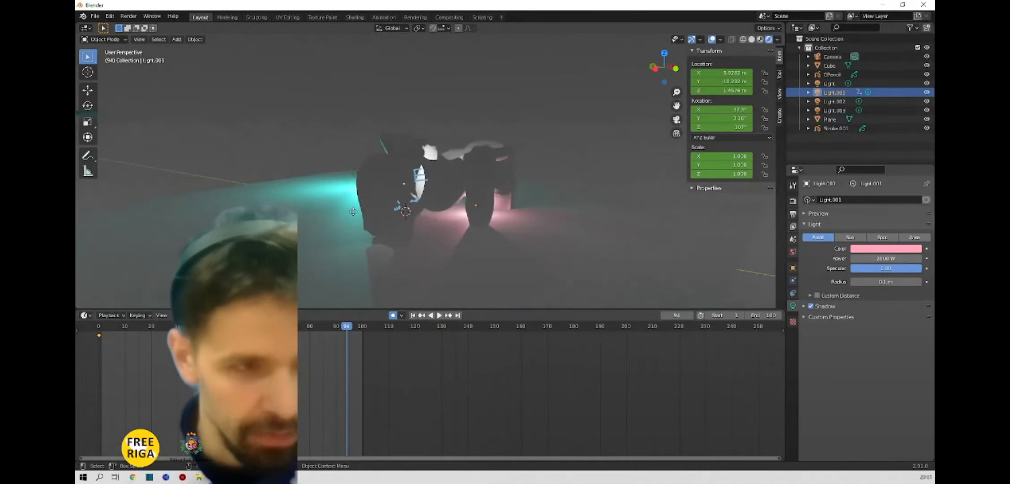
pyautogui.press('g')
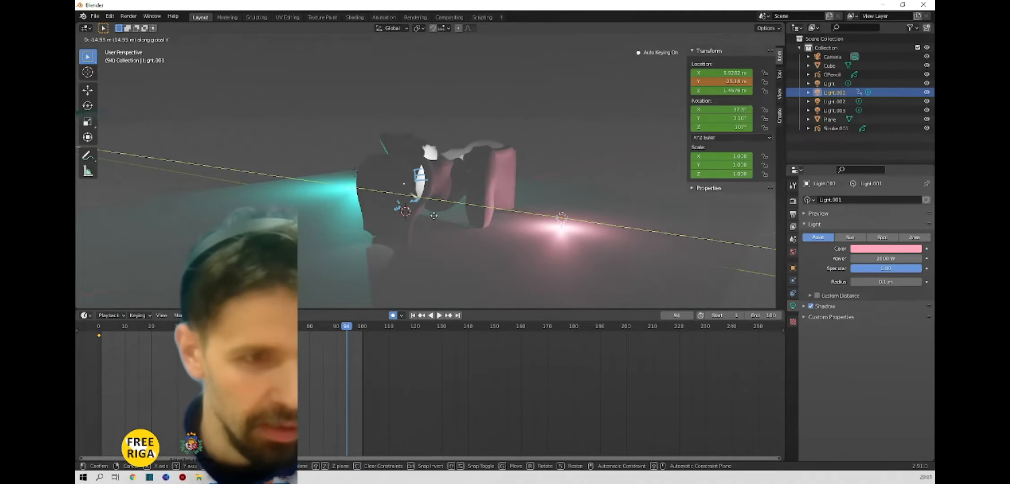
pyautogui.click(425, 214)
pyautogui.press('x')
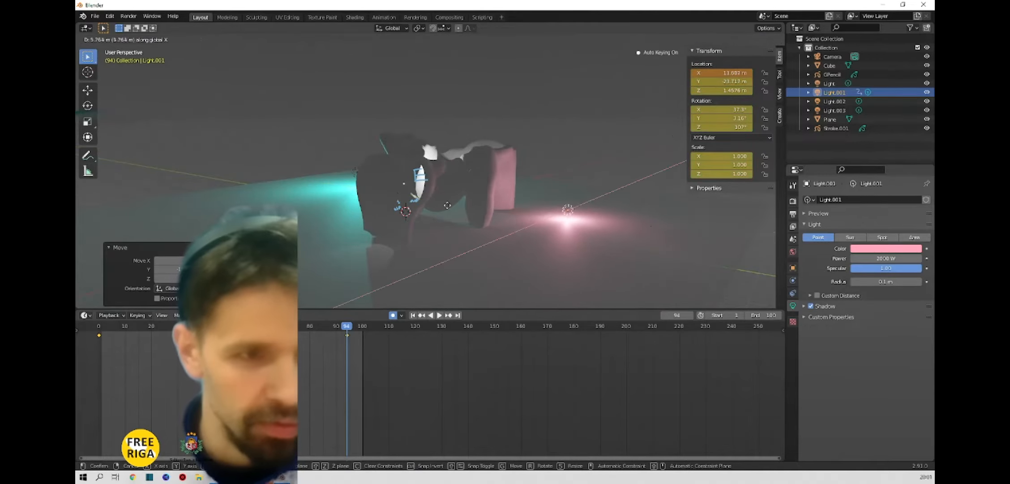
pyautogui.click(441, 206)
pyautogui.moveTo(494, 214); pyautogui.dragTo(439, 210, button='middle')
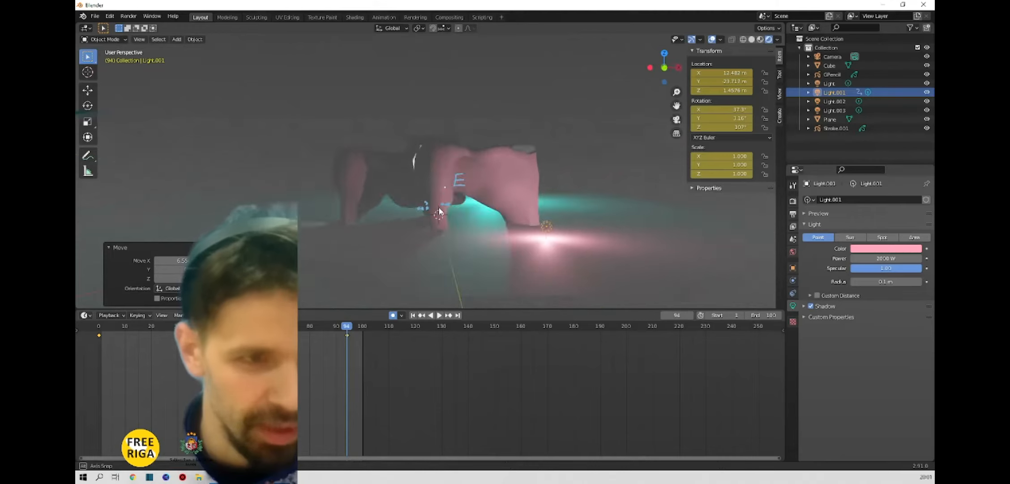
pyautogui.press('z')
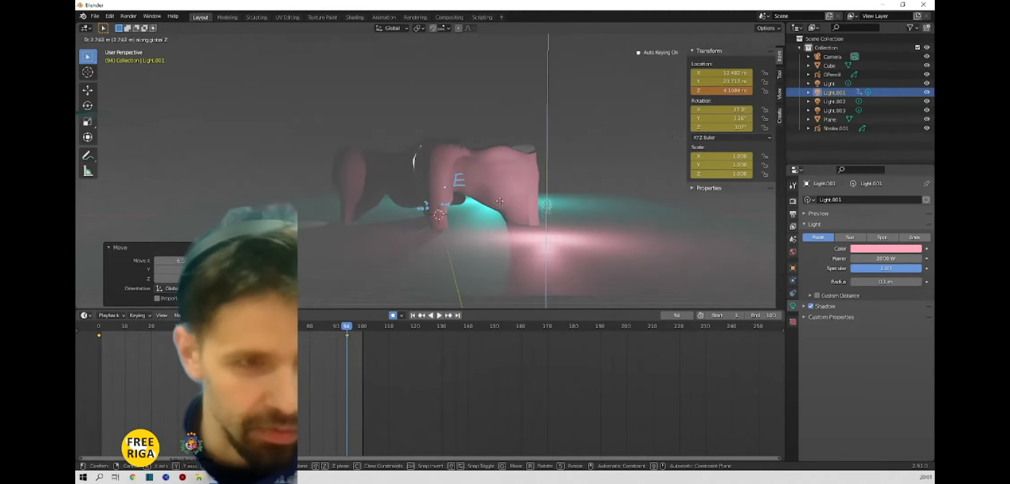
pyautogui.click(497, 178)
# Step: Play the extended light animation and watch the pink light pass beneath the structure from another angle
pyautogui.press('space')
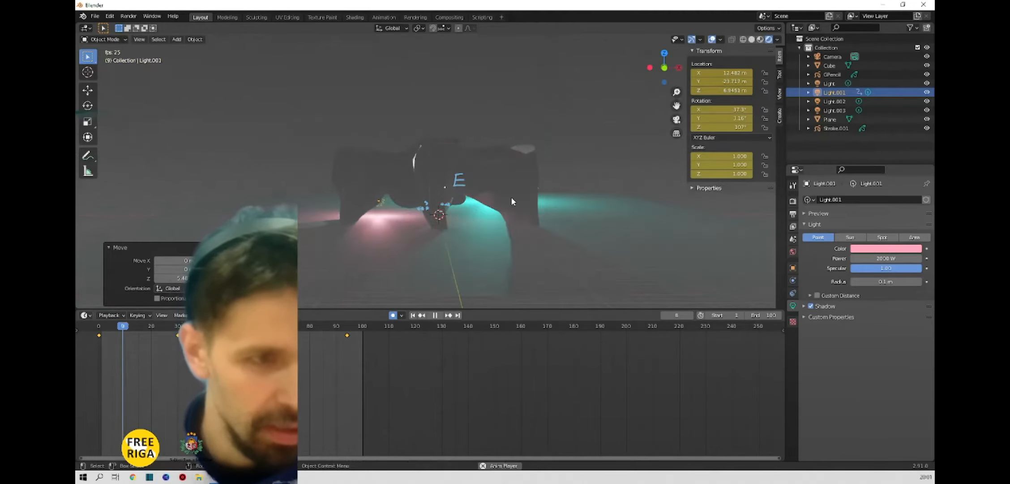
pyautogui.moveTo(501, 220); pyautogui.dragTo(515, 245, button='middle')
pyautogui.scroll(2, 445, 226)
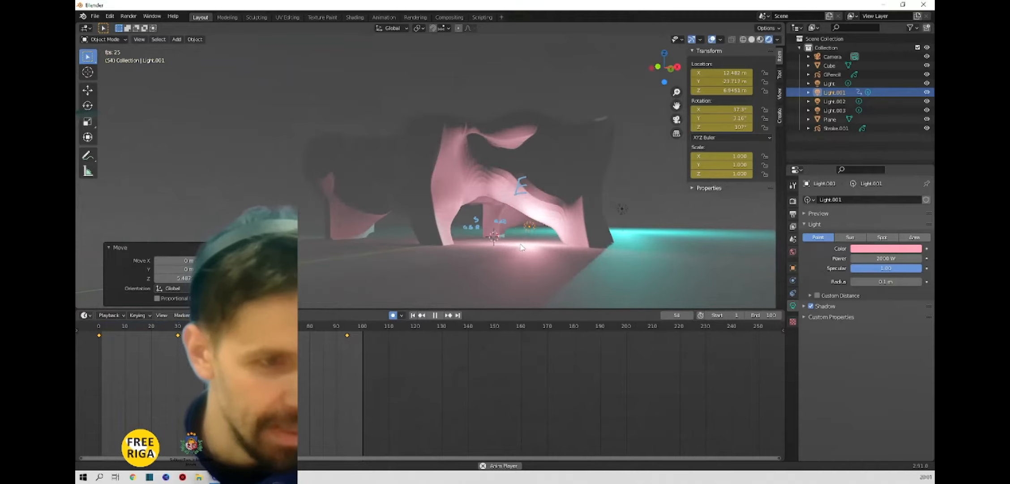
# Step: Compare the playing animation through the scene camera with the free perspective view, checking what the camera frames
pyautogui.press('KP_0')
pyautogui.scroll(-3, 515, 254)
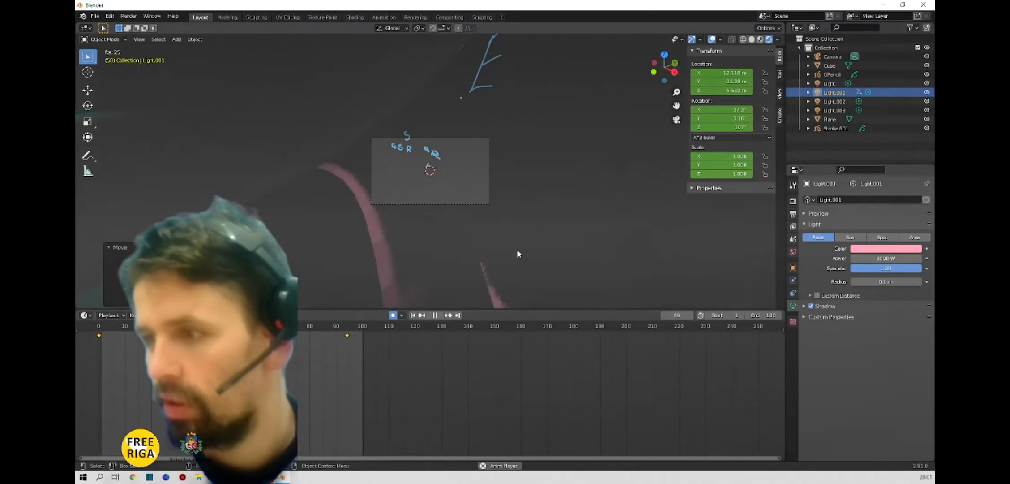
pyautogui.scroll(4, 509, 245)
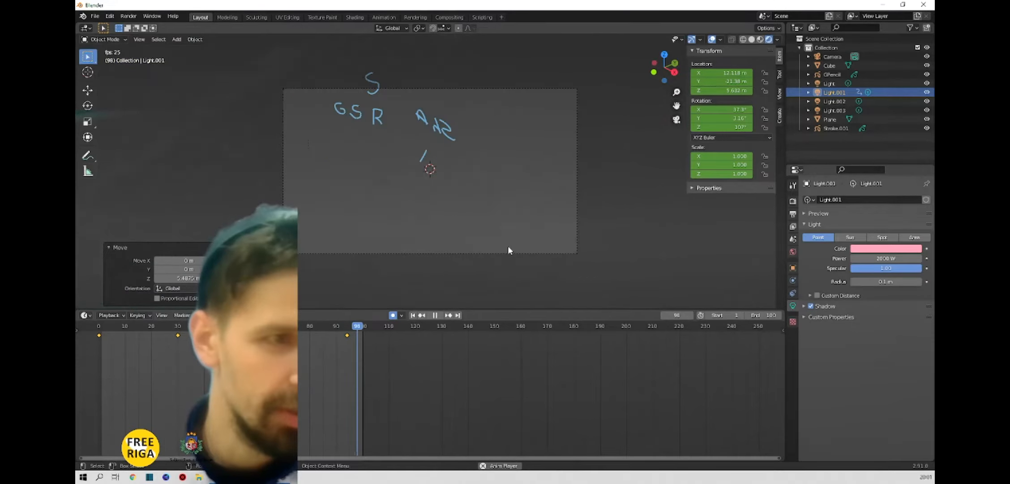
pyautogui.press('KP_0')
pyautogui.press('KP_0')
pyautogui.press('KP_0')
pyautogui.press('KP_0')
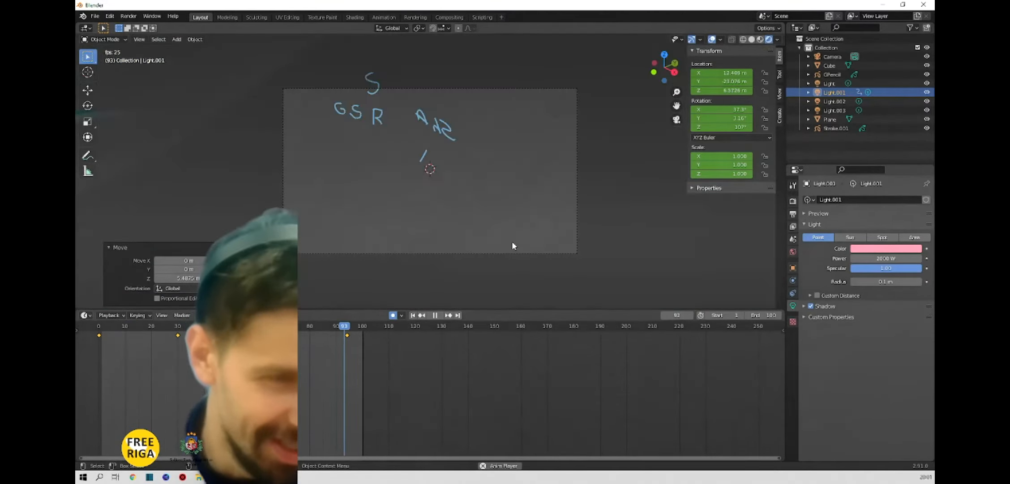
pyautogui.press('KP_0')
pyautogui.moveTo(487, 240)
pyautogui.mouseDown(button='middle')
pyautogui.moveTo(413, 254)
pyautogui.moveTo(380, 248)
pyautogui.moveTo(336, 217)
pyautogui.moveTo(435, 248)
pyautogui.moveTo(481, 240)
pyautogui.mouseUp(button='middle')
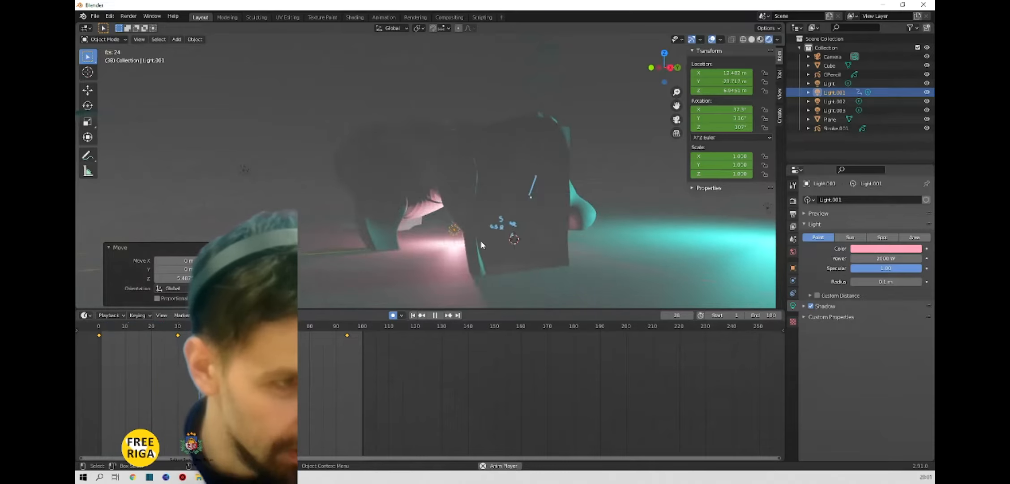
pyautogui.press('KP_0')
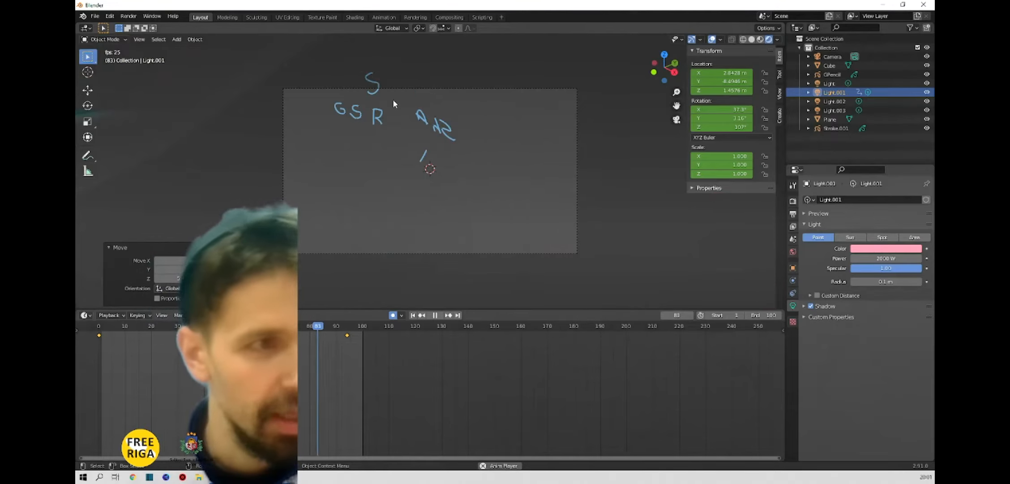
# Step: Select the camera and try to move it along the global X axis while the animation plays
pyautogui.scroll(-5, 393, 98)
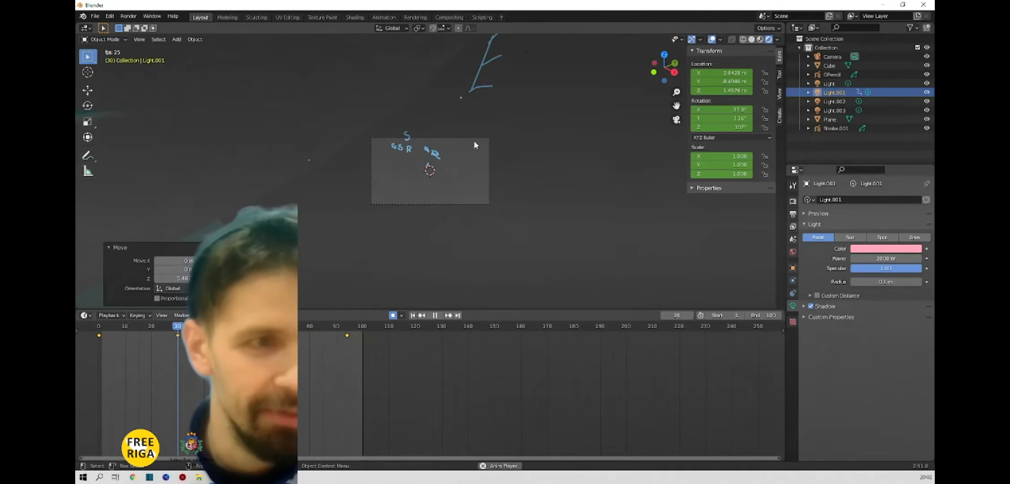
pyautogui.click(458, 138)
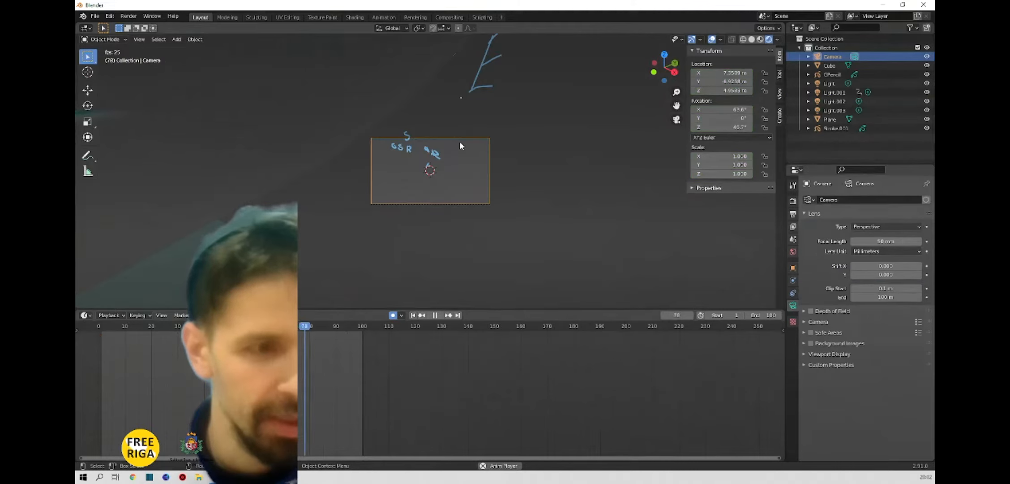
pyautogui.scroll(5, 503, 198)
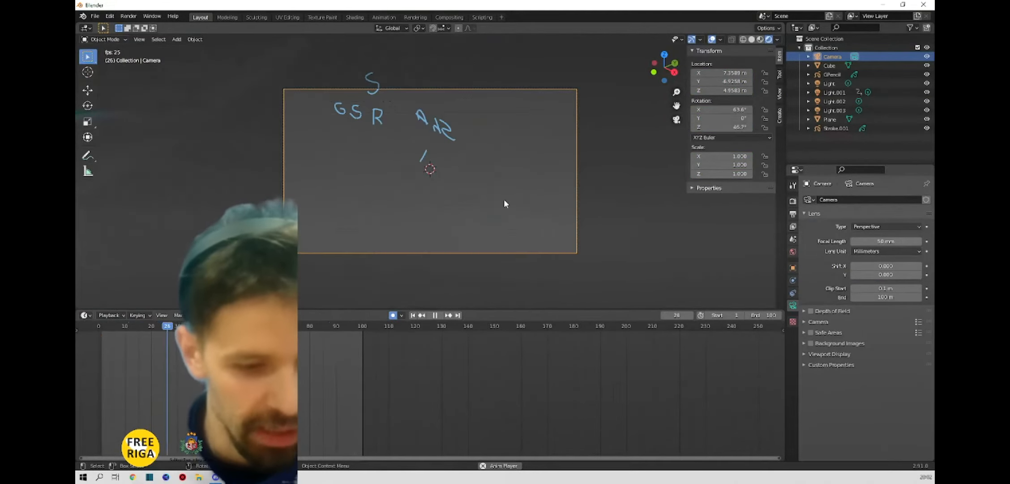
pyautogui.press('g')
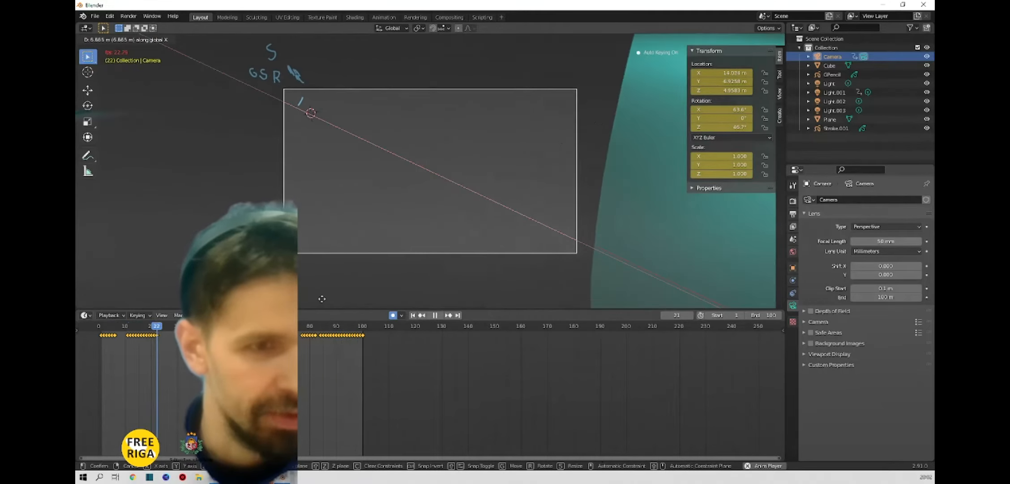
pyautogui.click(150, 242)
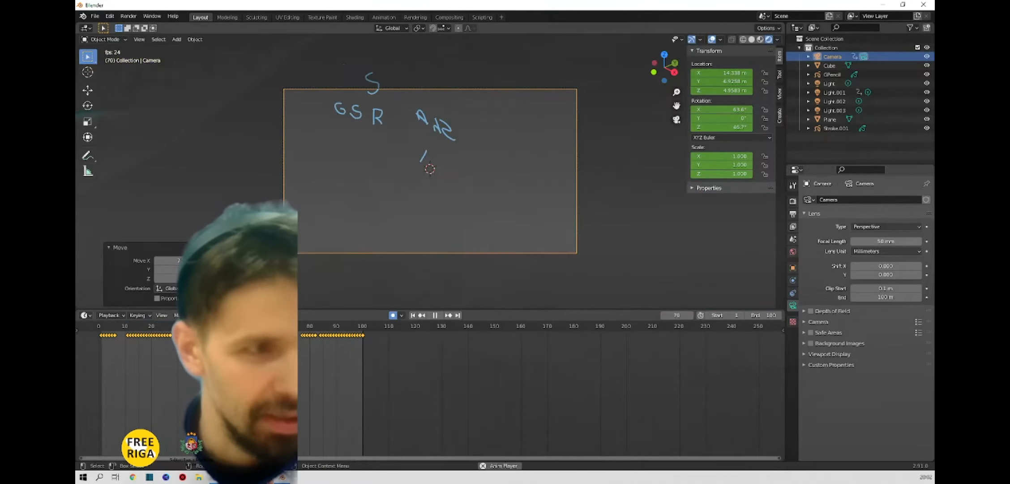
pyautogui.press('space')
pyautogui.scroll(-5, 344, 219)
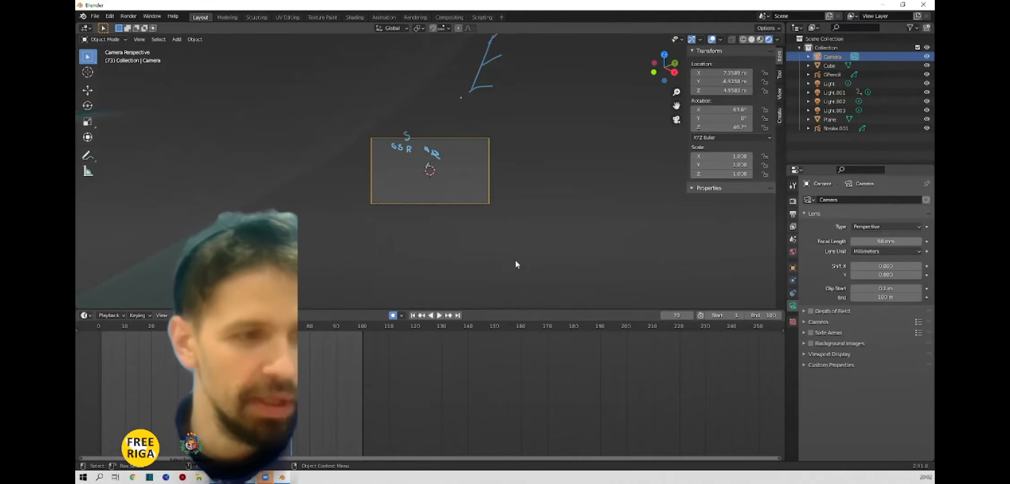
# Step: Leave the camera view for a perspective view of the whole structure and add a Simple Star mesh at the world origin
pyautogui.click(516, 225)
pyautogui.press('space')
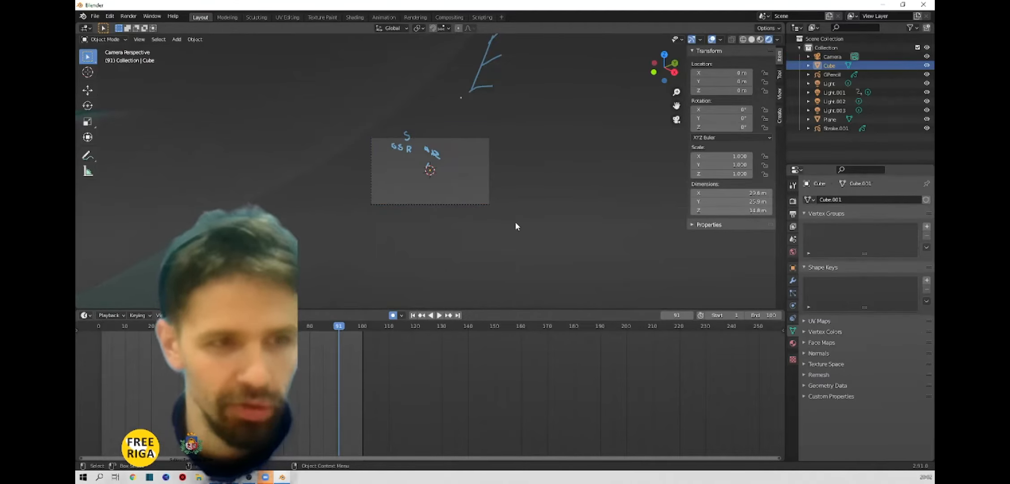
pyautogui.moveTo(583, 210); pyautogui.dragTo(483, 212, button='middle')
pyautogui.scroll(-10, 523, 211)
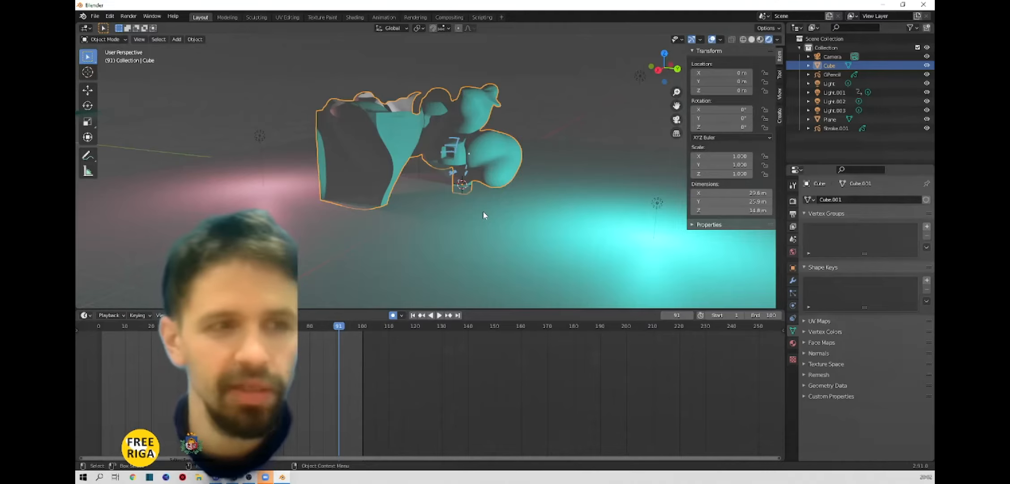
pyautogui.moveTo(467, 185); pyautogui.dragTo(433, 211, button='middle')
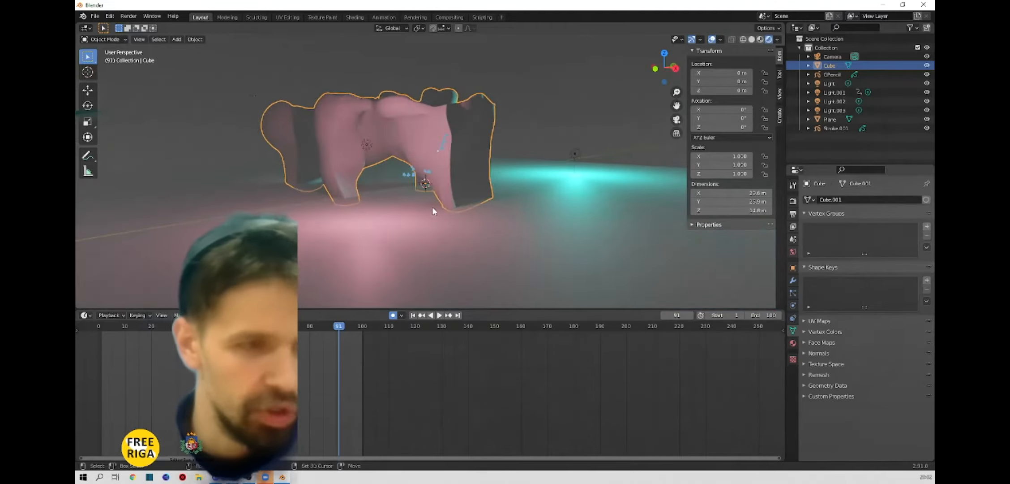
pyautogui.hotkey('shift', 'a')
pyautogui.moveTo(426, 209)
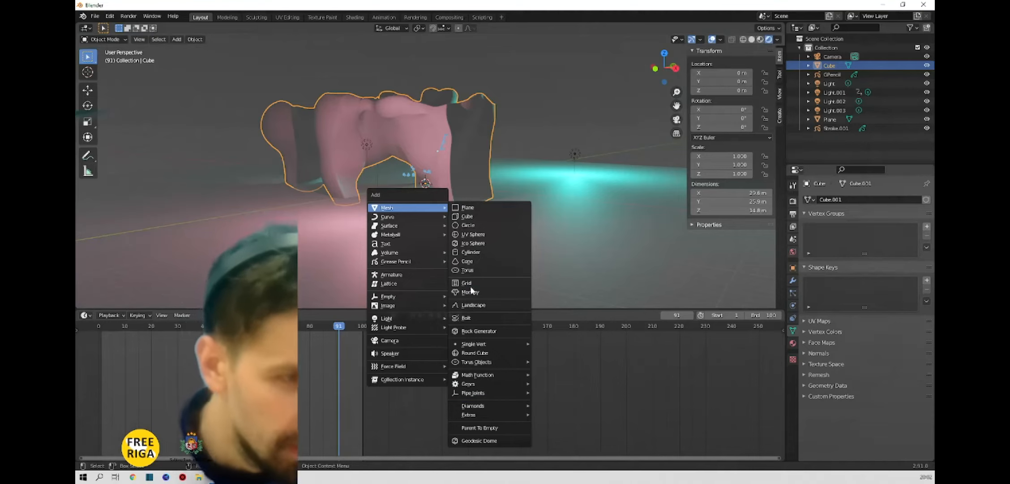
pyautogui.moveTo(503, 413)
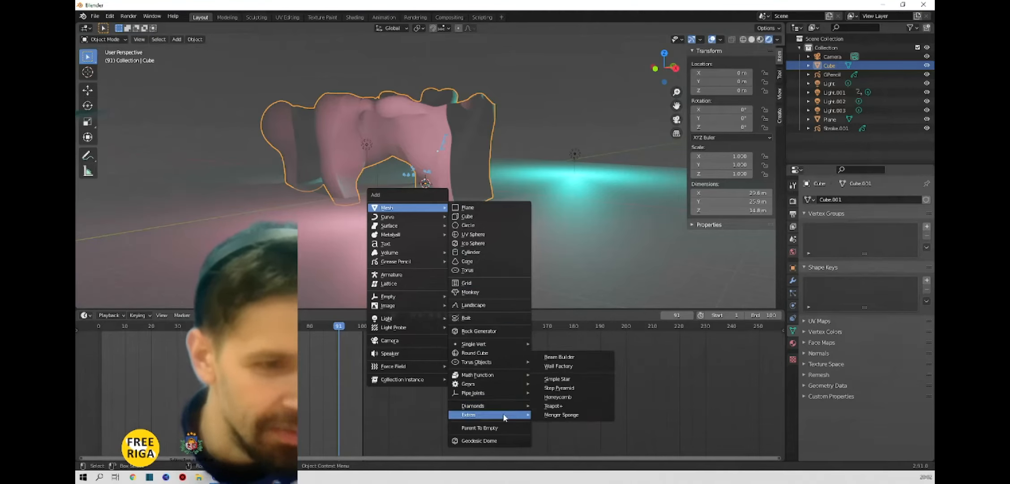
pyautogui.click(557, 379)
pyautogui.scroll(5, 390, 257)
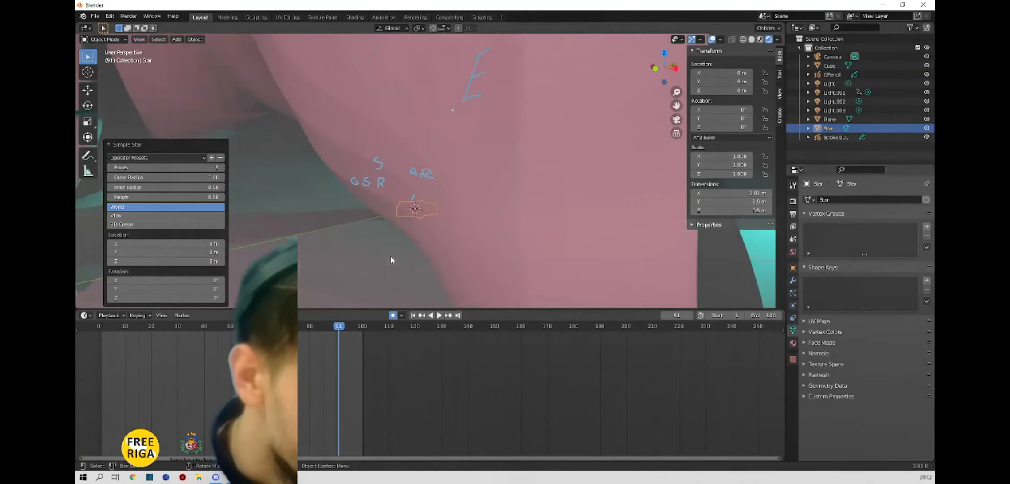
# Step: At frame 91, key the star beneath the structure at about X -0.5 m, Y -3.2 m, Z 1.6 m
pyautogui.moveTo(415, 256); pyautogui.dragTo(481, 280, button='middle')
pyautogui.press('g')
pyautogui.press('z')
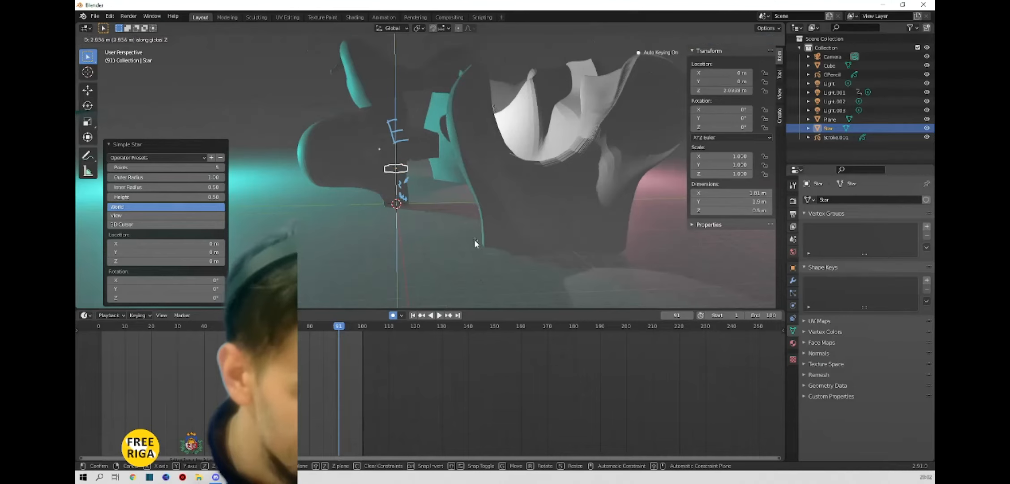
pyautogui.click(474, 239)
pyautogui.press('g')
pyautogui.click(509, 257)
pyautogui.moveTo(509, 257); pyautogui.dragTo(451, 253, button='middle')
pyautogui.scroll(9, 437, 179)
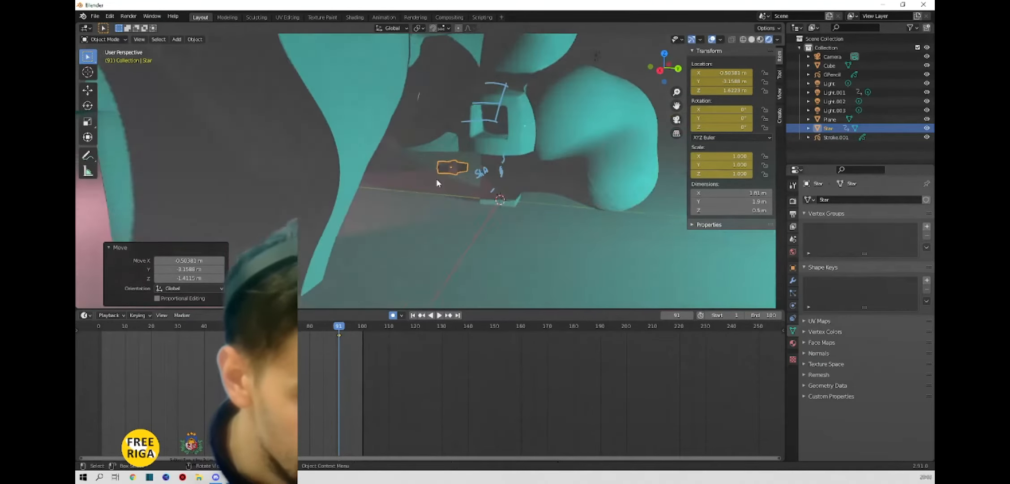
# Step: Play the animation briefly and examine the star up close in the pink light
pyautogui.moveTo(462, 182)
pyautogui.mouseDown(button='middle')
pyautogui.moveTo(494, 187)
pyautogui.moveTo(497, 198)
pyautogui.moveTo(516, 108)
pyautogui.mouseUp(button='middle')
pyautogui.press('space')
pyautogui.press('space')
pyautogui.scroll(-4, 492, 143)
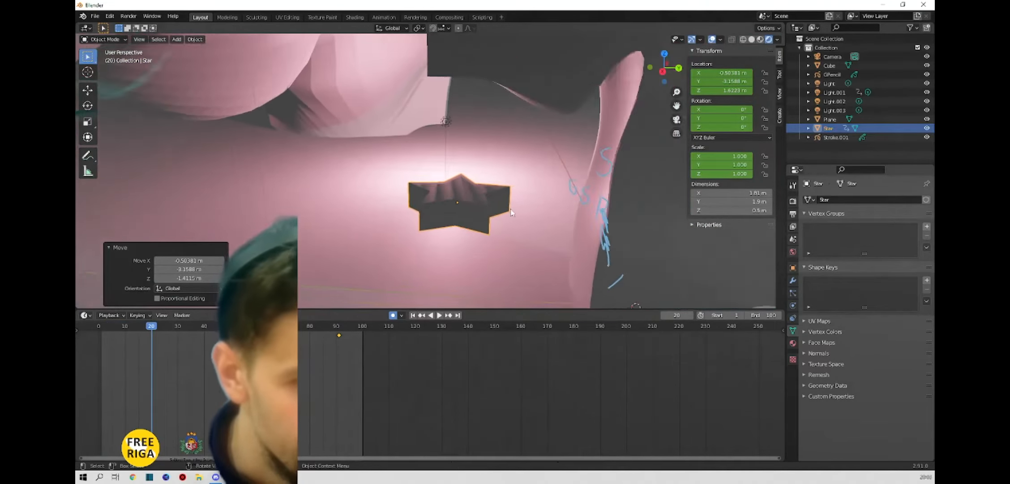
pyautogui.click(450, 182)
pyautogui.scroll(-1, 470, 210)
pyautogui.click(445, 187)
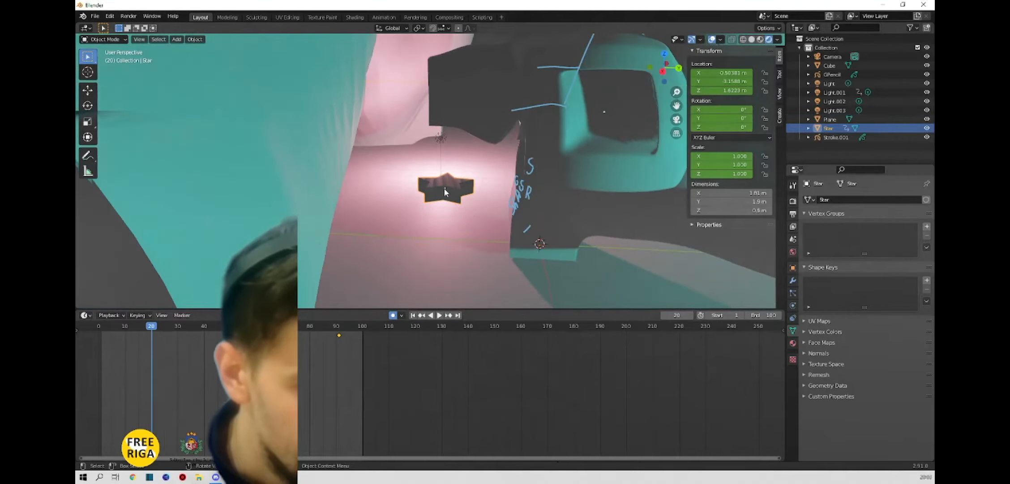
# Step: Play the animation with the star seen from a lower angle and return the playhead to frame 0
pyautogui.moveTo(445, 187); pyautogui.dragTo(448, 212, button='middle')
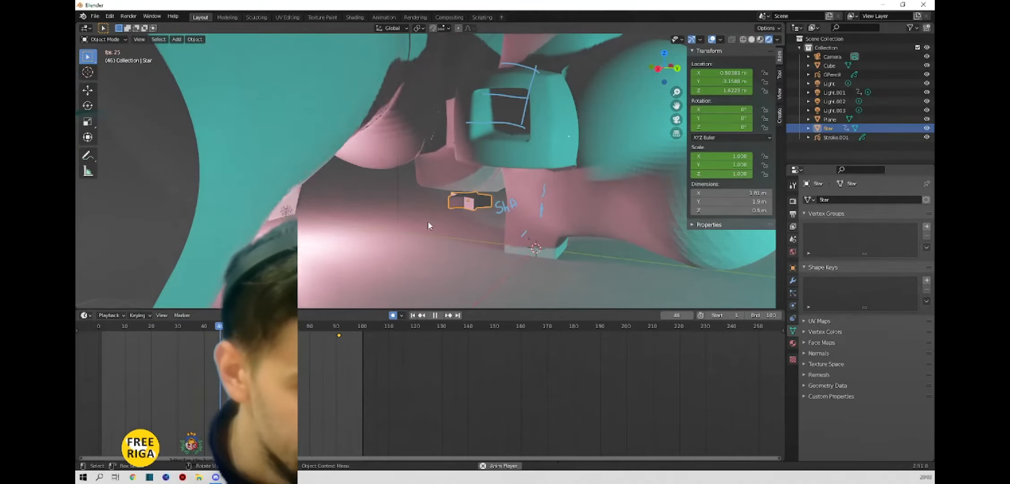
pyautogui.press('space')
pyautogui.press('space')
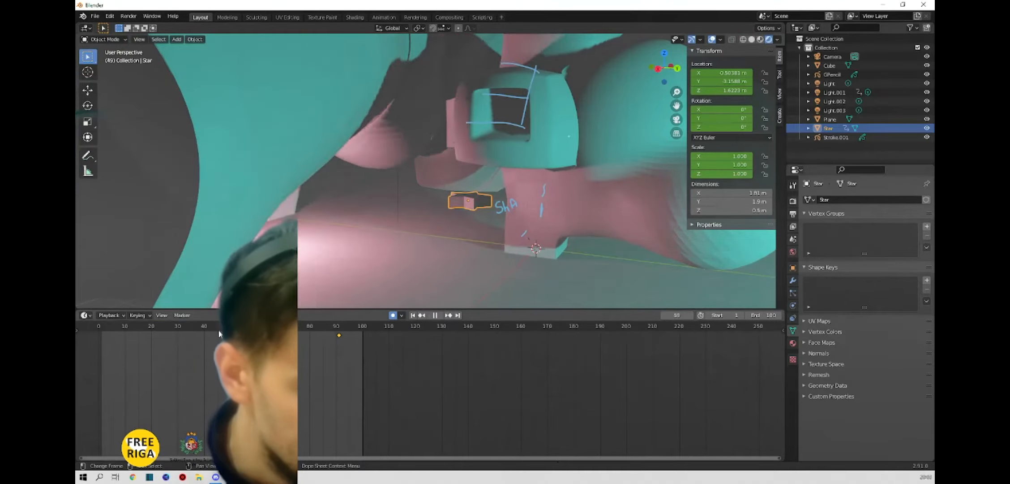
pyautogui.click(115, 325)
pyautogui.press('space')
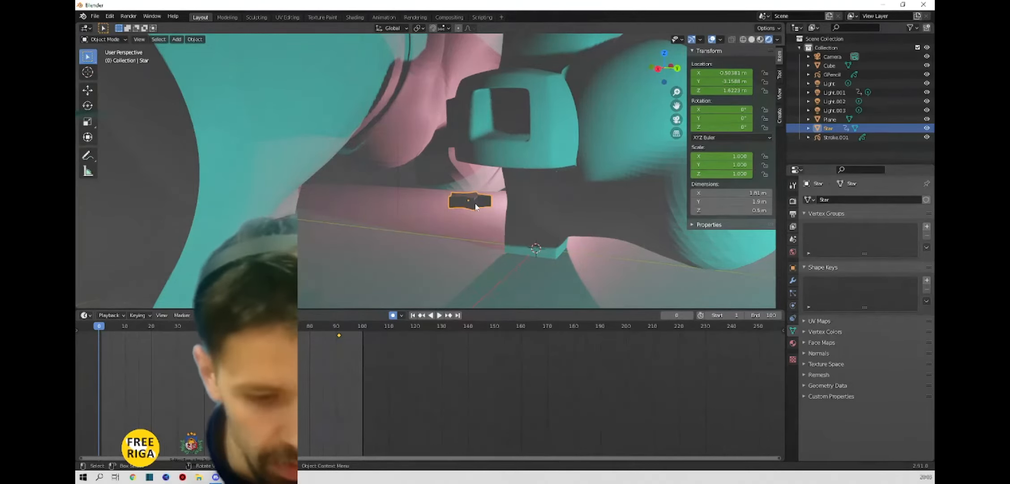
# Step: At frame 0, rotate the star about 95° around the global Y axis and shift it to about Y -3.5 m, Z 1.5 m
pyautogui.press('r')
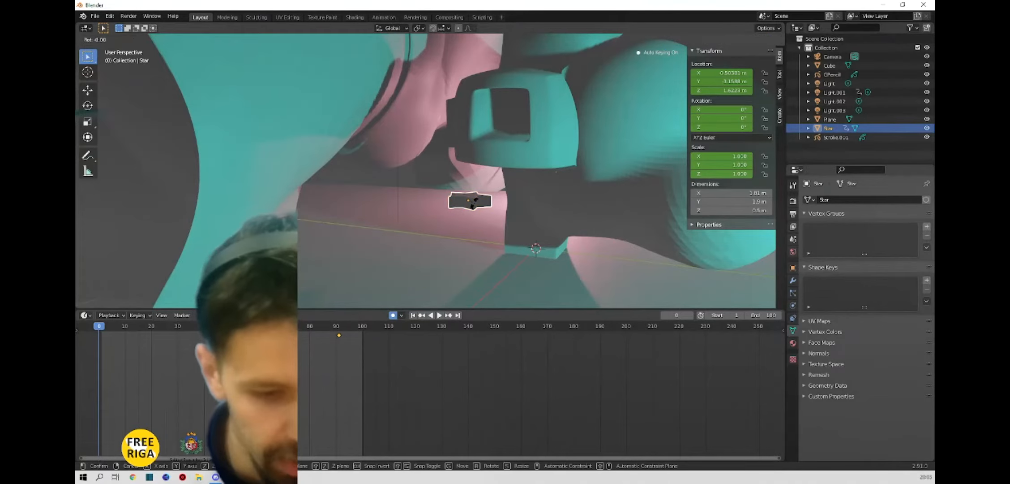
pyautogui.press('y')
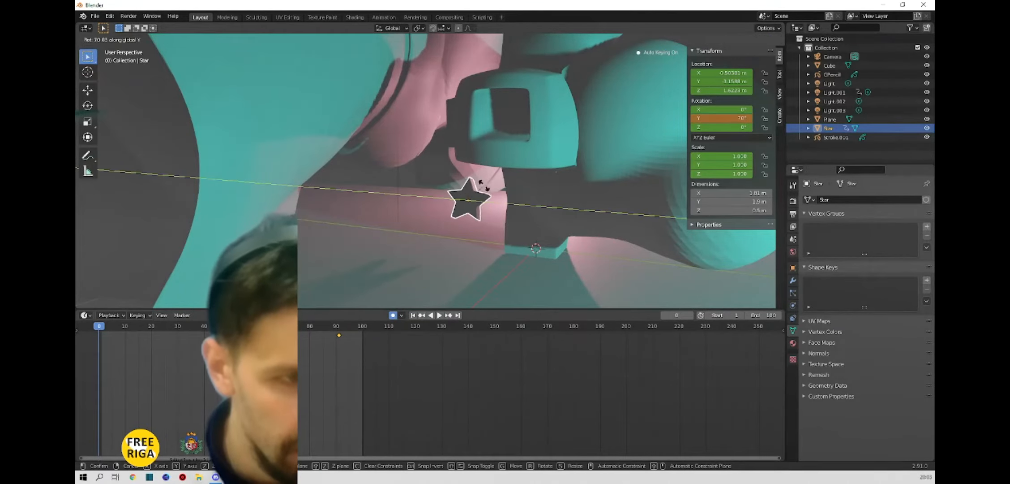
pyautogui.click(474, 187)
pyautogui.moveTo(475, 188); pyautogui.dragTo(444, 214, button='middle')
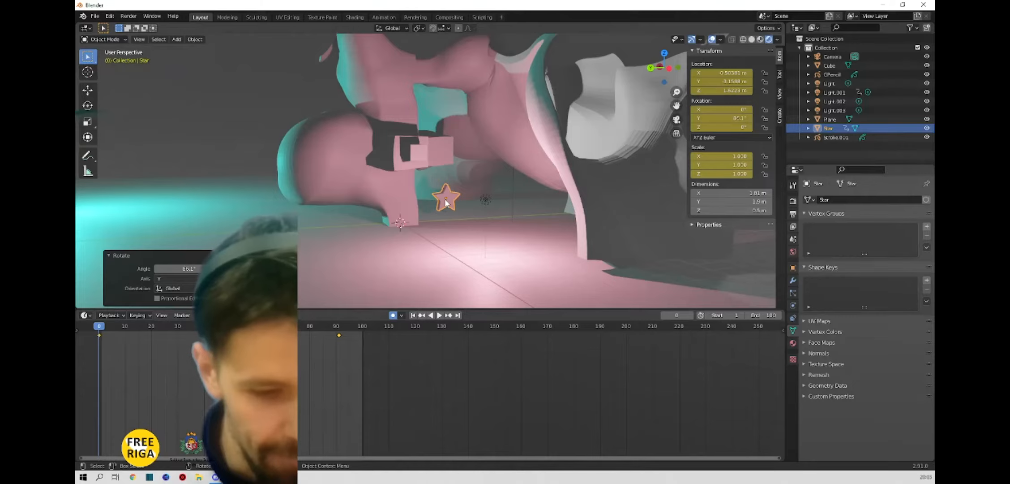
pyautogui.press('g')
pyautogui.click(463, 198)
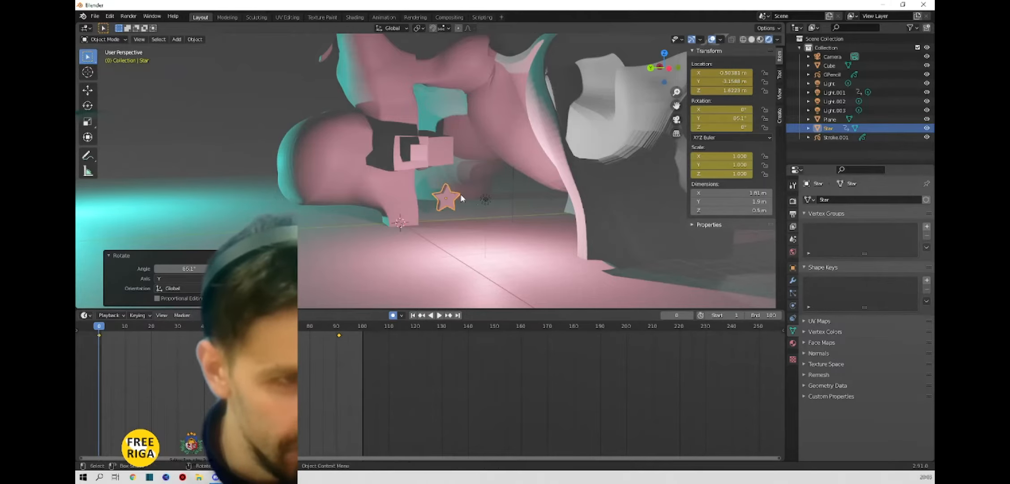
pyautogui.press('g')
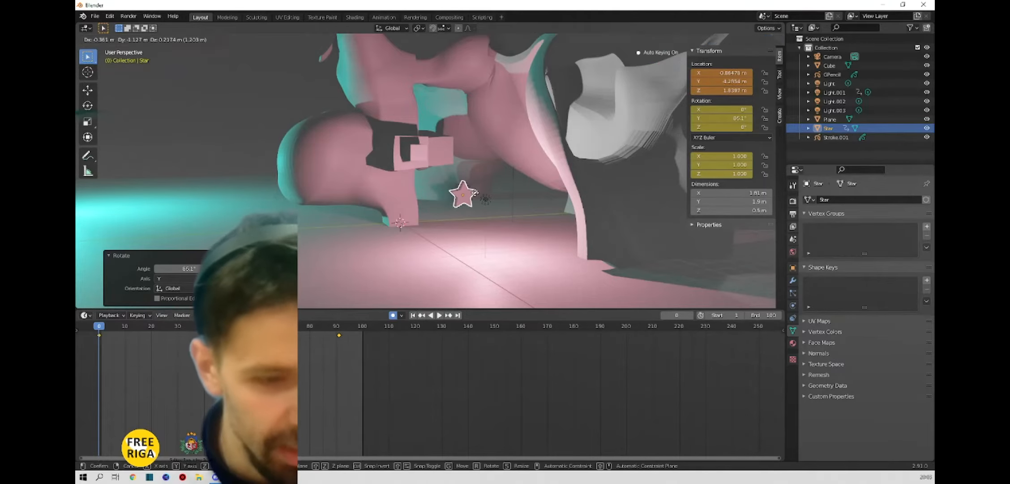
pyautogui.click(463, 199)
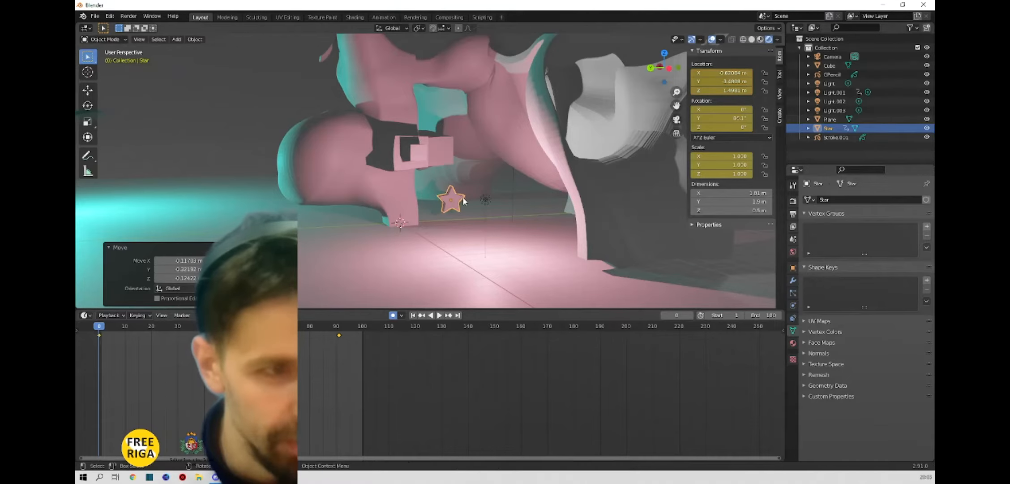
# Step: Try recording the star's motion live by moving it while the animation plays, and undo the recorded movement
pyautogui.press('space')
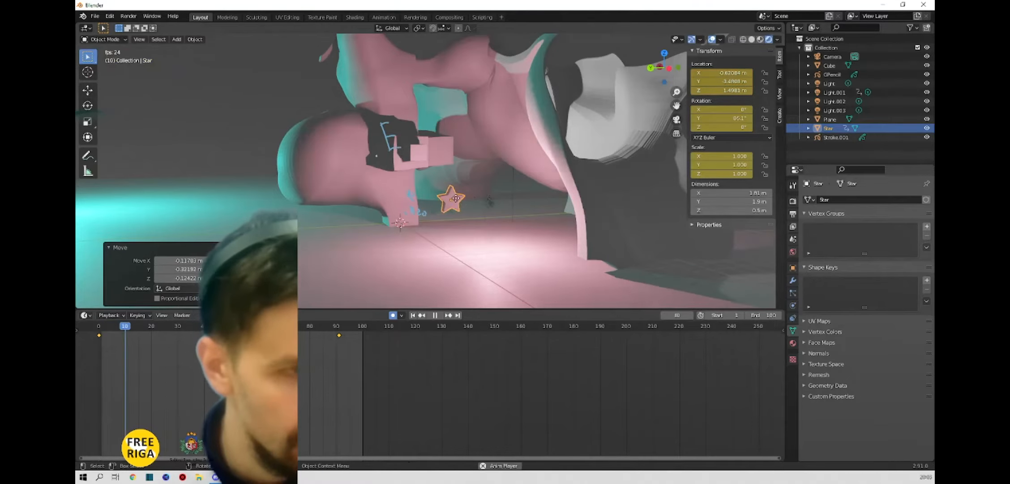
pyautogui.press('g')
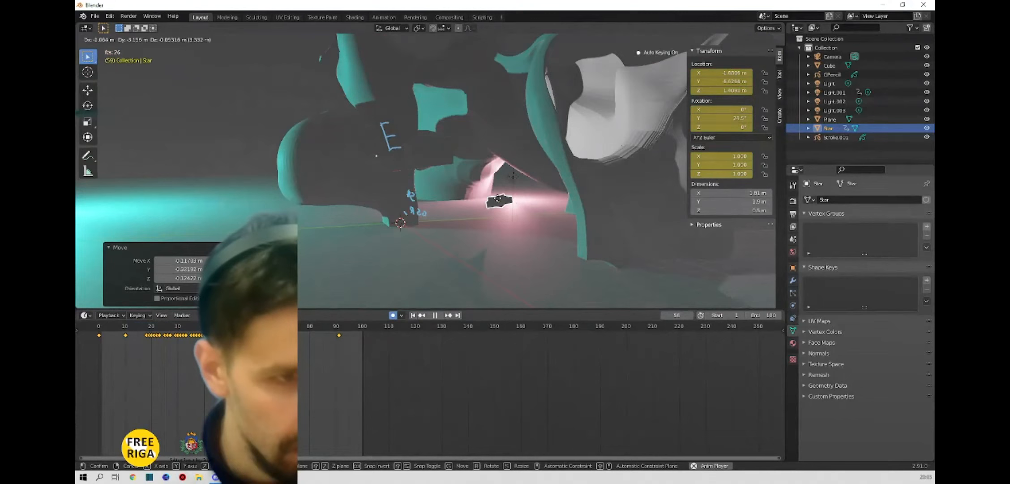
pyautogui.click(449, 198)
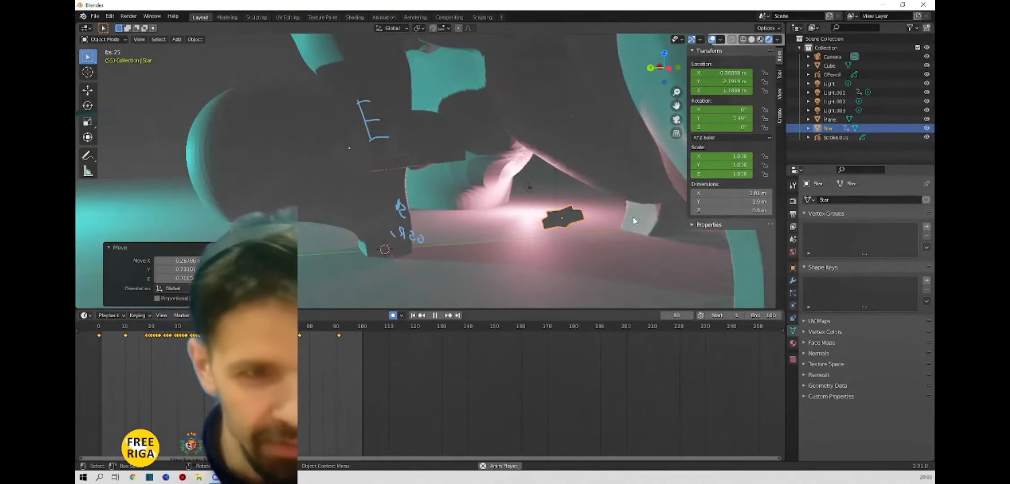
pyautogui.press('space')
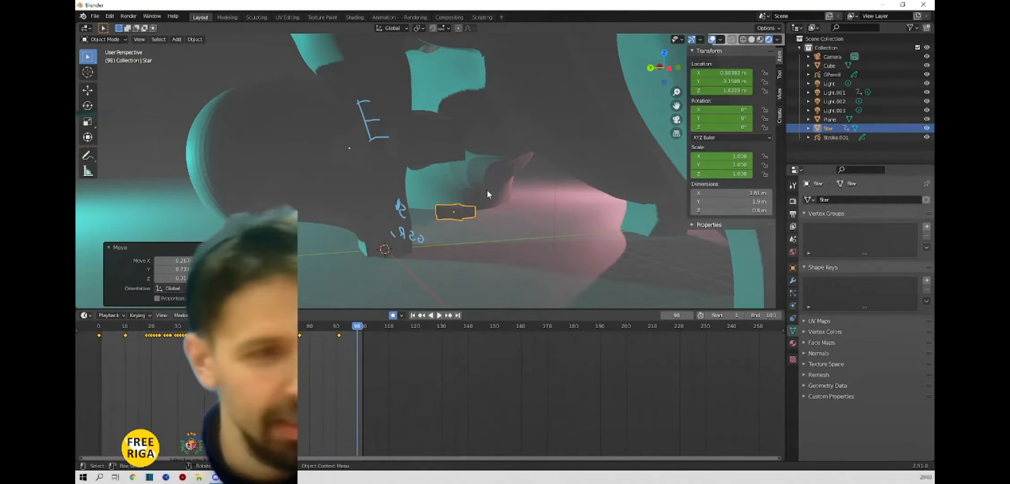
pyautogui.hotkey('ctrl', 'z')
# Step: Play the animation and move the star widely around the structure during playback, recording keyframes across the whole frame range
pyautogui.scroll(-5, 487, 191)
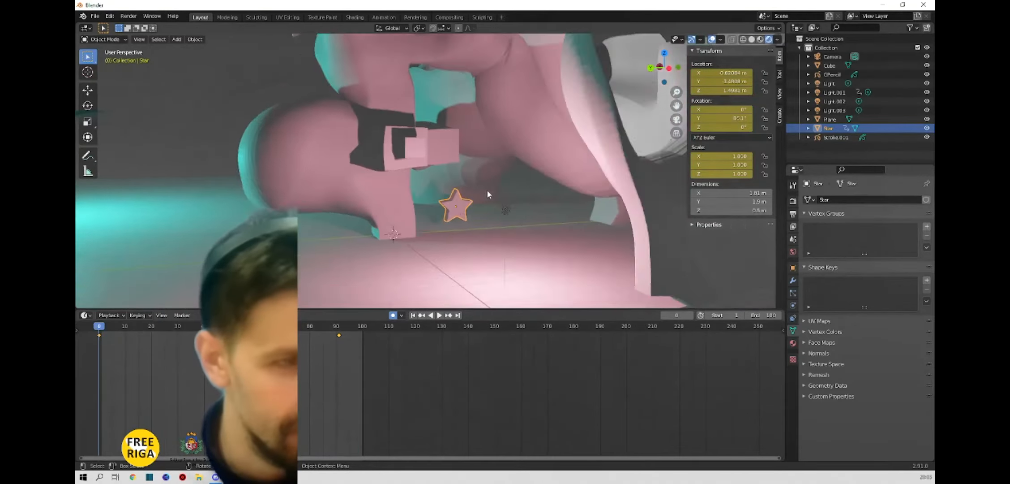
pyautogui.scroll(-2, 485, 202)
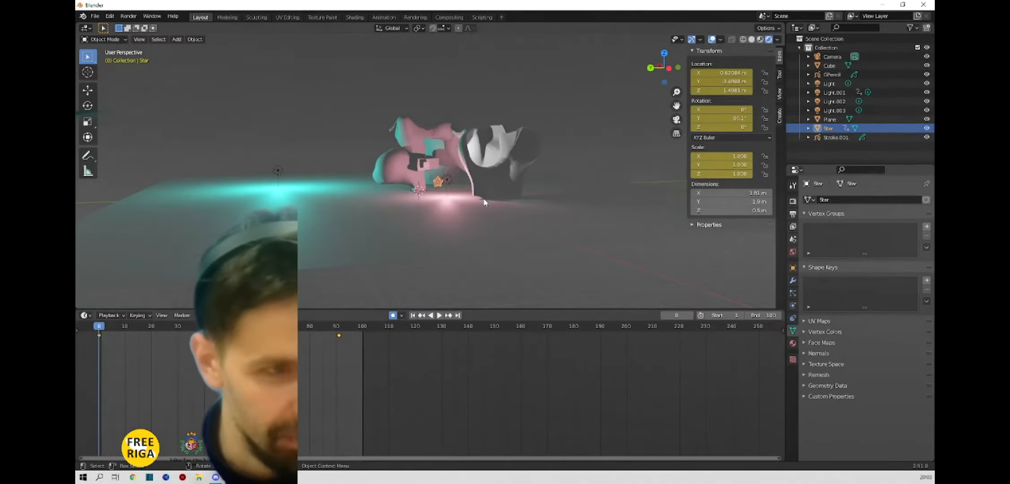
pyautogui.moveTo(485, 202); pyautogui.dragTo(412, 205, button='middle')
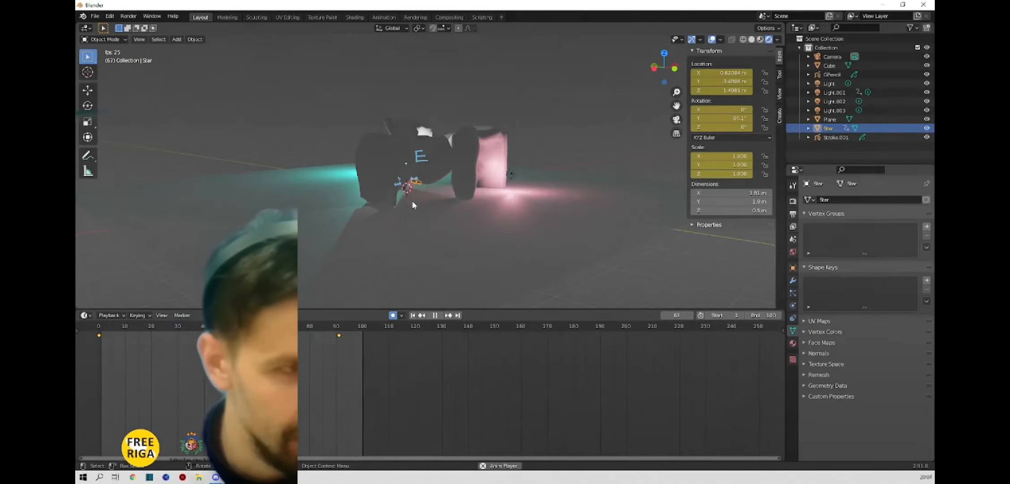
pyautogui.press('g')
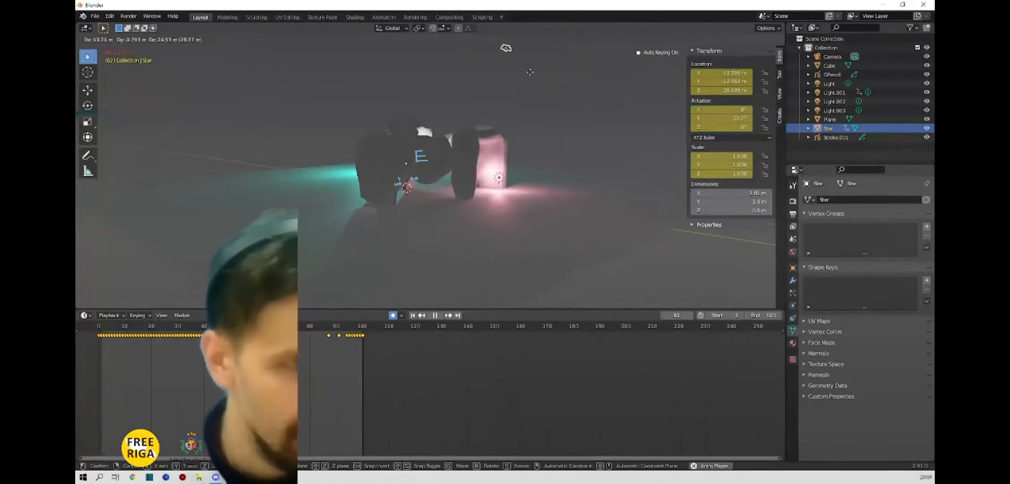
pyautogui.click(398, 205)
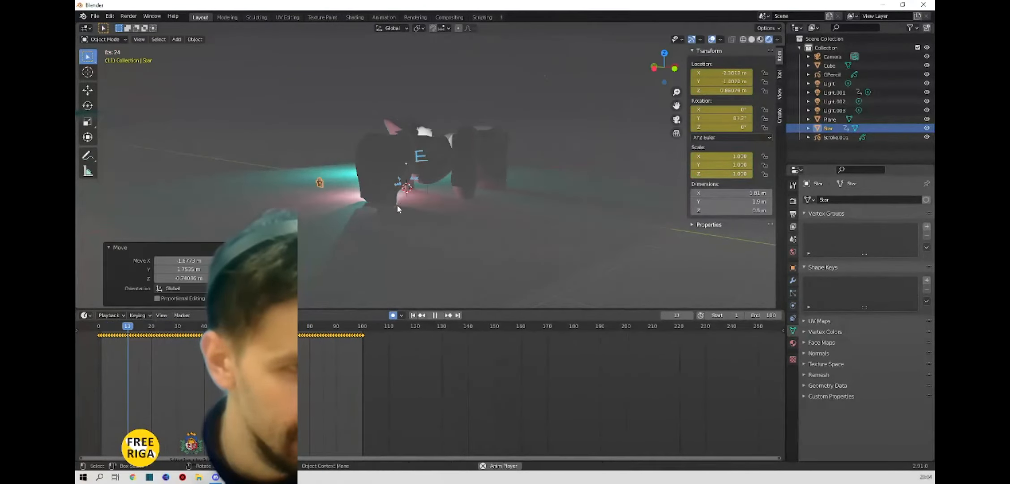
# Step: Examine the star's recorded motion from several angles around the structure and stop the playback
pyautogui.moveTo(410, 214); pyautogui.dragTo(532, 210, button='middle')
pyautogui.moveTo(395, 187); pyautogui.dragTo(446, 192, button='middle')
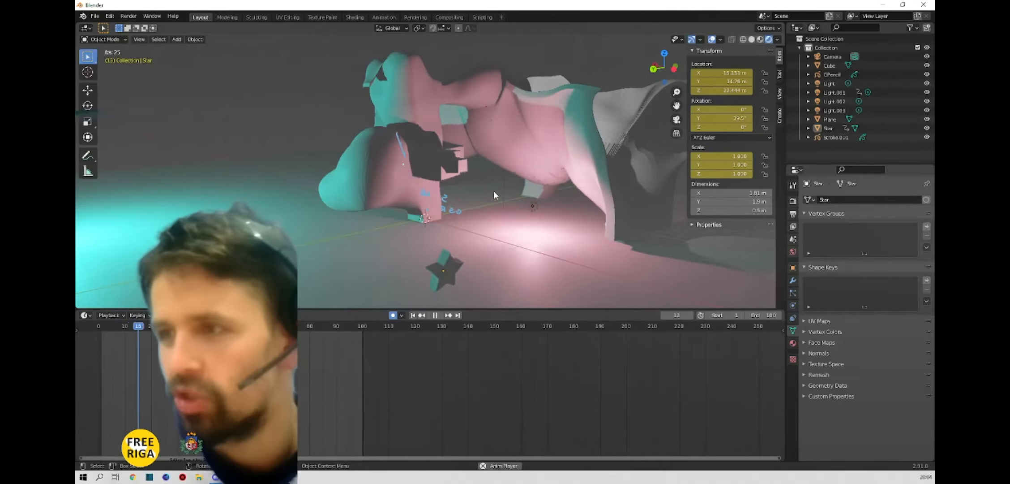
pyautogui.moveTo(506, 209); pyautogui.dragTo(457, 192, button='middle')
pyautogui.moveTo(464, 133); pyautogui.dragTo(444, 139, button='middle')
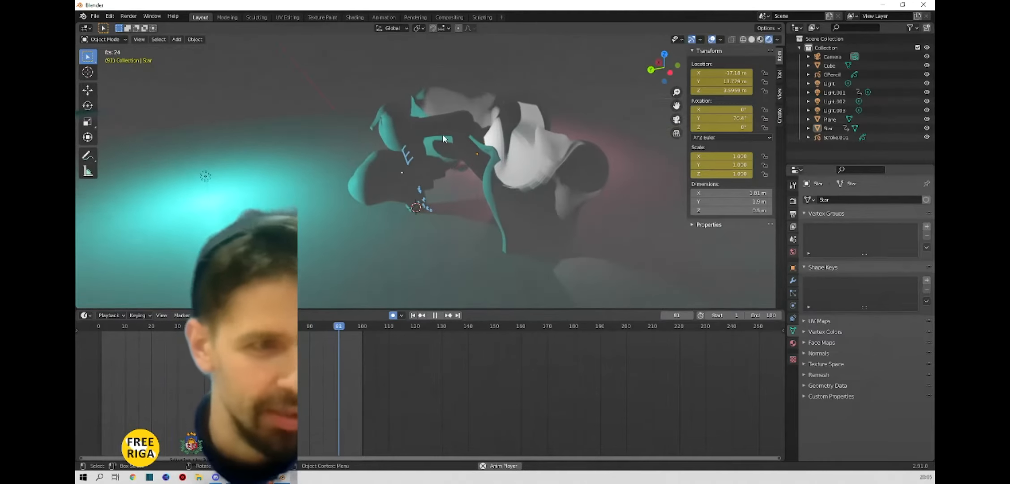
pyautogui.press('space')
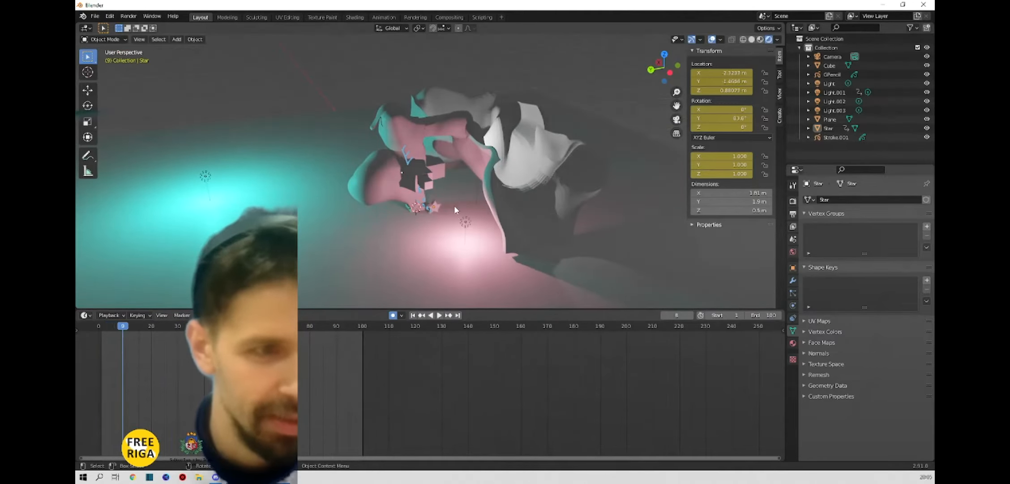
# Step: View the lit structure from a lower angle and open the rendering commands
pyautogui.moveTo(455, 224)
pyautogui.mouseDown(button='middle')
pyautogui.moveTo(472, 209)
pyautogui.moveTo(457, 216)
pyautogui.mouseUp(button='middle')
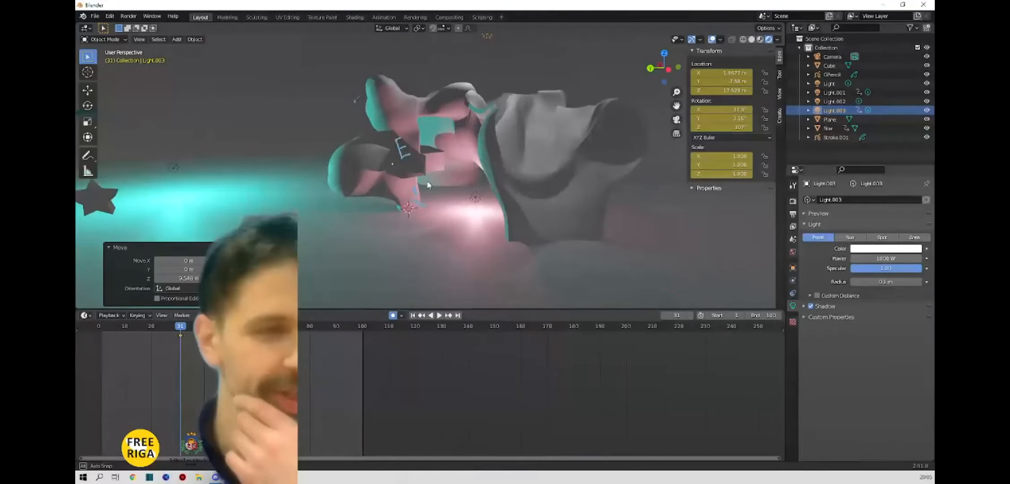
pyautogui.moveTo(428, 184)
pyautogui.mouseDown(button='middle')
pyautogui.moveTo(478, 173)
pyautogui.moveTo(430, 181)
pyautogui.mouseUp(button='middle')
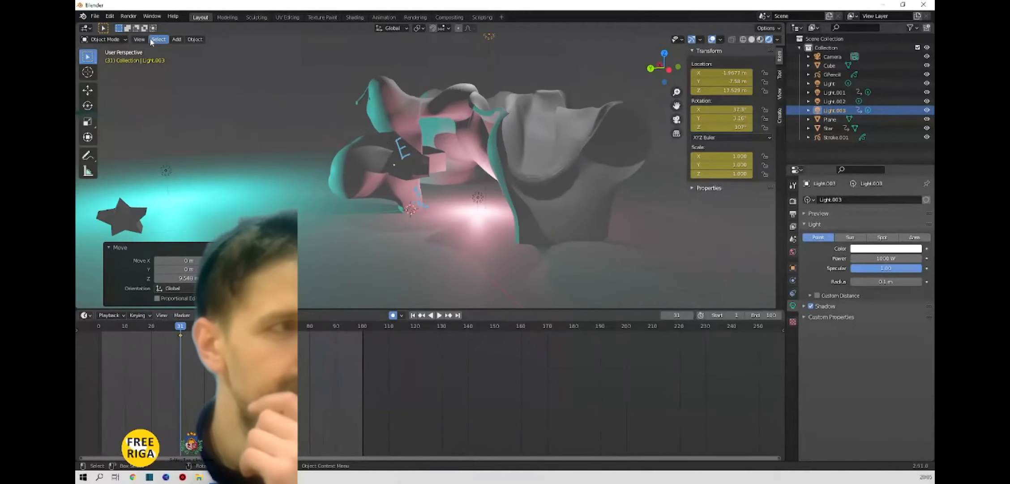
pyautogui.click(128, 16)
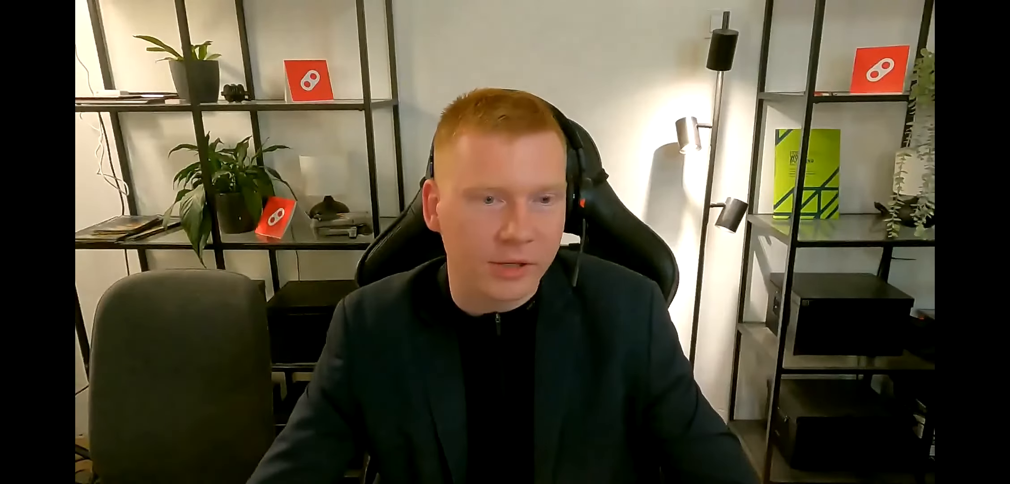
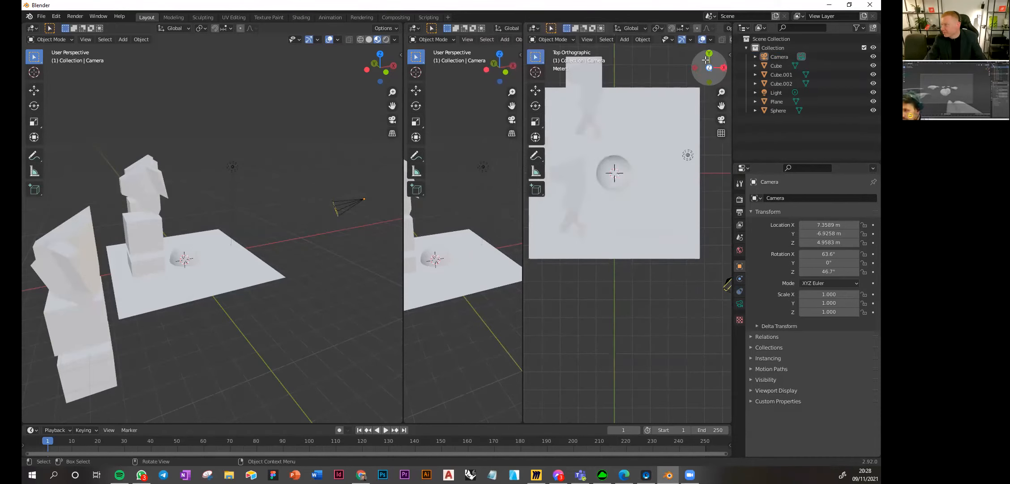
# Step: Change the top orthographic viewport to the left orthographic view and divide a neighbouring viewport horizontally
pyautogui.click(695, 67)
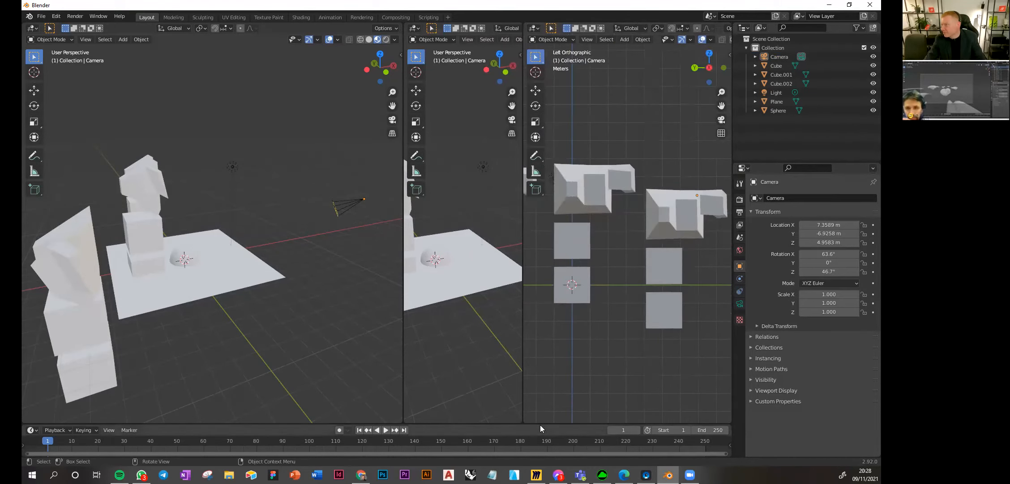
pyautogui.moveTo(521, 419); pyautogui.dragTo(517, 243)
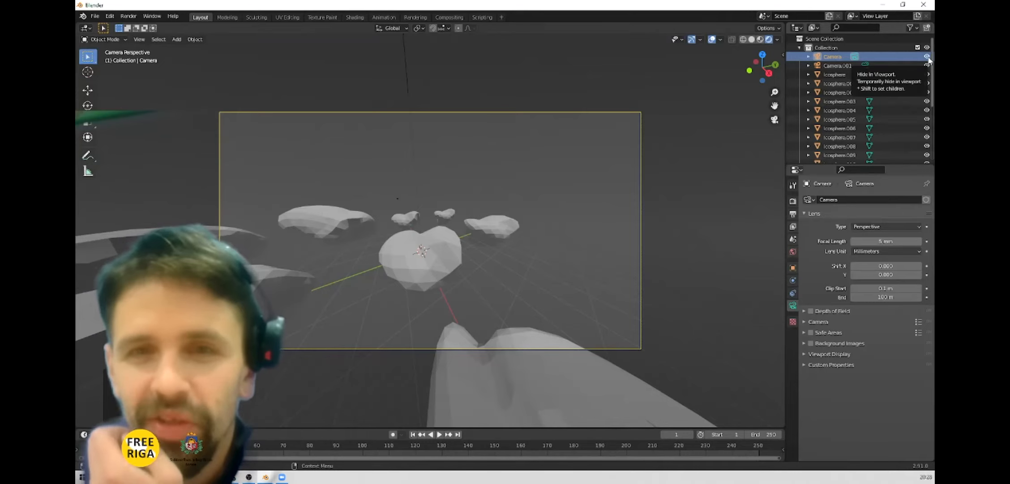
# Step: Toggle the Camera object's viewport visibility off and back on
pyautogui.click(929, 58)
pyautogui.click(928, 58)
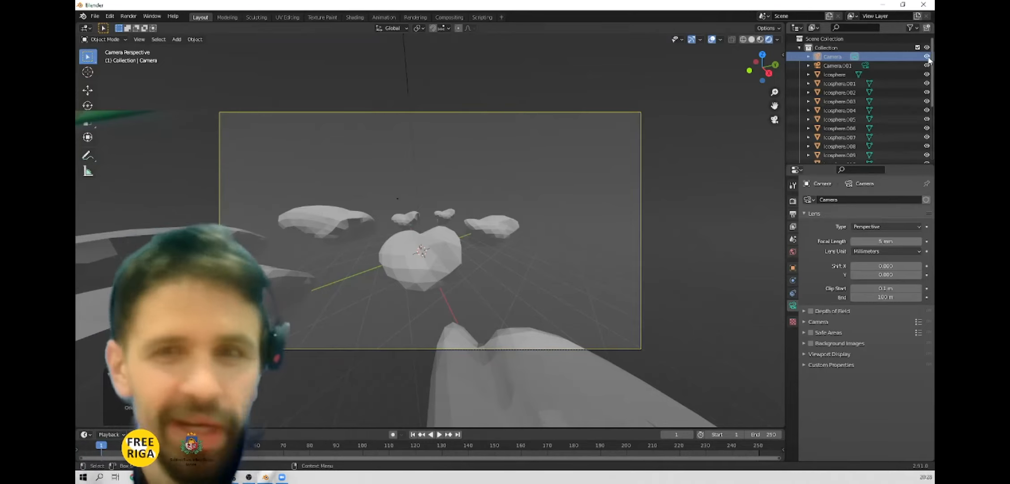
pyautogui.click(929, 58)
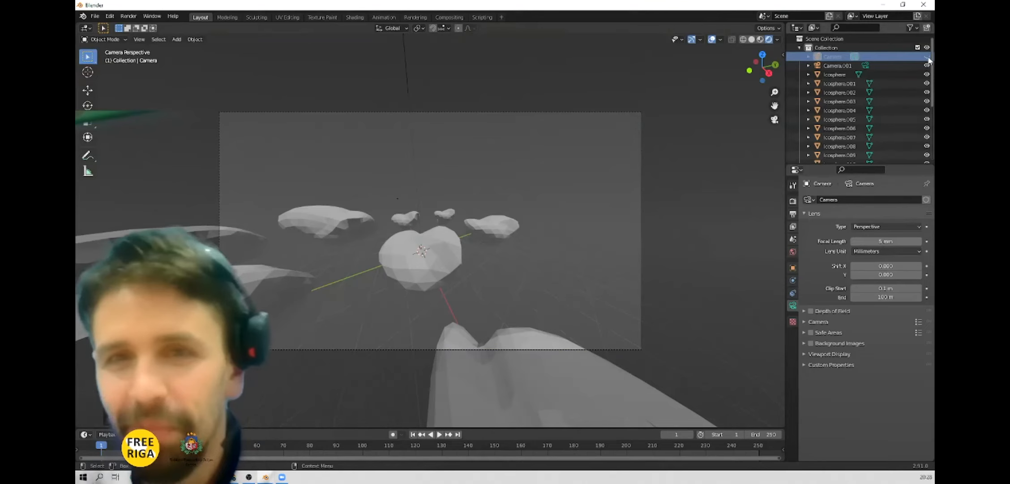
pyautogui.click(929, 57)
# Step: Add a plane at the world origin and scale it up into a large ground surface extending beneath all the icospheres
pyautogui.scroll(-2, 623, 175)
pyautogui.scroll(-2, 623, 175)
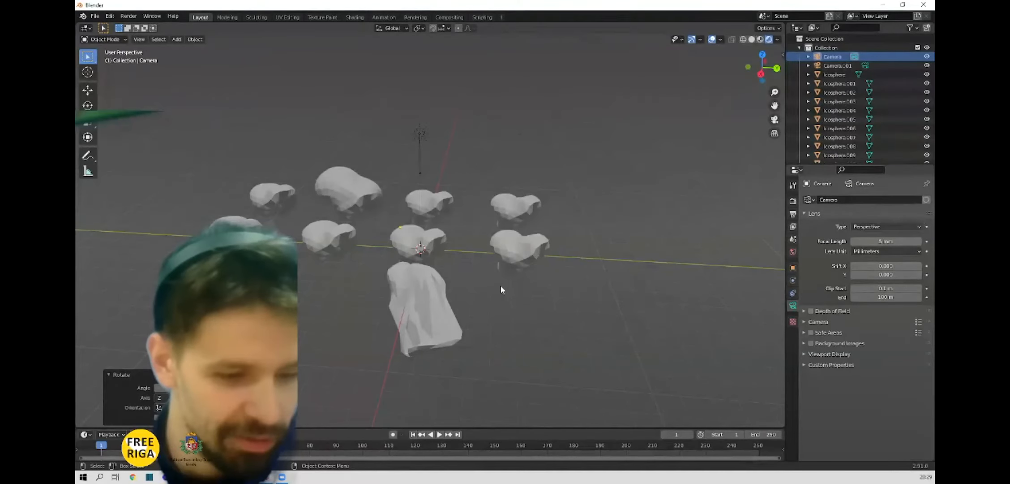
pyautogui.hotkey('shift', 'a')
pyautogui.moveTo(487, 181)
pyautogui.click(543, 177)
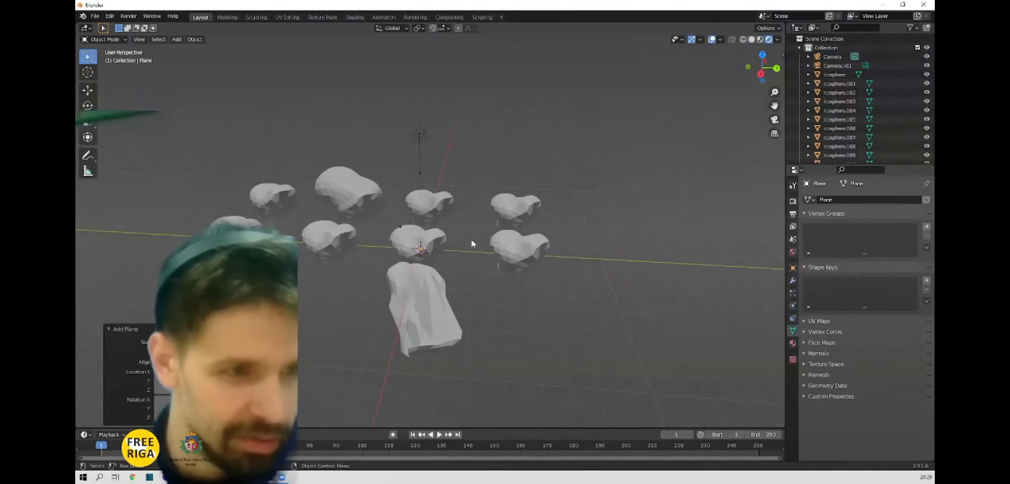
pyautogui.press('s')
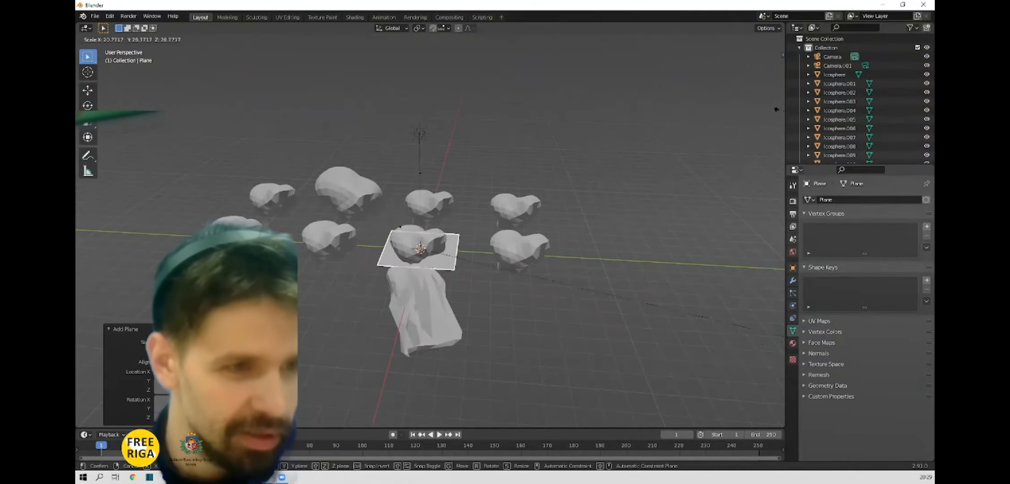
pyautogui.click(515, 390)
pyautogui.press('s')
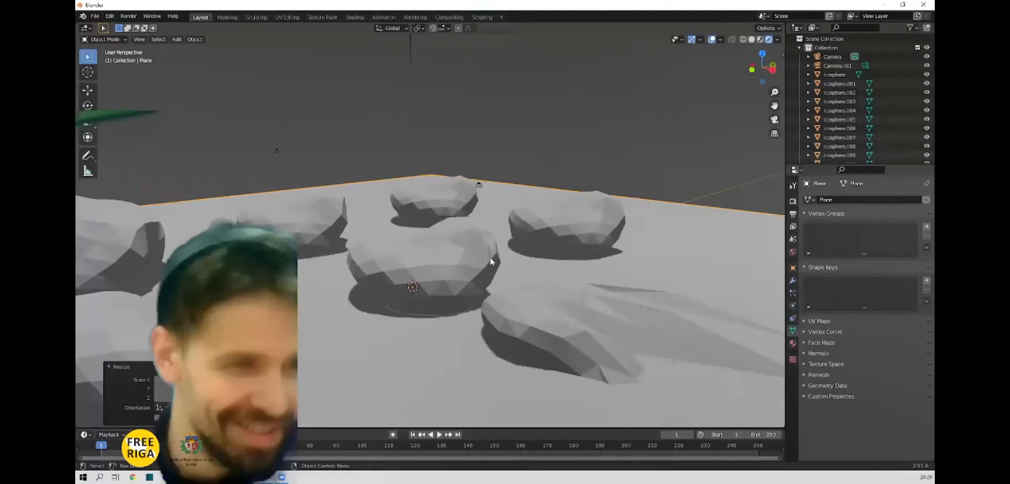
# Step: Look through the camera and rotate it around the global Z axis to reframe the rock shapes on the ground plane
pyautogui.moveTo(429, 258); pyautogui.dragTo(422, 280, button='middle')
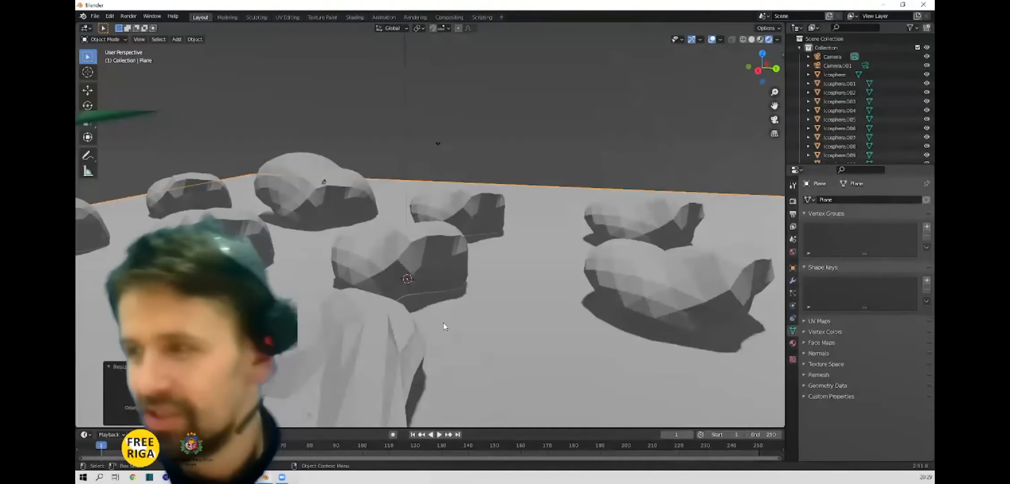
pyautogui.moveTo(444, 323); pyautogui.dragTo(388, 340, button='middle')
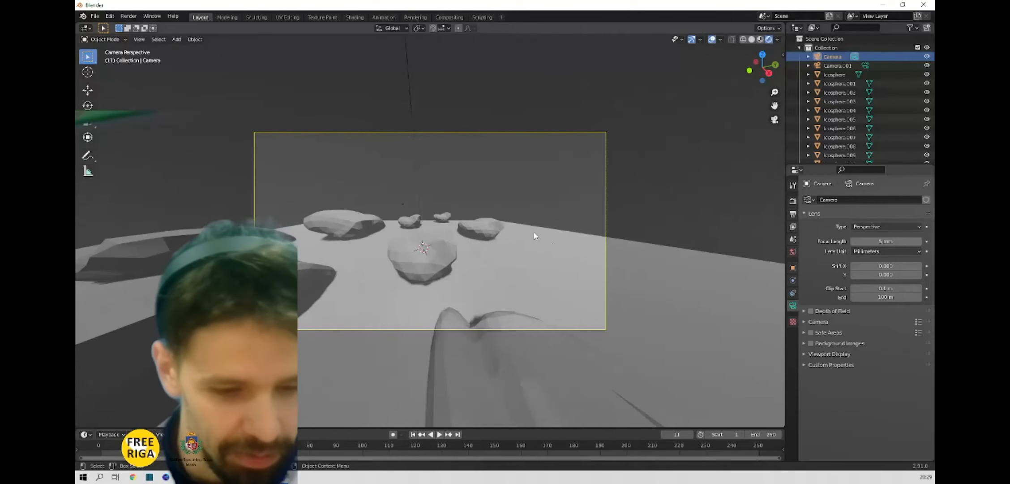
pyautogui.press('r')
pyautogui.press('z')
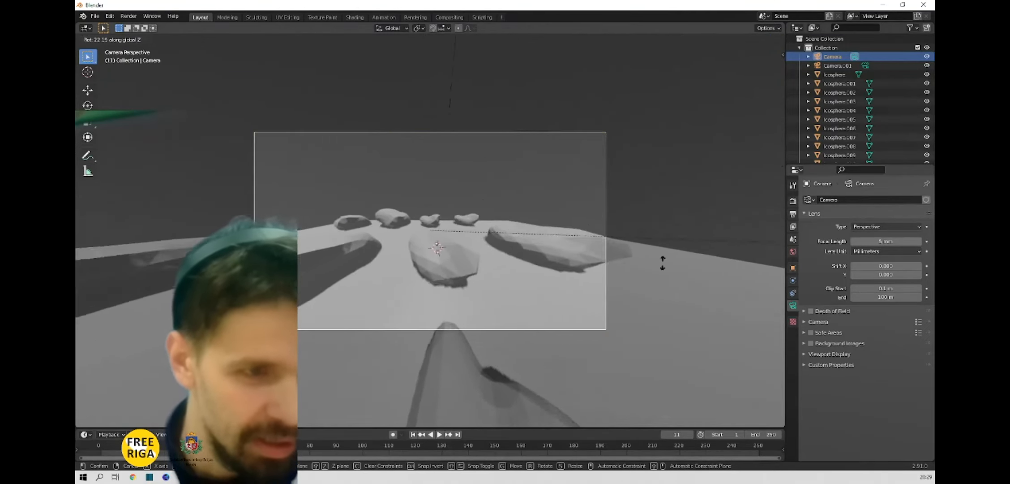
pyautogui.click(410, 114)
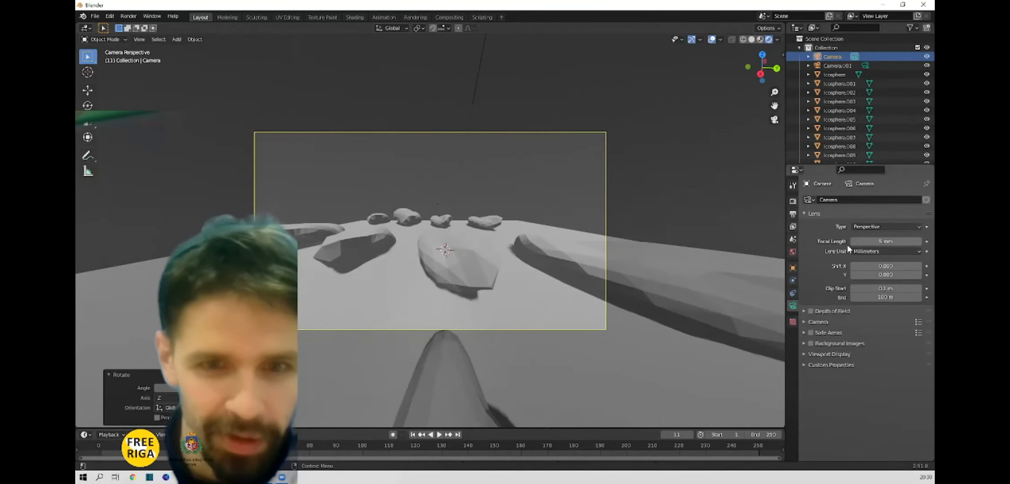
pyautogui.scroll(4, 467, 248)
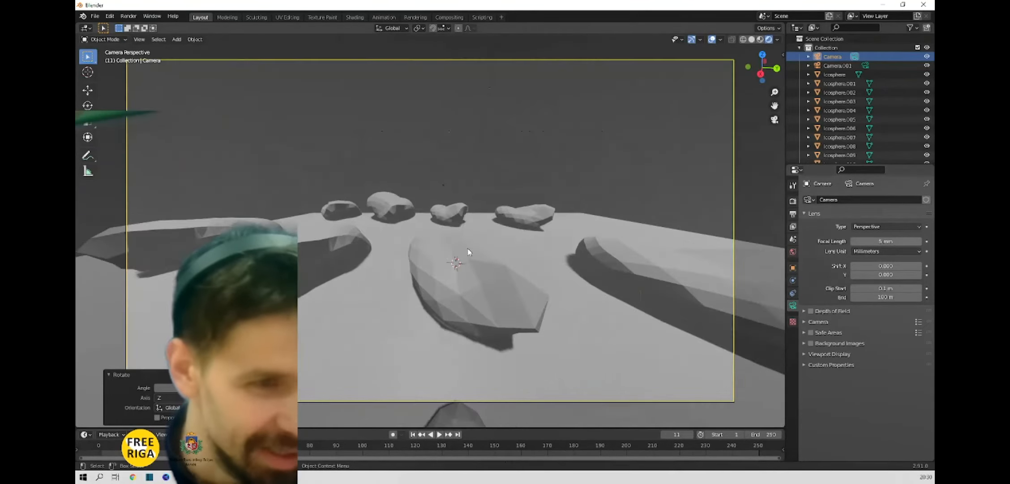
# Step: Rotate the camera around the global Z axis and move it to reframe the rocks
pyautogui.scroll(-3, 467, 247)
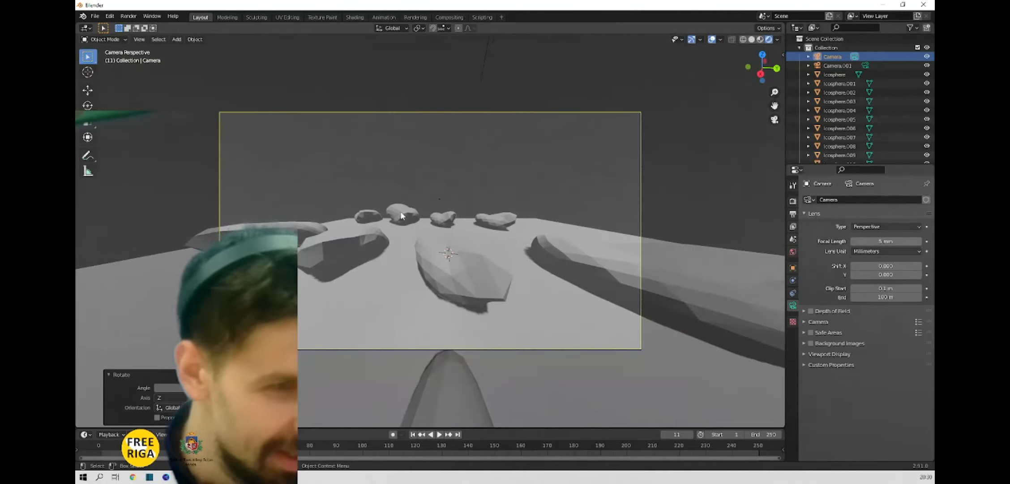
pyautogui.press('r')
pyautogui.press('z')
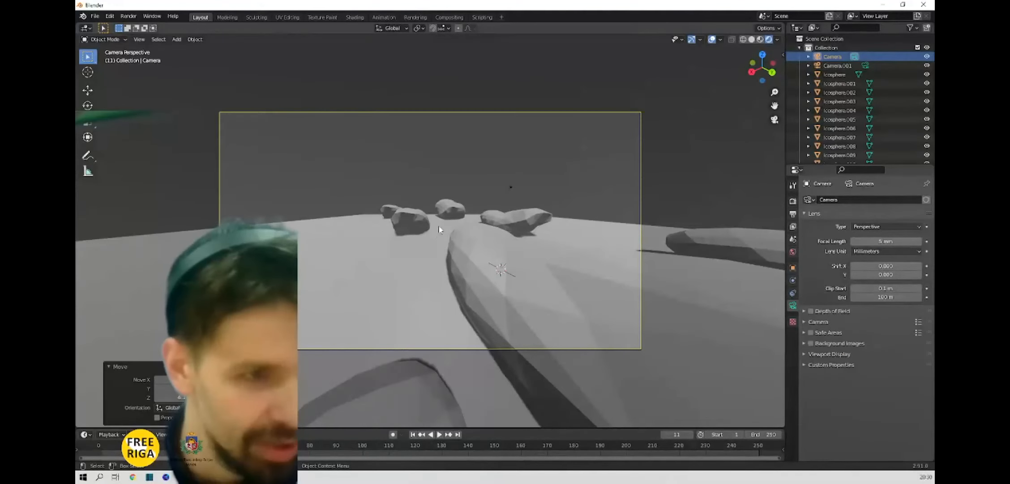
# Step: Give the ground plane a new material with a bright red base color
pyautogui.click(421, 257)
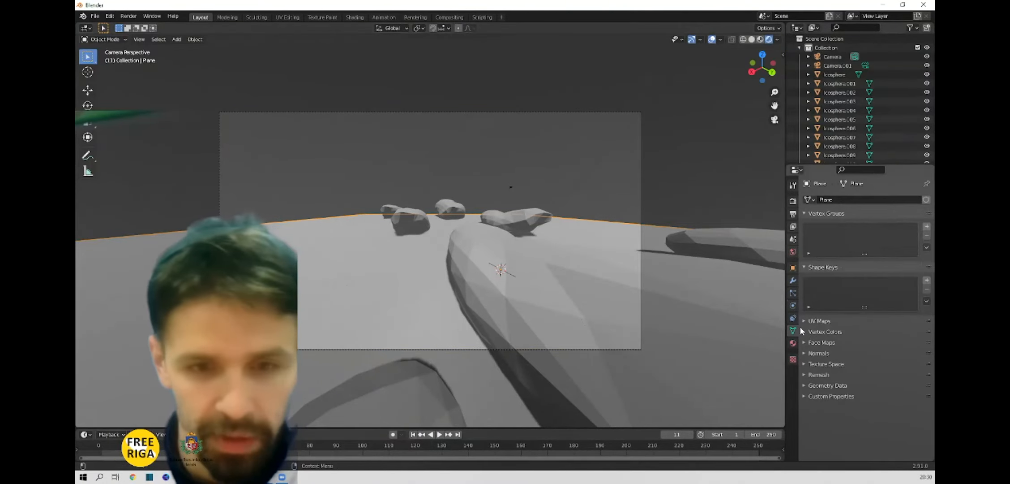
pyautogui.click(793, 343)
pyautogui.click(868, 239)
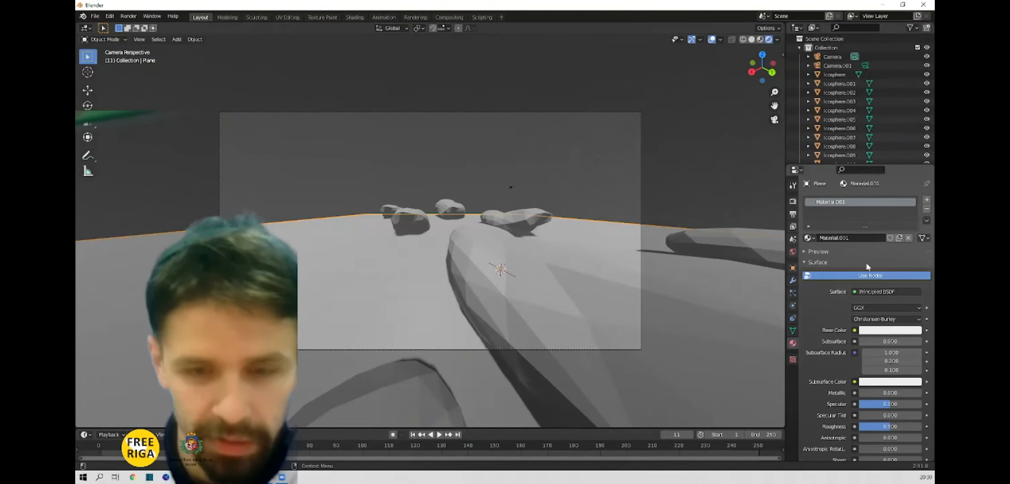
pyautogui.click(890, 330)
pyautogui.click(871, 265)
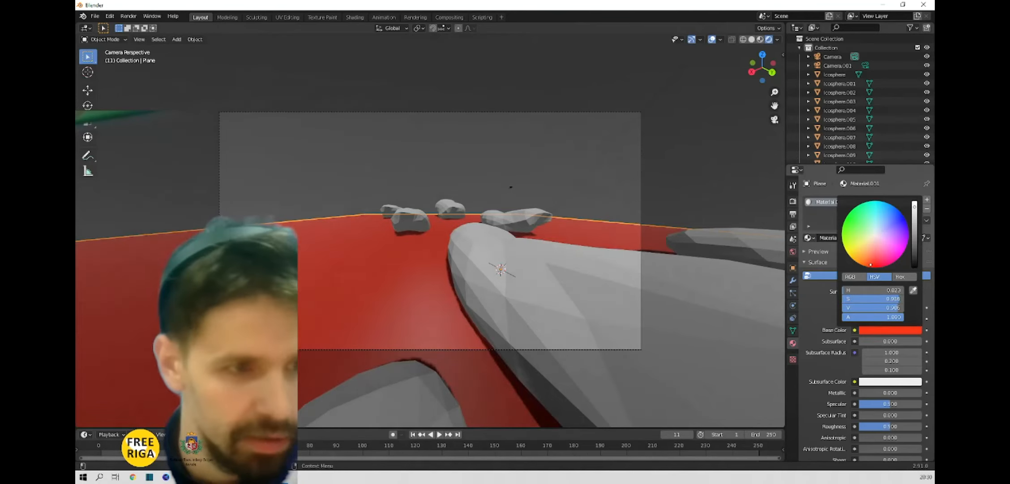
# Step: Select several rocks and add a new material with a blue base color to the active distant rock behind the large foreground one
pyautogui.click(560, 331)
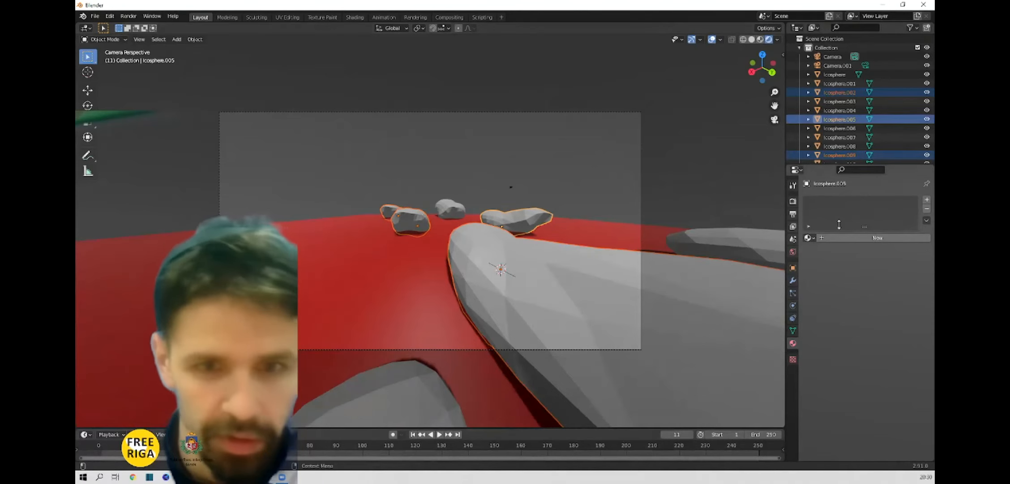
pyautogui.click(860, 238)
pyautogui.click(885, 330)
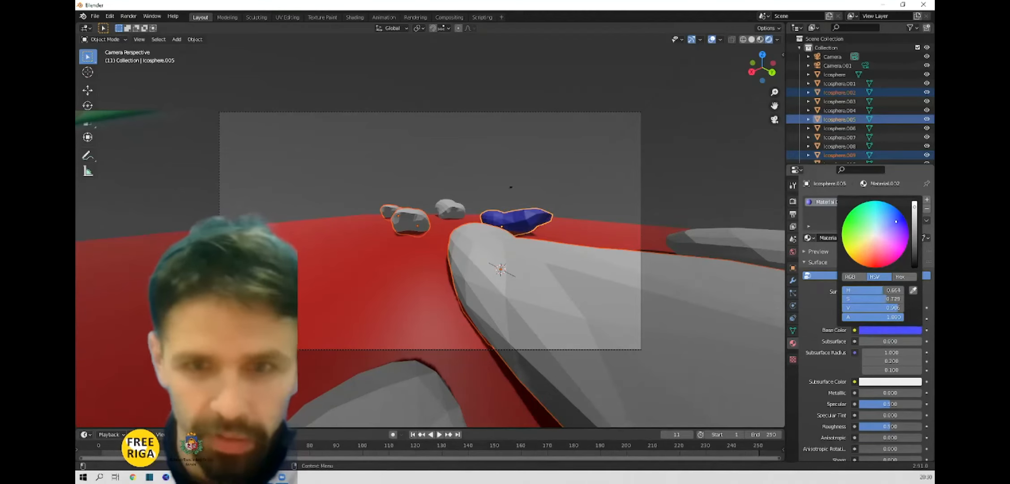
# Step: Try to add a new material to the large foreground rock and change its base color
pyautogui.click(614, 314)
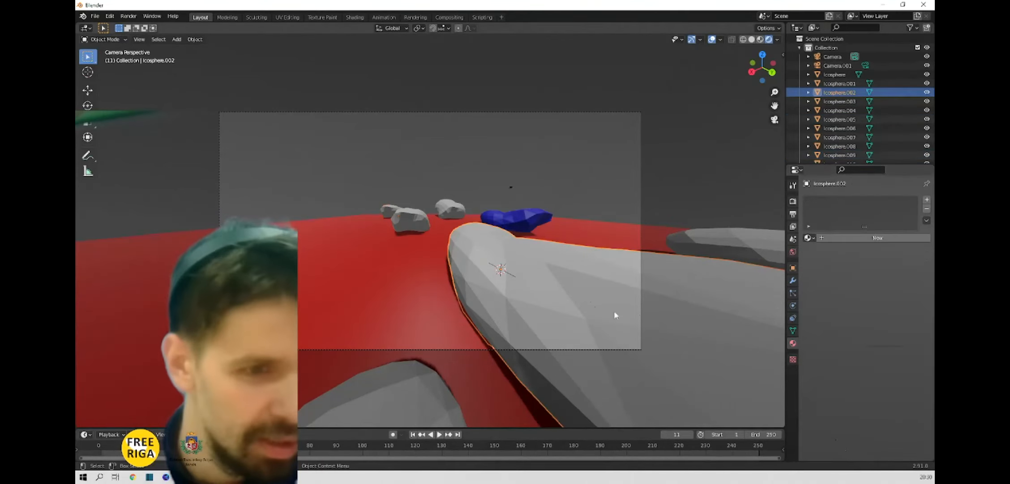
pyautogui.click(869, 238)
pyautogui.click(897, 331)
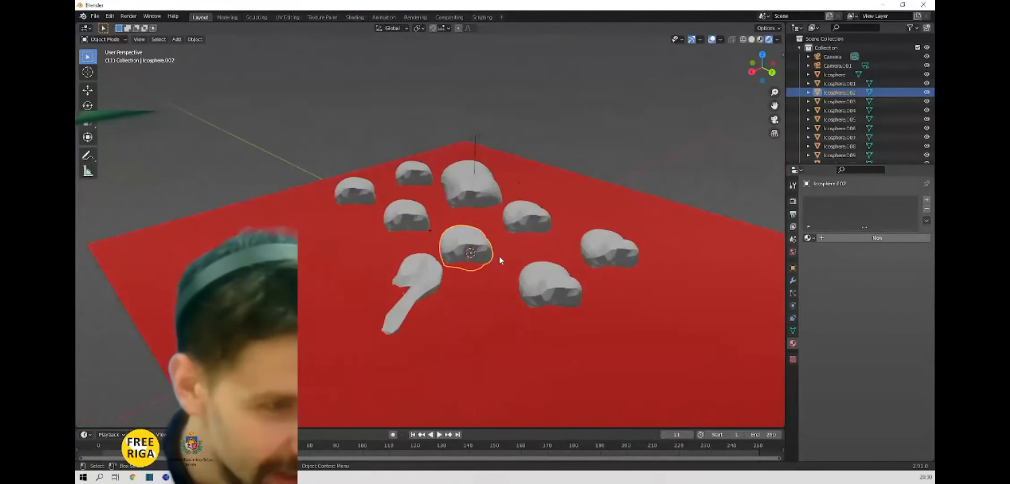
# Step: Give the largest rock near the back corner of the plane a new material with a teal base color
pyautogui.scroll(3, 499, 254)
pyautogui.click(478, 186)
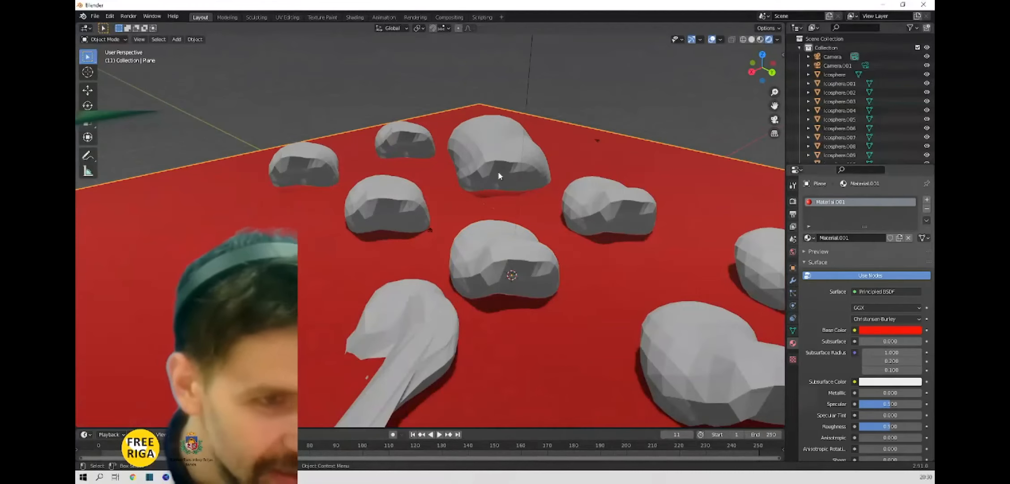
pyautogui.click(511, 183)
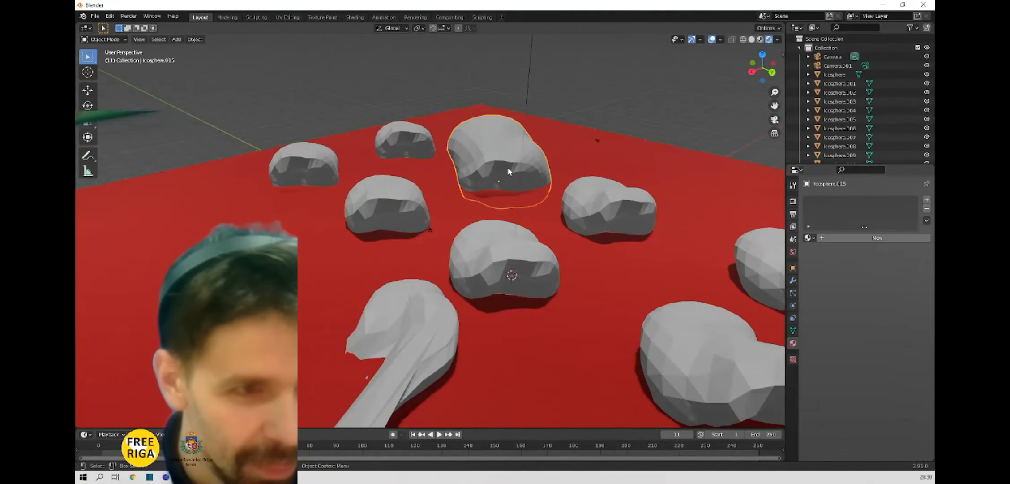
pyautogui.click(871, 241)
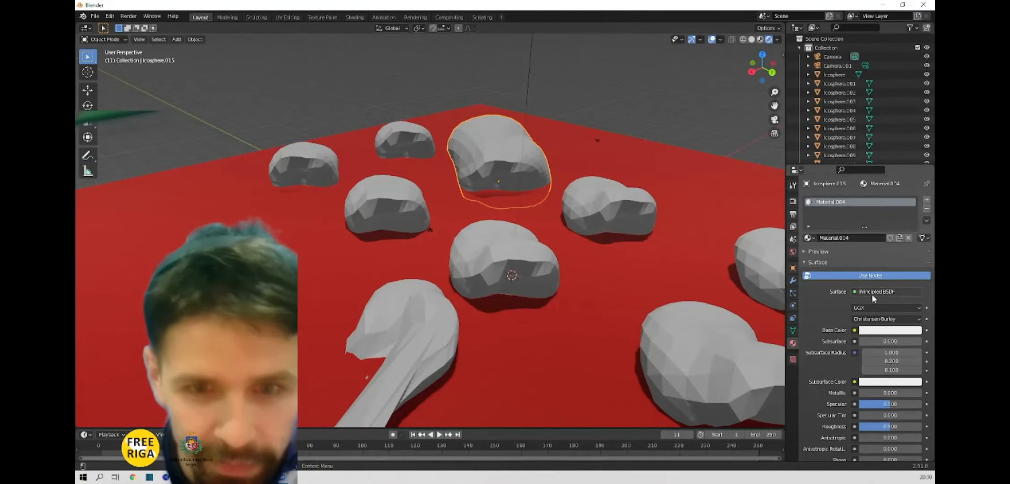
pyautogui.click(902, 331)
pyautogui.moveTo(902, 228); pyautogui.dragTo(879, 215)
pyautogui.click(893, 330)
# Step: Look through the camera and rotate it around the global Z axis so the teal rock sits beside the white ones in frame
pyautogui.click(640, 229)
pyautogui.moveTo(615, 270); pyautogui.dragTo(590, 261, button='middle')
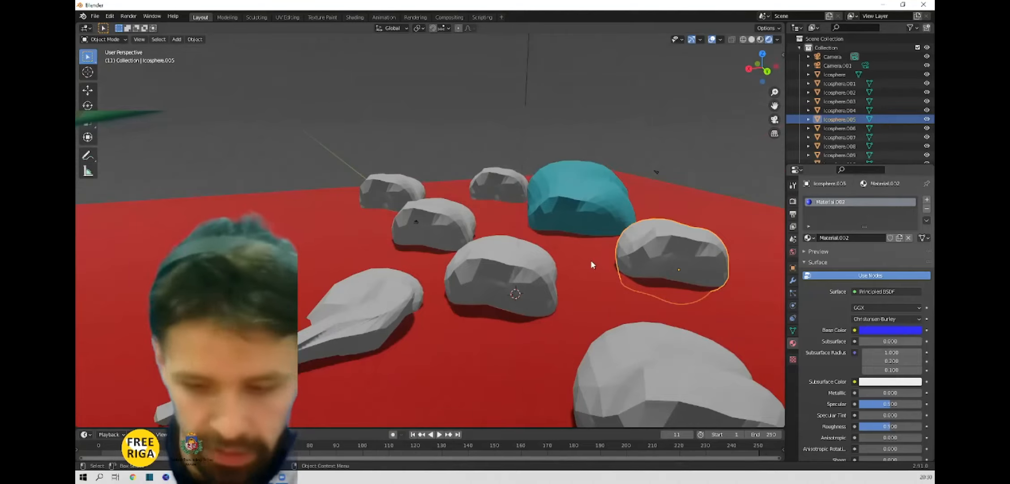
pyautogui.press('KP_0')
pyautogui.scroll(8, 431, 248)
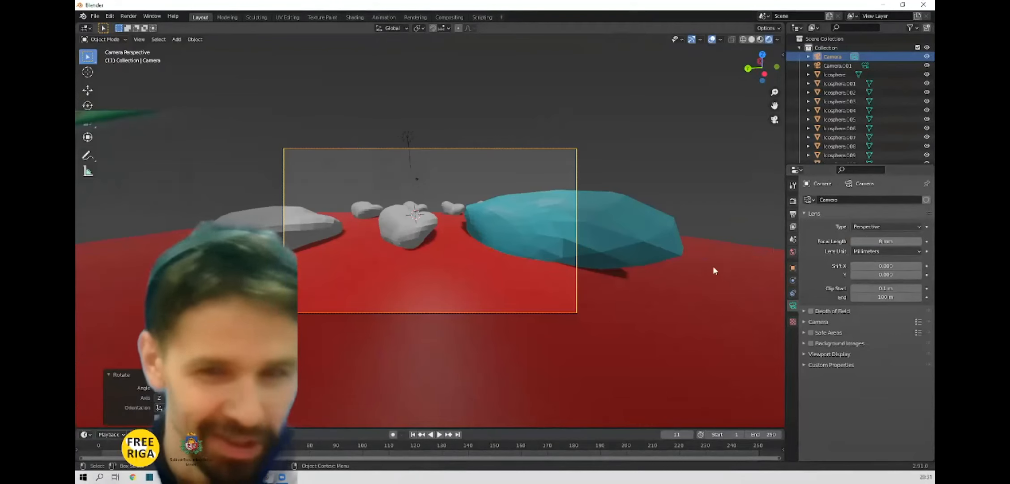
pyautogui.scroll(3, 457, 254)
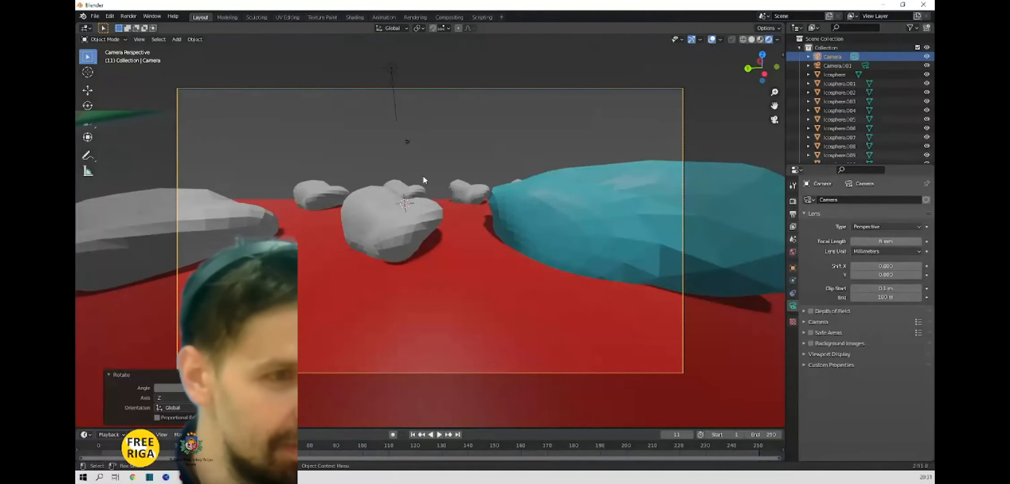
# Step: Duplicate the red ground plane and rotate the copy around the global Y axis into a steep backdrop wall
pyautogui.click(463, 223)
pyautogui.scroll(-3, 462, 221)
pyautogui.moveTo(462, 216); pyautogui.dragTo(429, 222, button='middle')
pyautogui.scroll(-10, 455, 213)
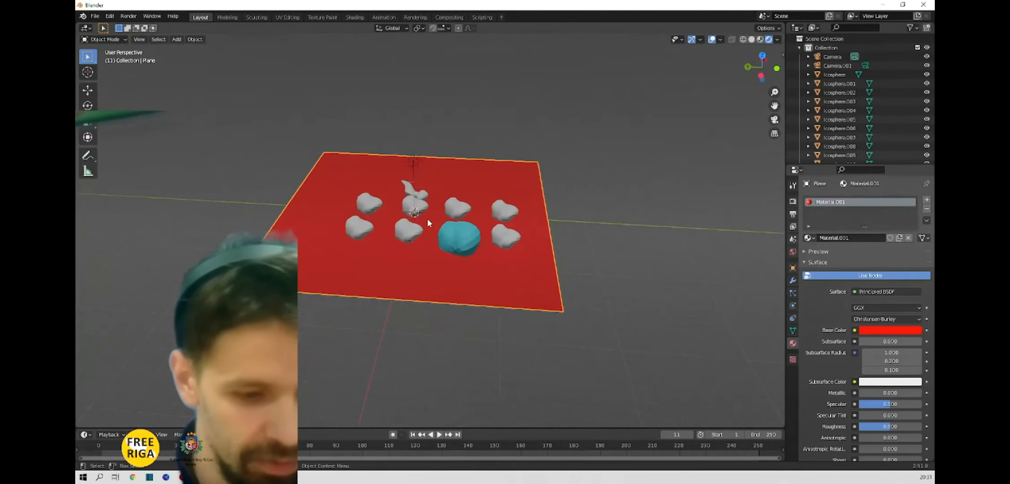
pyautogui.hotkey('shift', 'd')
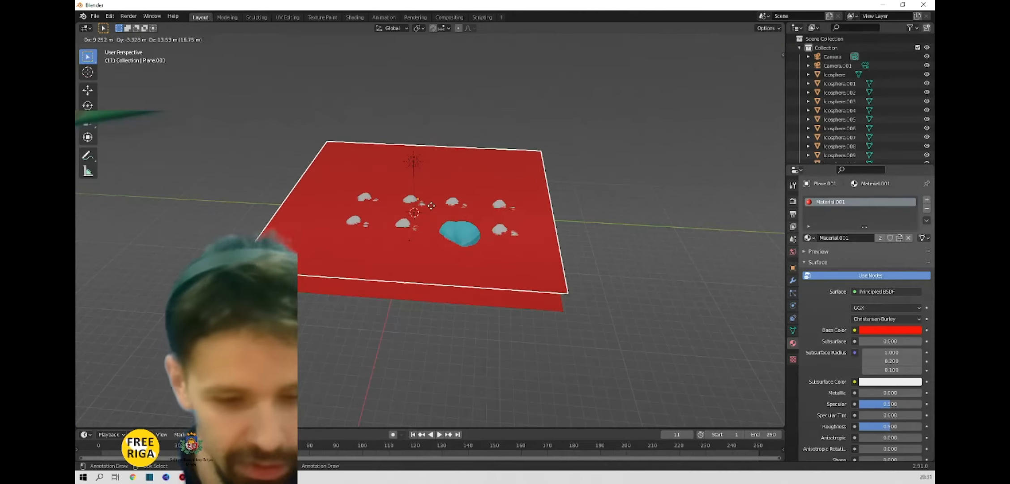
pyautogui.press('r')
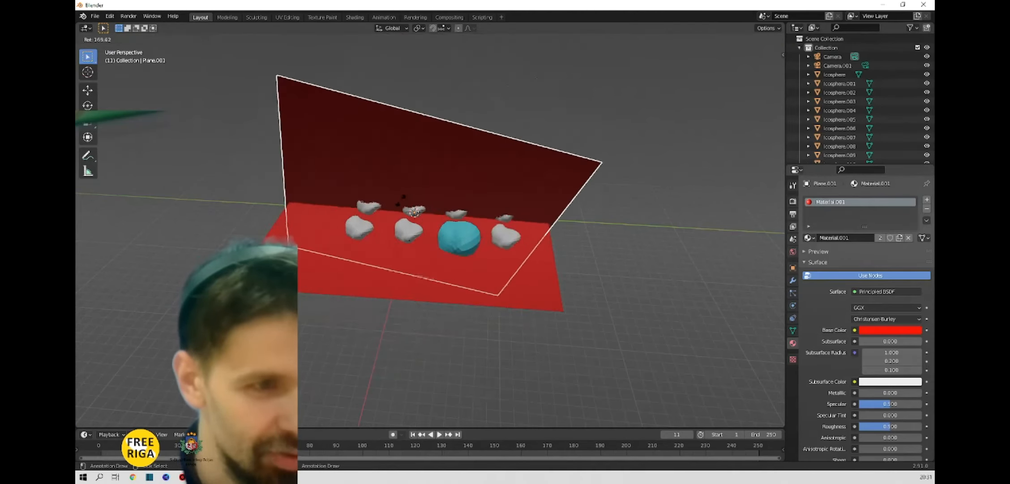
pyautogui.press('z')
pyautogui.press('y')
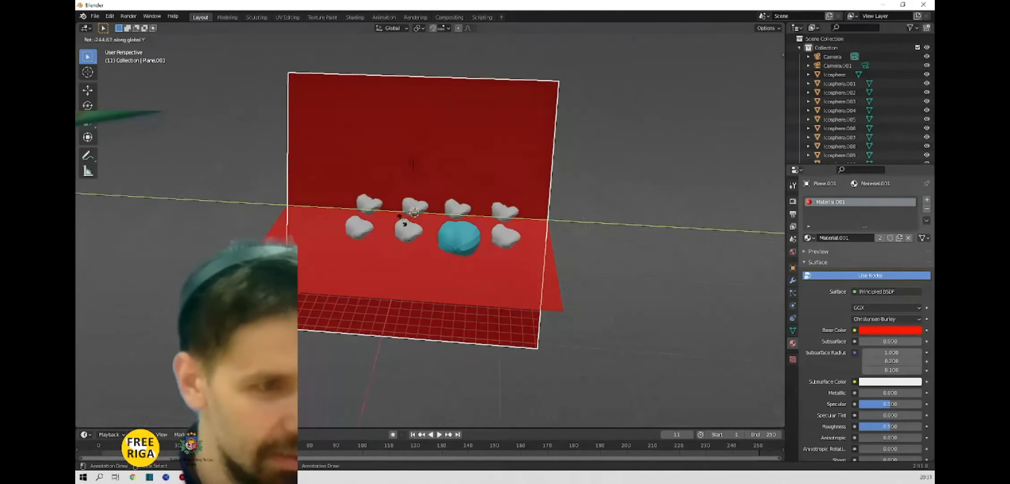
pyautogui.click(404, 223)
# Step: Move the upright plane about 177 m along the X axis behind the rocks and check it through the camera
pyautogui.hotkey('shift', 'd')
pyautogui.press('z')
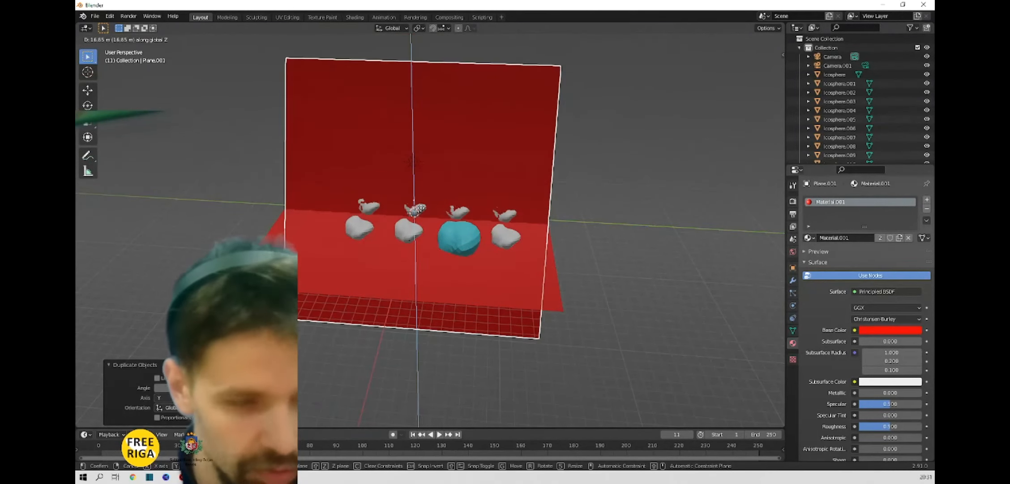
pyautogui.click(455, 169)
pyautogui.press('KP_0')
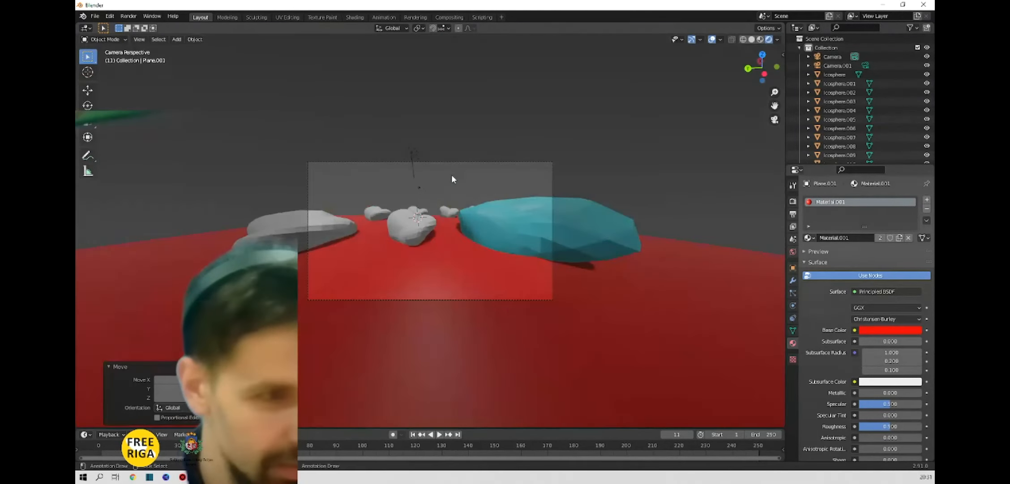
pyautogui.press('Home')
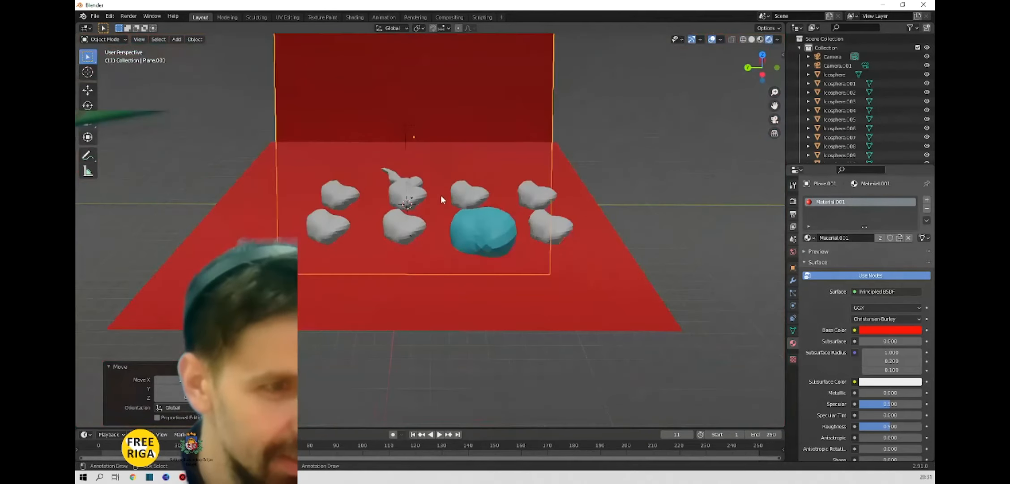
pyautogui.press('KP_0')
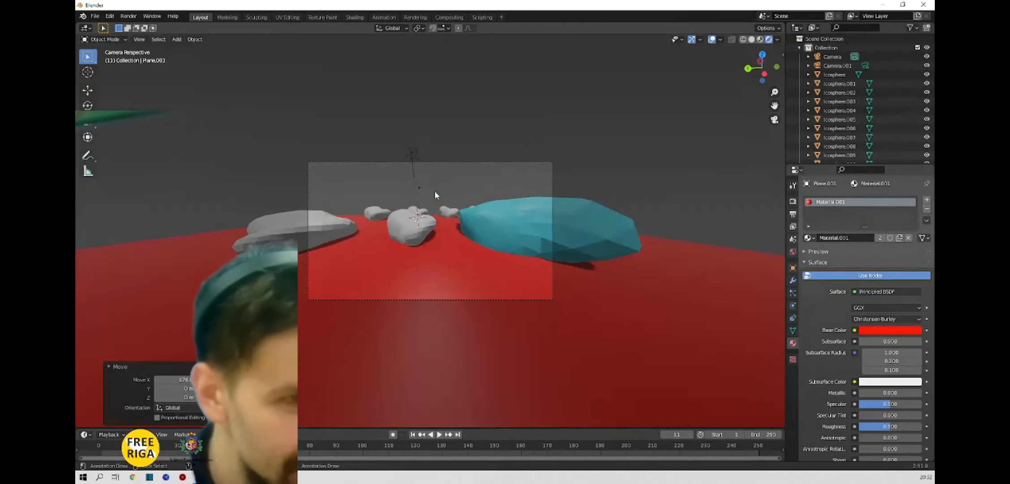
# Step: Show the viewport's view settings, set the clip end to 100000 m, and inspect the backdrop plane from the side
pyautogui.moveTo(470, 160); pyautogui.dragTo(454, 180, button='middle')
pyautogui.scroll(-5, 453, 180)
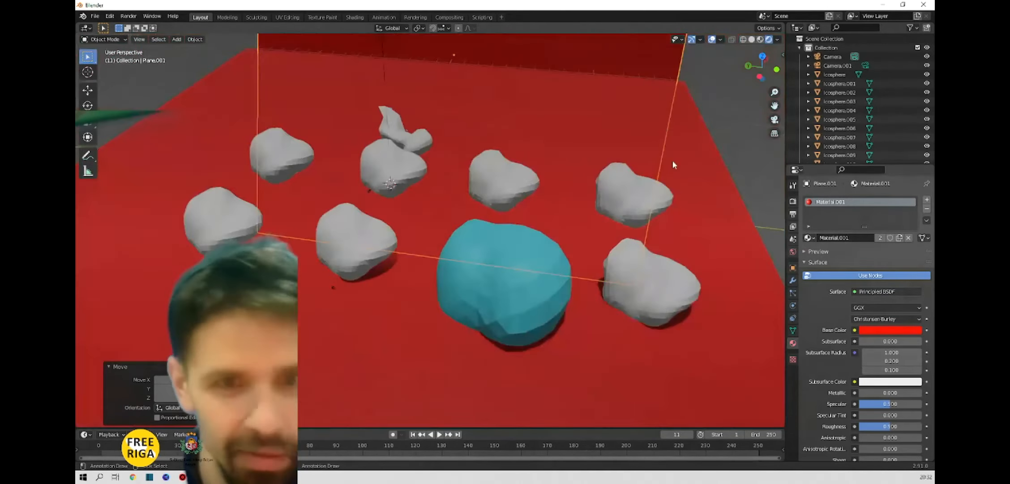
pyautogui.click(782, 54)
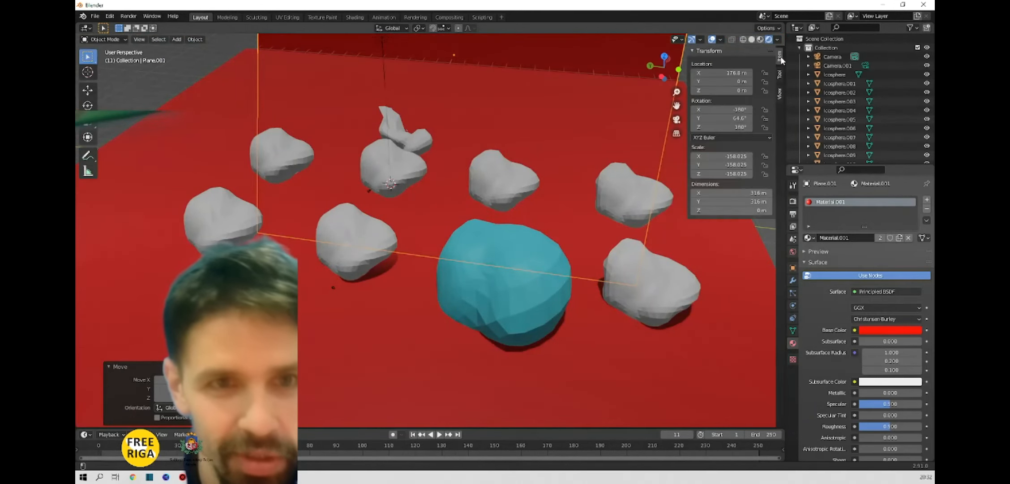
pyautogui.click(780, 94)
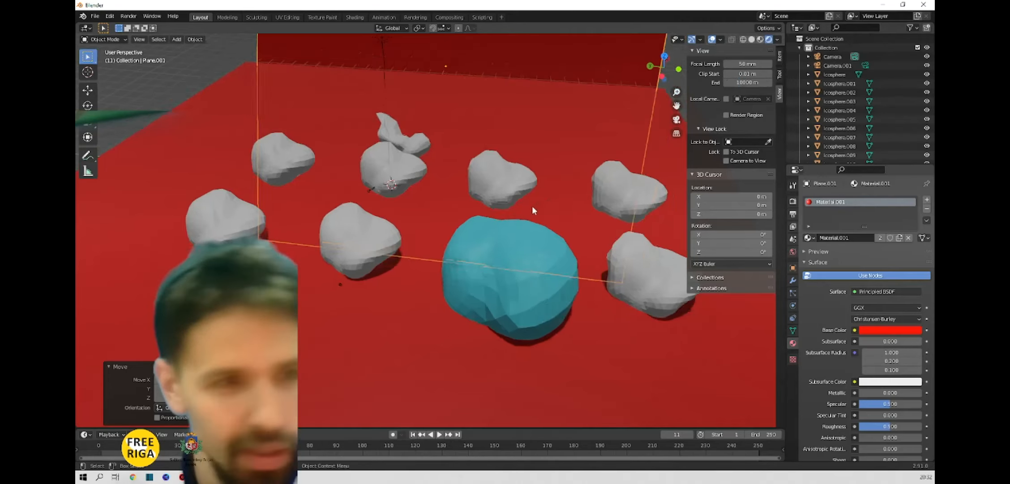
pyautogui.press('KP_0')
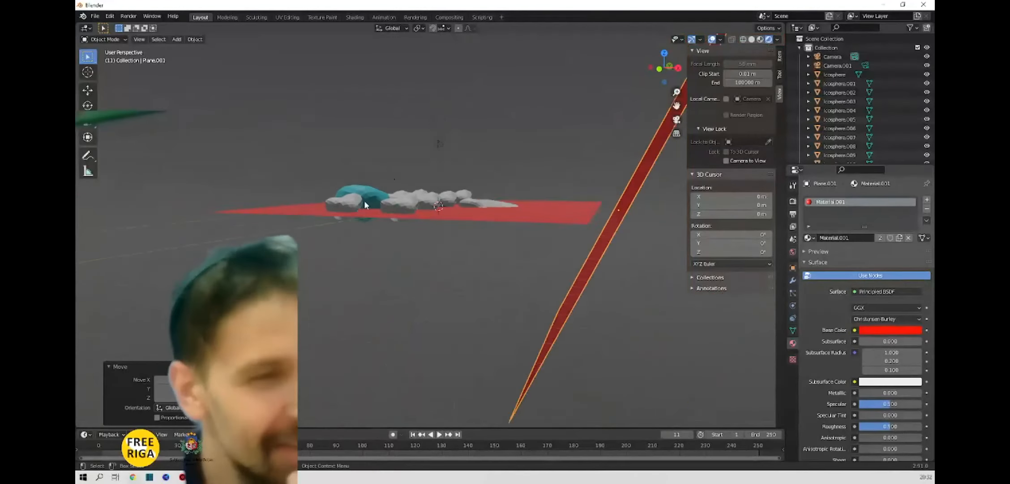
pyautogui.moveTo(364, 200); pyautogui.dragTo(563, 238, button='middle')
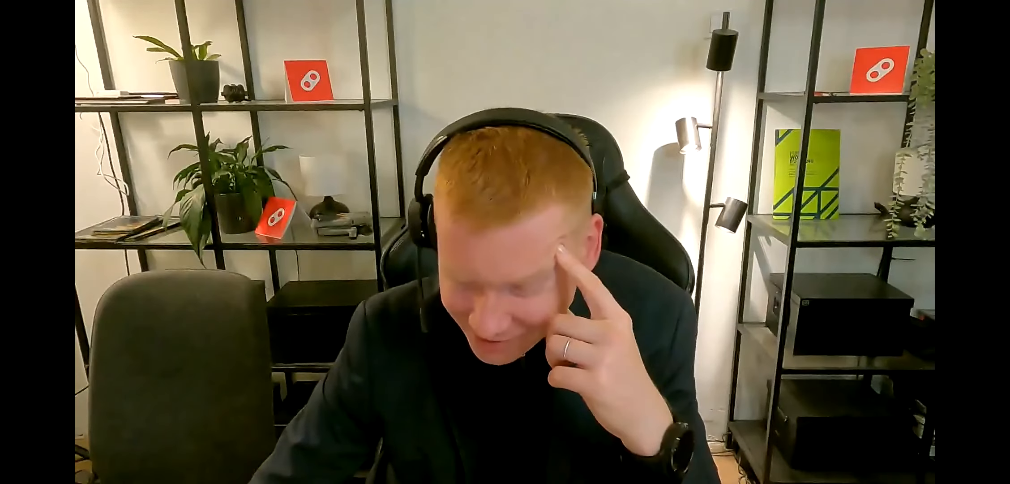